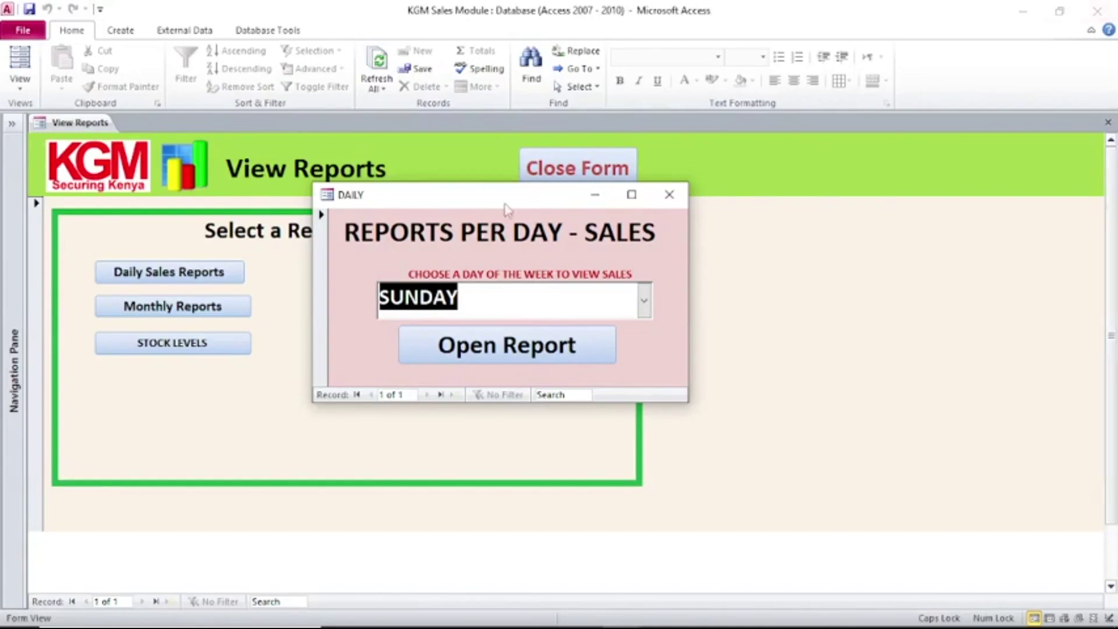
- Open the daily sales report for THURSDAY, move the DAILY form aside to view it, and close the report
{"action": "left_click_drag", "start_coordinate": [515, 205], "coordinate": [566, 124]}
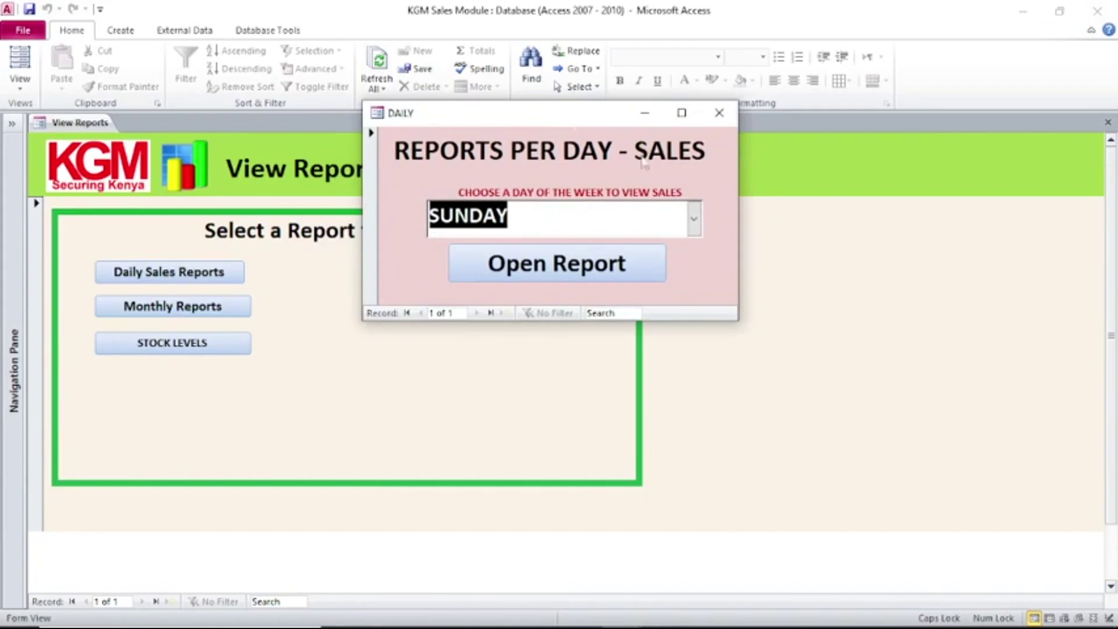
{"action": "left_click", "coordinate": [693, 222]}
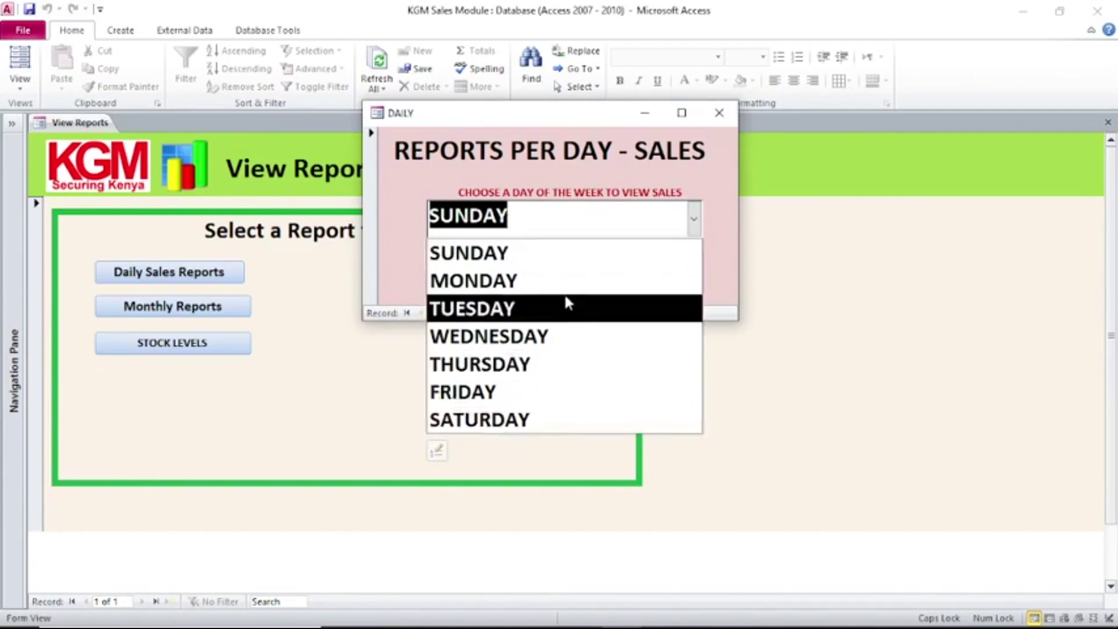
{"action": "left_click", "coordinate": [529, 368]}
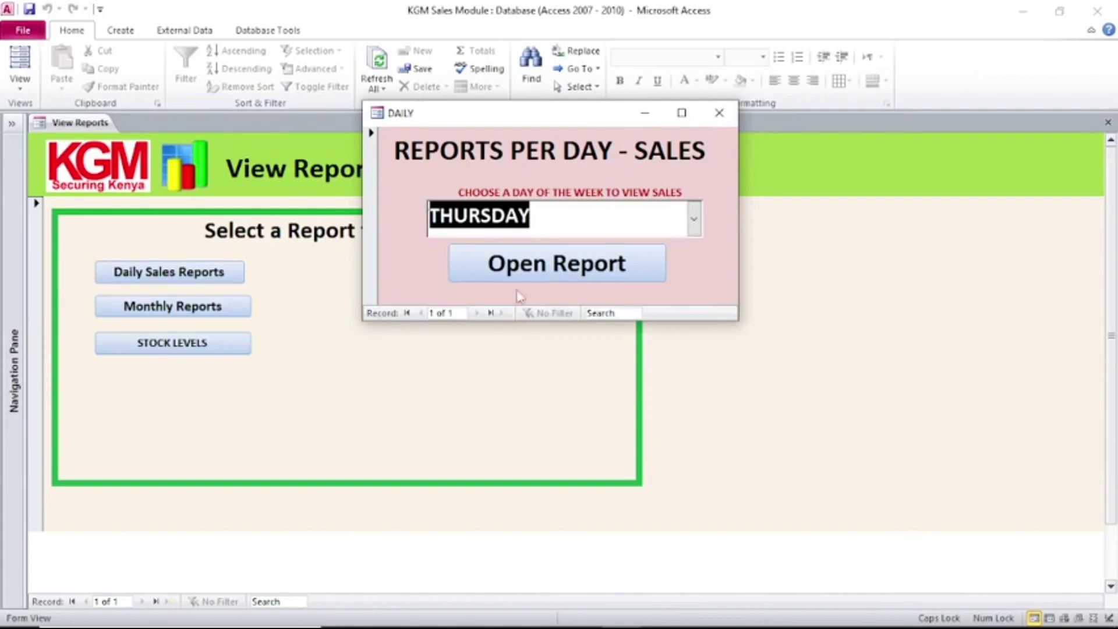
{"action": "left_click", "coordinate": [599, 262]}
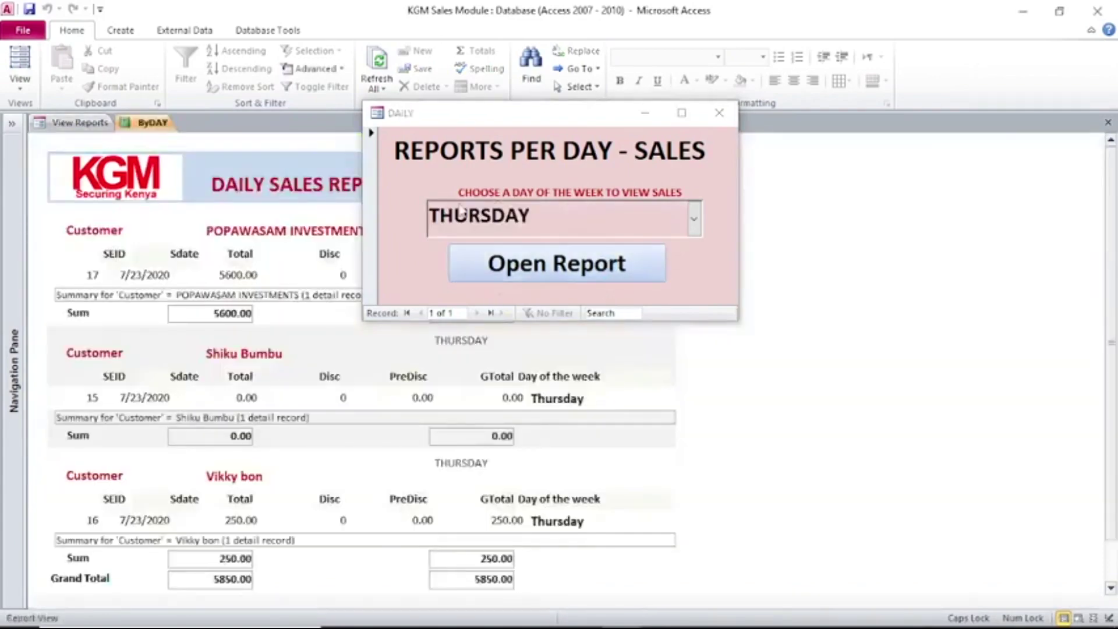
{"action": "left_click_drag", "start_coordinate": [436, 124], "coordinate": [737, 260]}
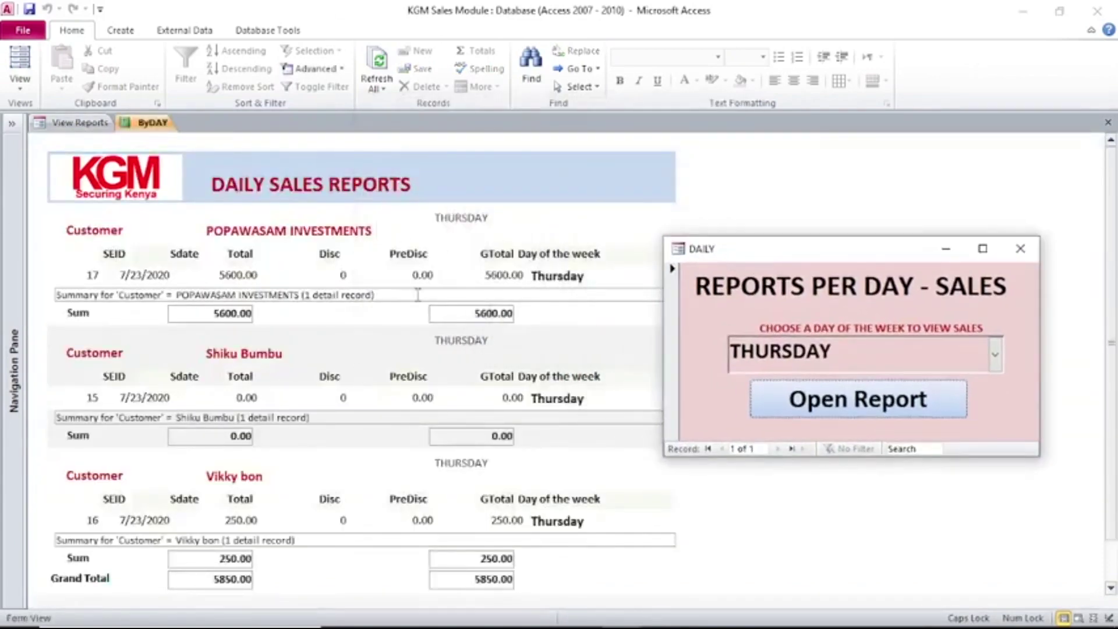
{"action": "left_click", "coordinate": [1108, 122]}
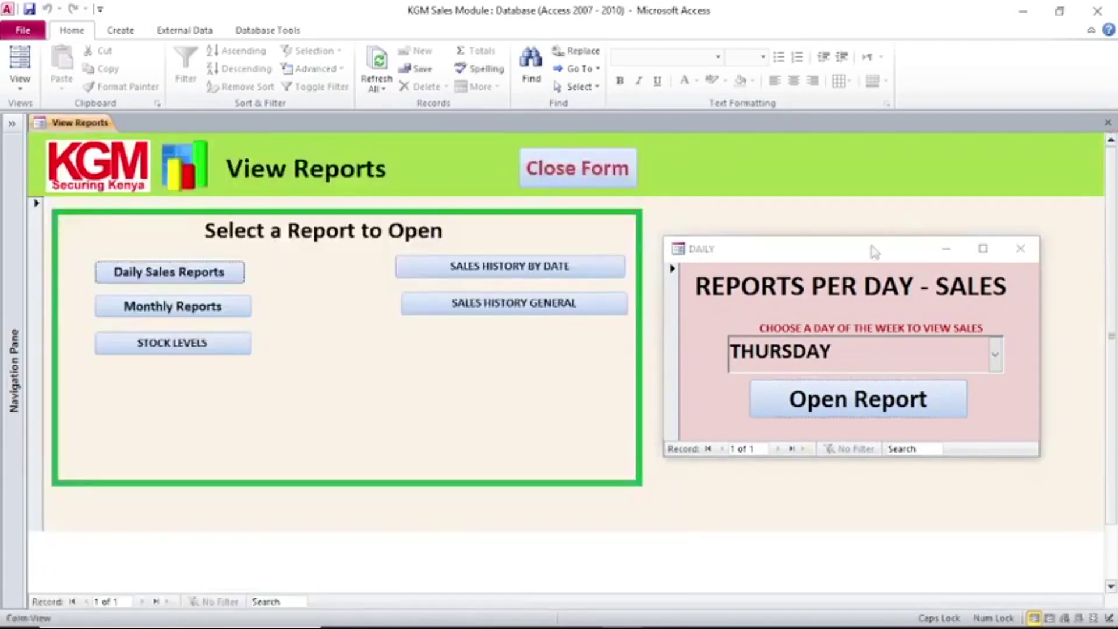
- View the daily sales report for FRIDAY, close it, and look over the weekday choices in the form's drop-down list
{"action": "left_click_drag", "start_coordinate": [873, 252], "coordinate": [695, 134]}
{"action": "left_click", "coordinate": [822, 244]}
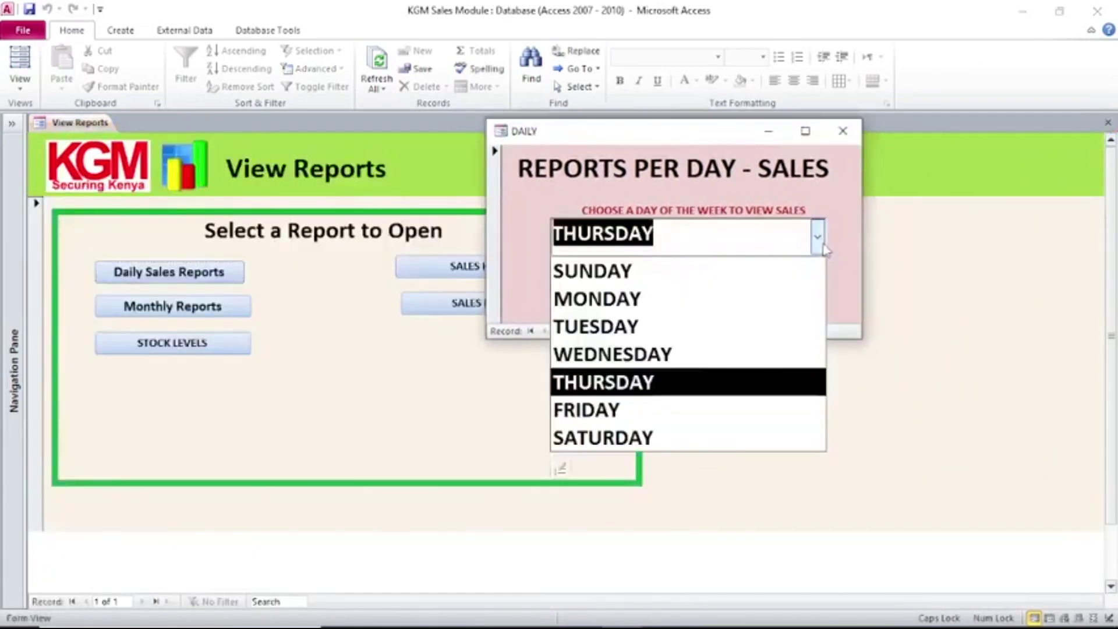
{"action": "left_click", "coordinate": [693, 408]}
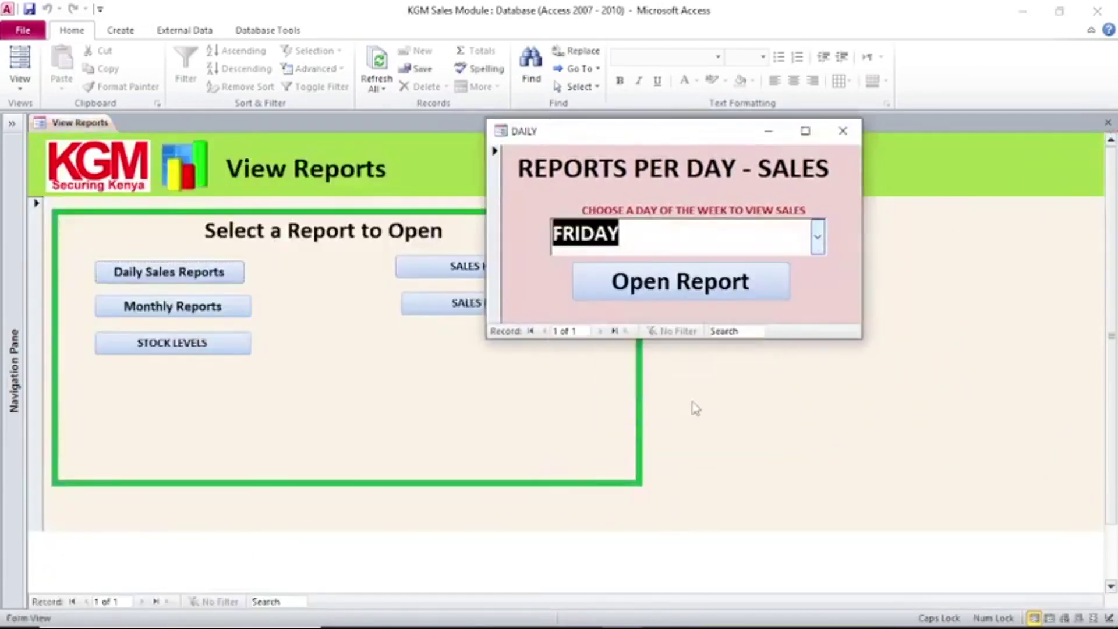
{"action": "left_click", "coordinate": [670, 288]}
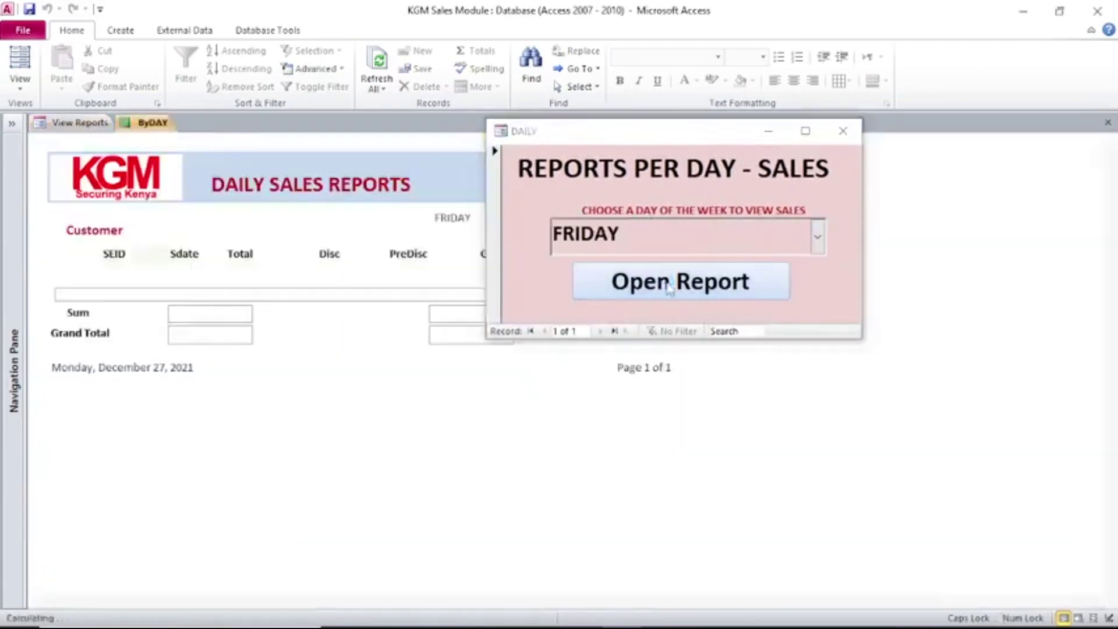
{"action": "left_click", "coordinate": [1108, 123]}
{"action": "left_click", "coordinate": [817, 237]}
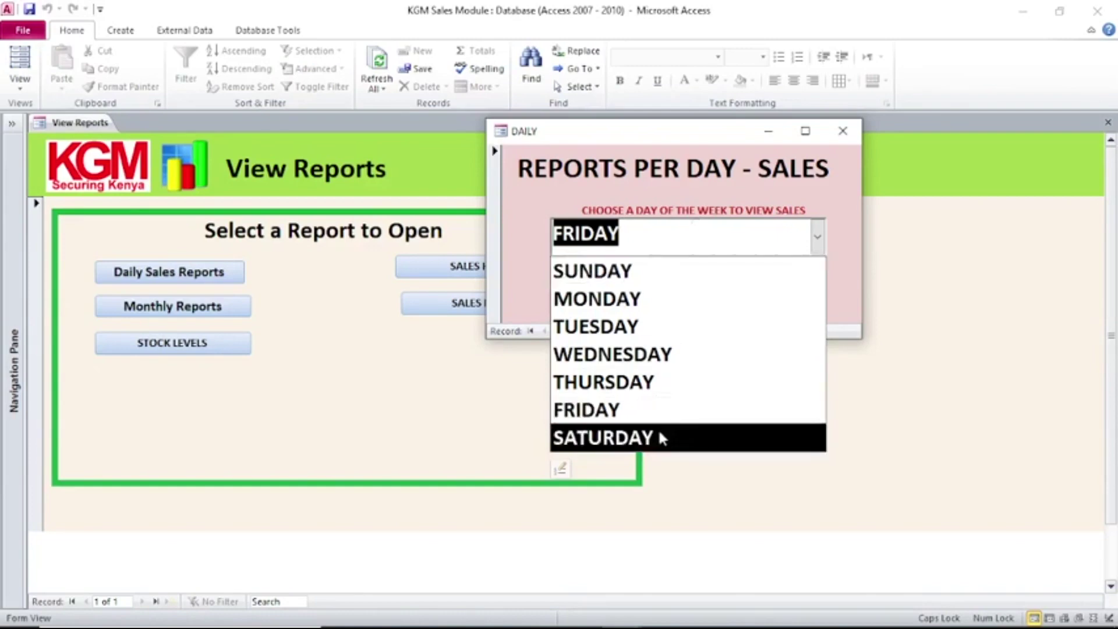
{"action": "left_click", "coordinate": [767, 233]}
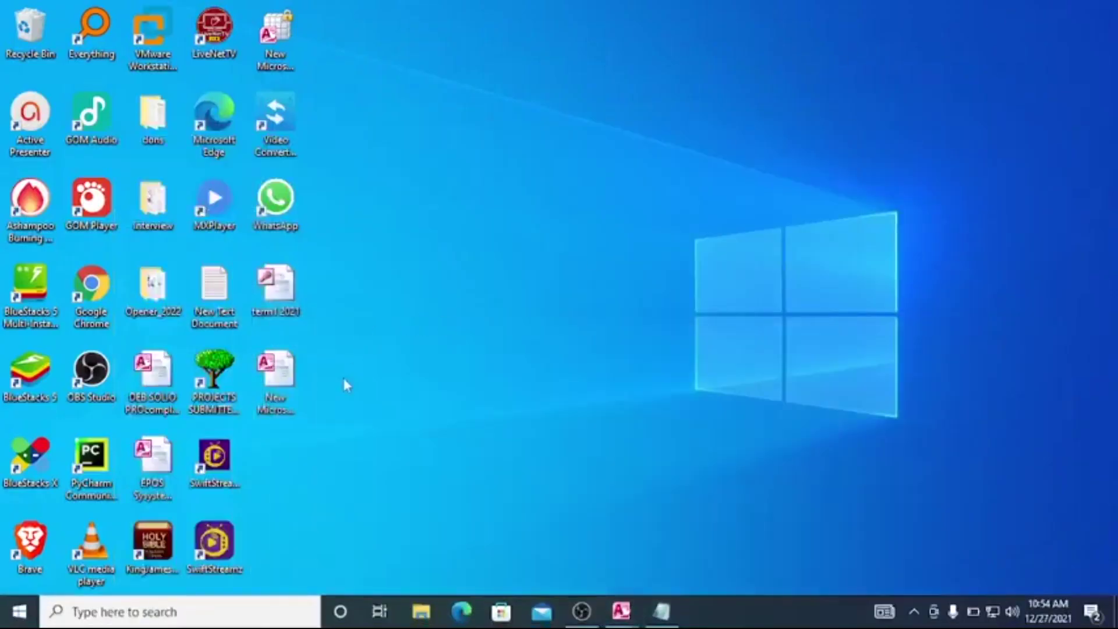
- Switch to the new empty Access database and create a form in Design View
{"action": "mouse_move", "coordinate": [621, 612]}
{"action": "left_click", "coordinate": [655, 574]}
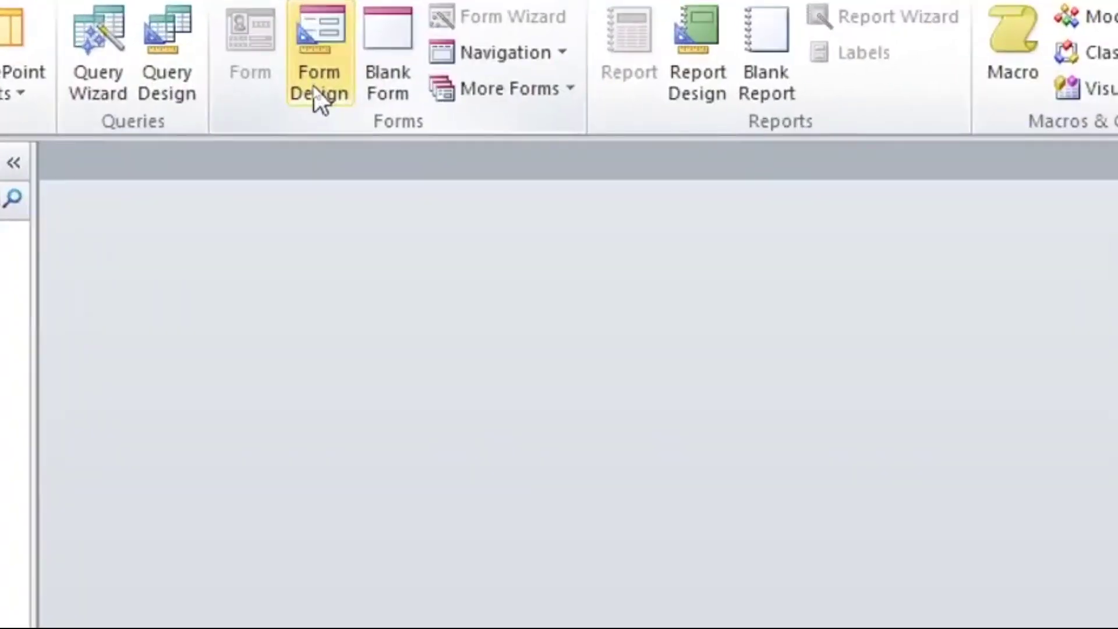
{"action": "left_click", "coordinate": [317, 87]}
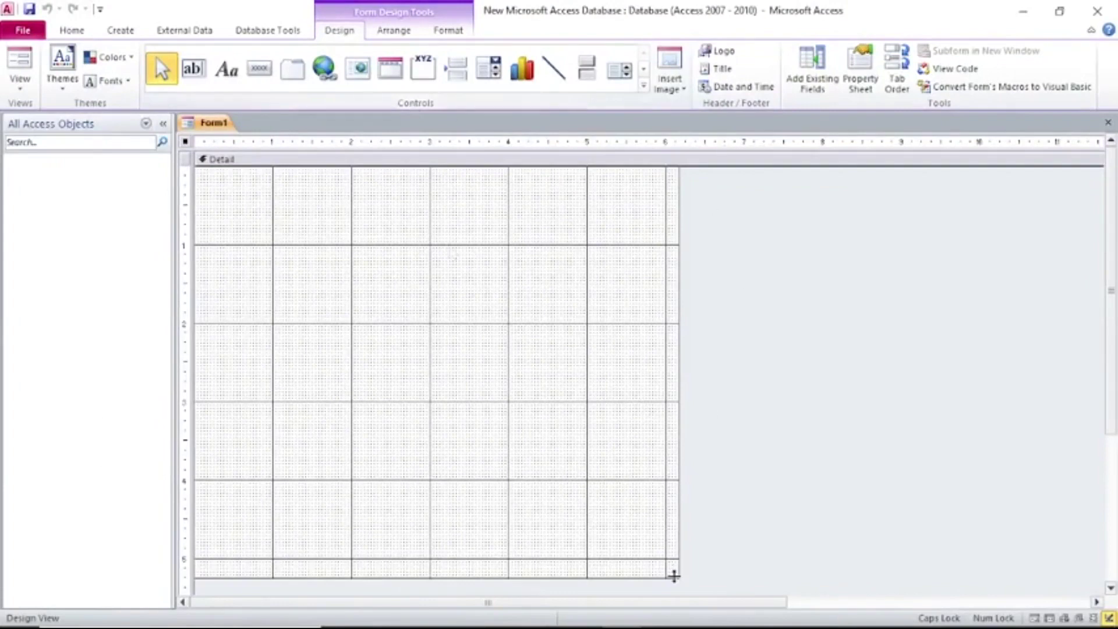
- Shrink the form's Detail section to about 4.04 inches wide and 2.67 inches high
{"action": "left_click_drag", "start_coordinate": [673, 575], "coordinate": [541, 403]}
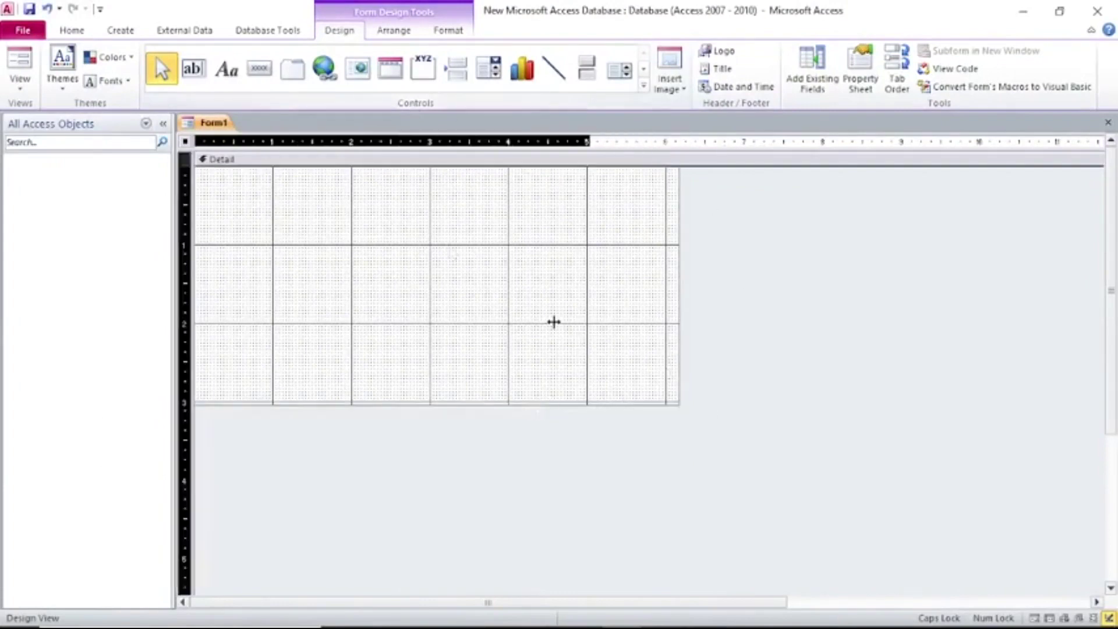
{"action": "left_click_drag", "start_coordinate": [554, 322], "coordinate": [417, 350]}
{"action": "left_click_drag", "start_coordinate": [410, 403], "coordinate": [513, 376]}
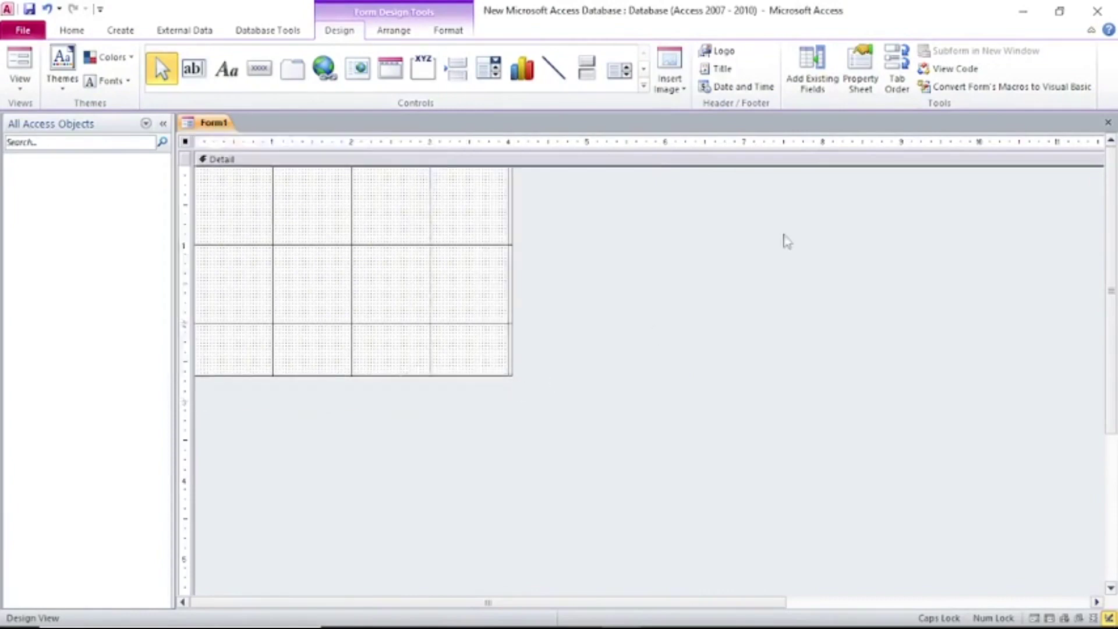
- Set the form's Pop Up and Modal properties to Yes
{"action": "left_click", "coordinate": [860, 74]}
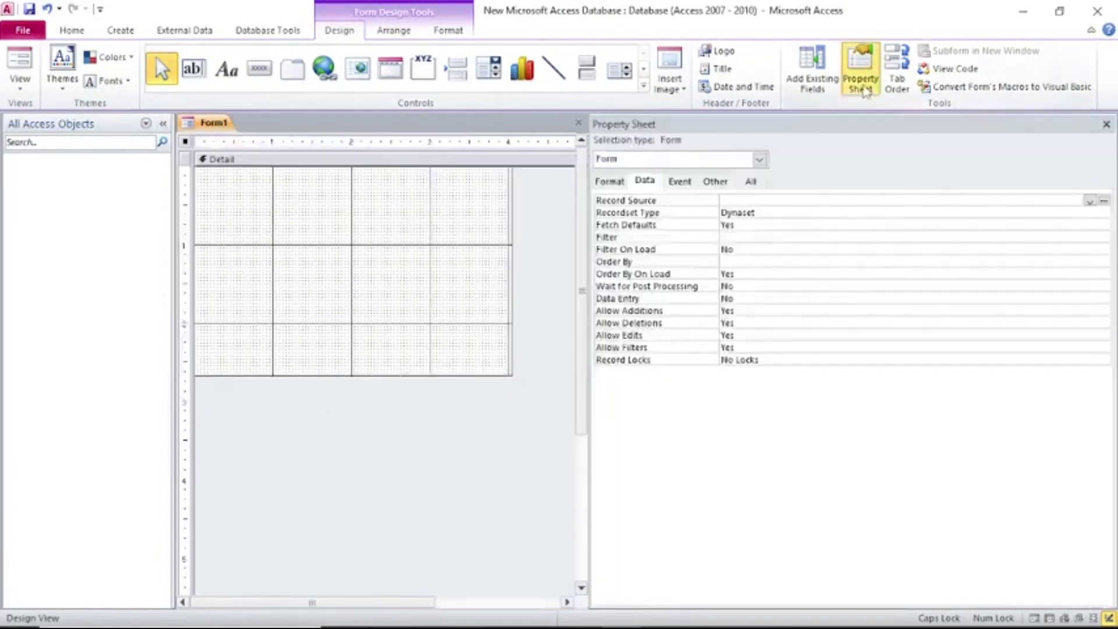
{"action": "left_click", "coordinate": [751, 182]}
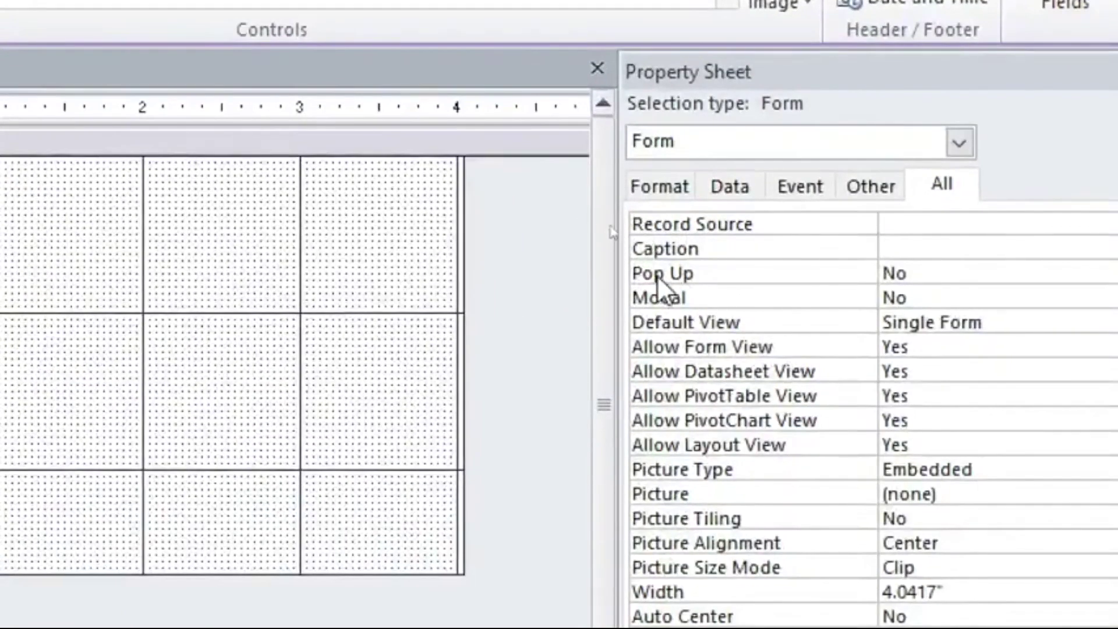
{"action": "left_click", "coordinate": [935, 274]}
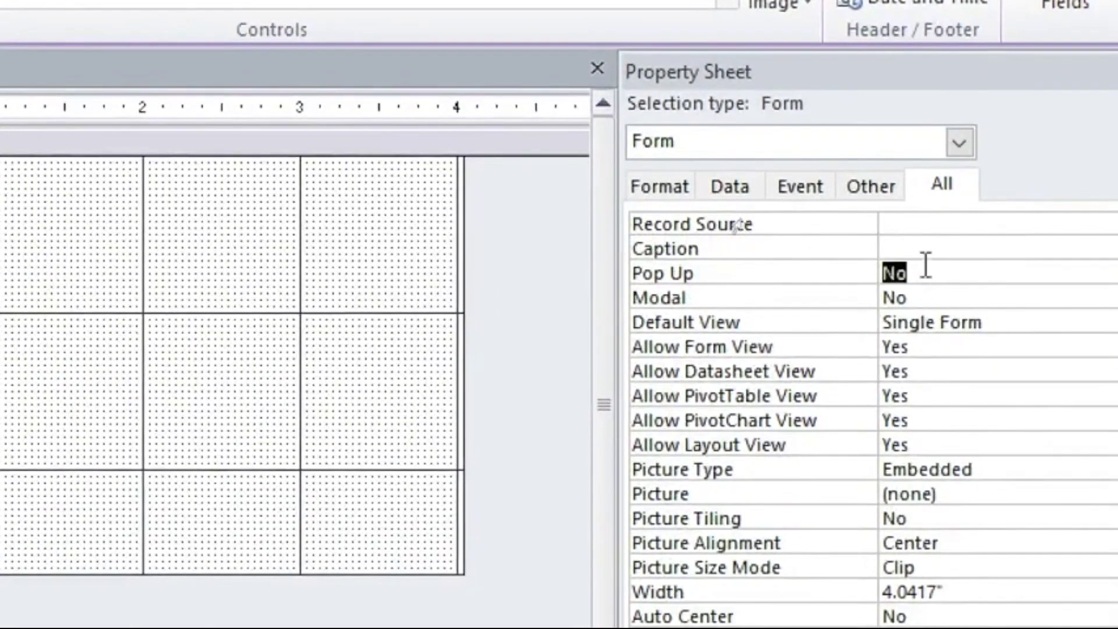
{"action": "double_click", "coordinate": [922, 276]}
{"action": "double_click", "coordinate": [914, 299]}
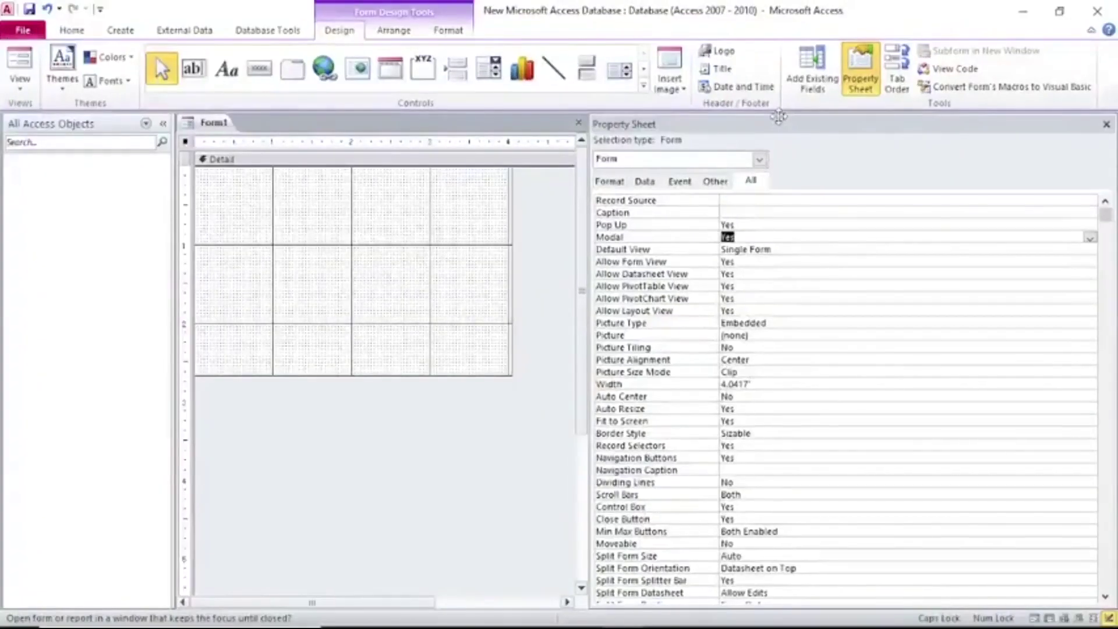
- Fill the Detail section's background with medium gray (#929292)
{"action": "right_click", "coordinate": [259, 221]}
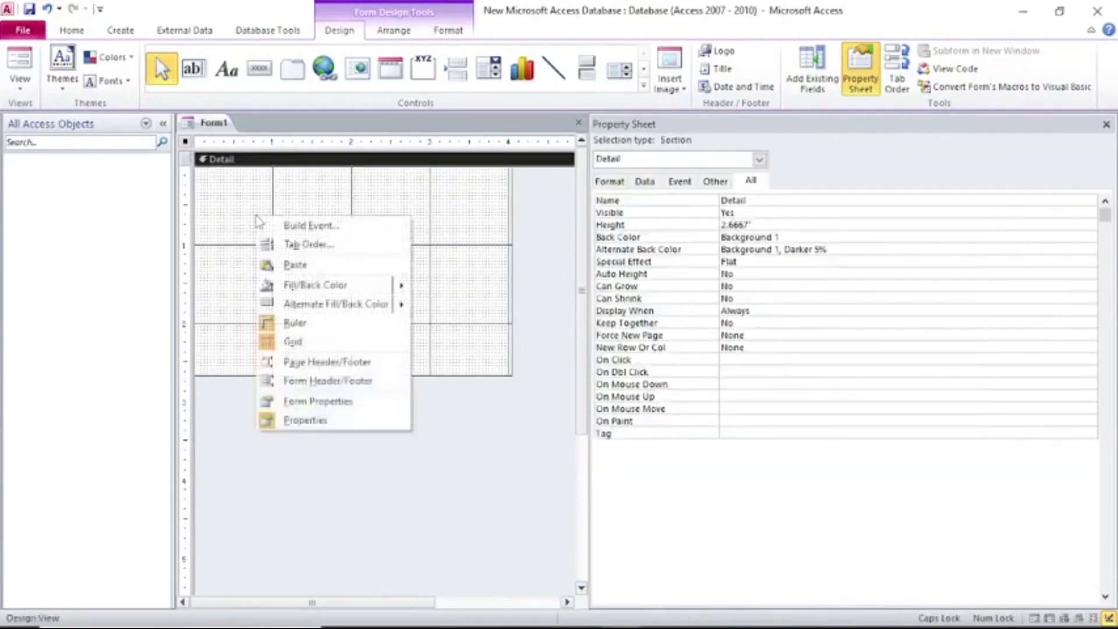
{"action": "mouse_move", "coordinate": [400, 285]}
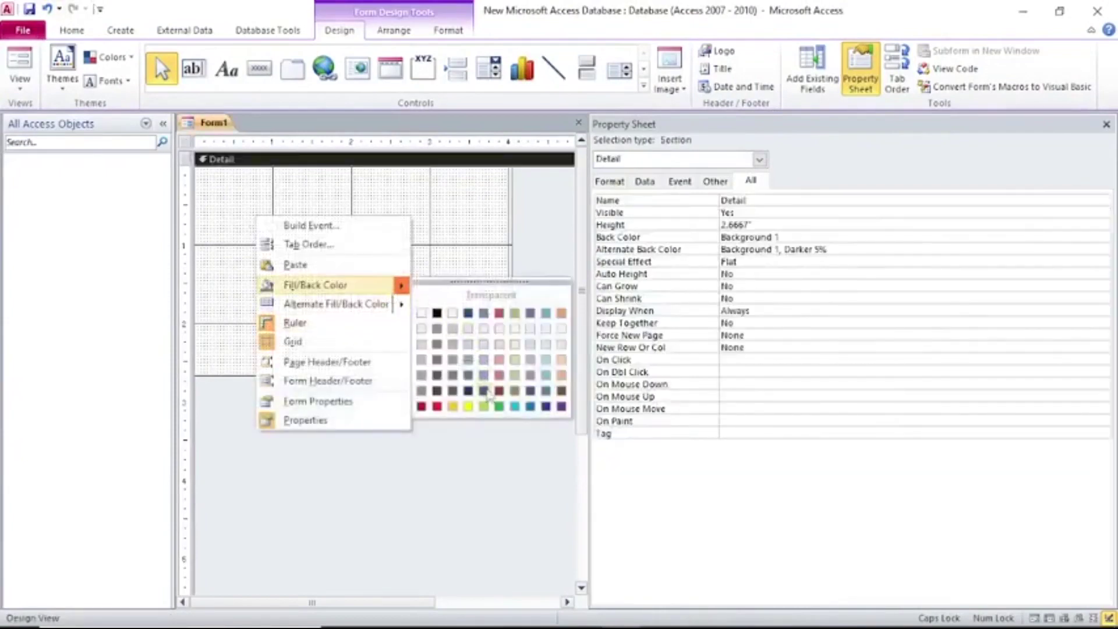
{"action": "left_click", "coordinate": [437, 328]}
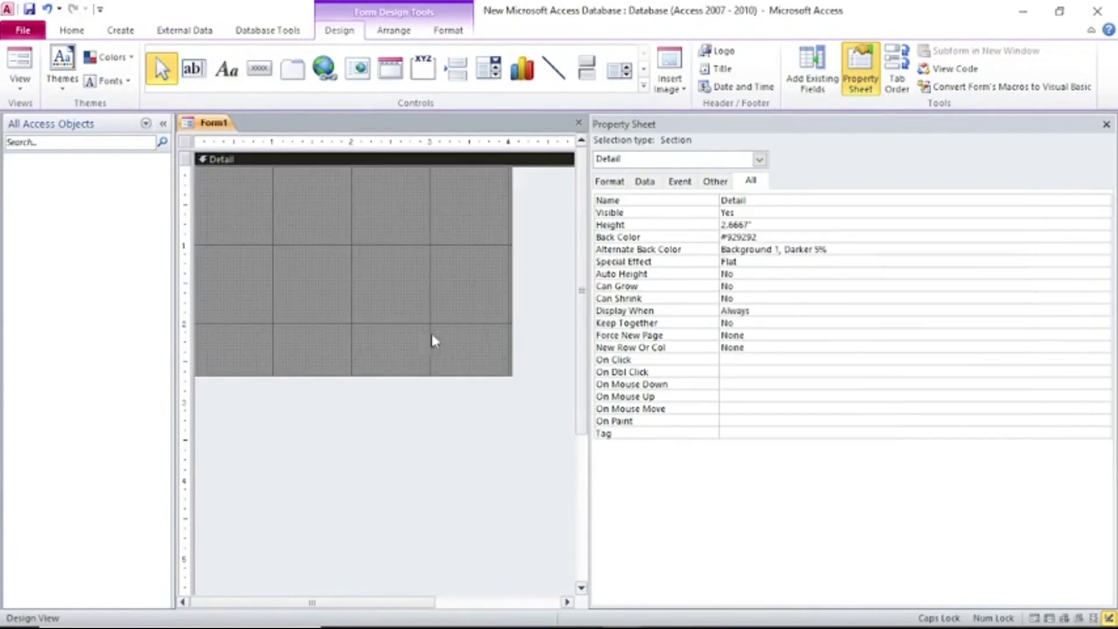
- Preview the gray form as a pop-up in Form View, reposition its window, and return to Design View
{"action": "left_click", "coordinate": [21, 62]}
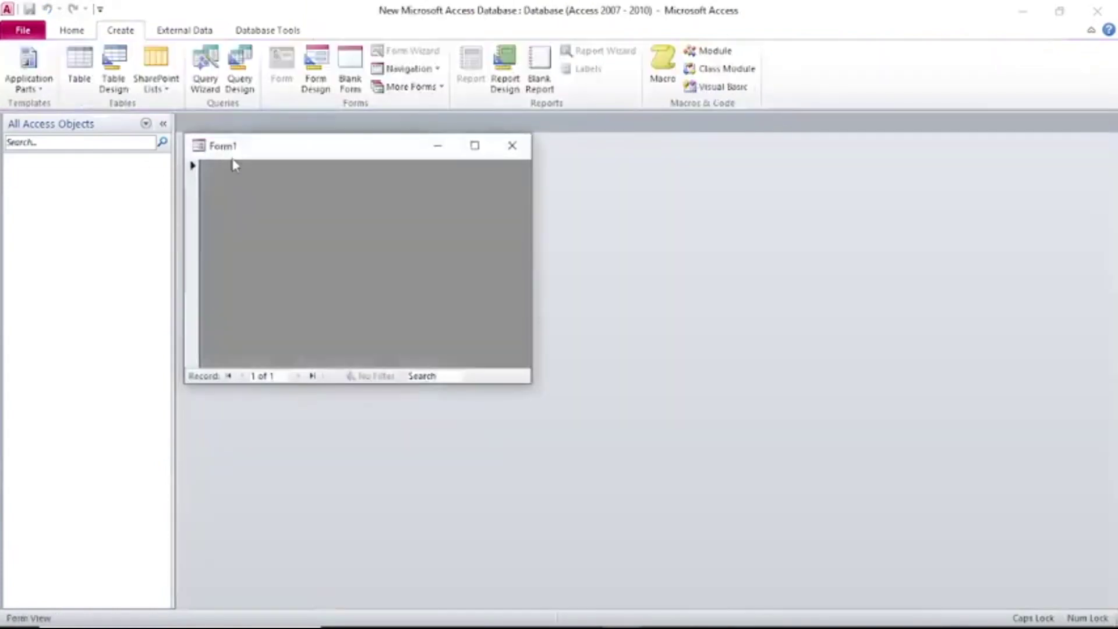
{"action": "left_click_drag", "start_coordinate": [227, 150], "coordinate": [287, 177]}
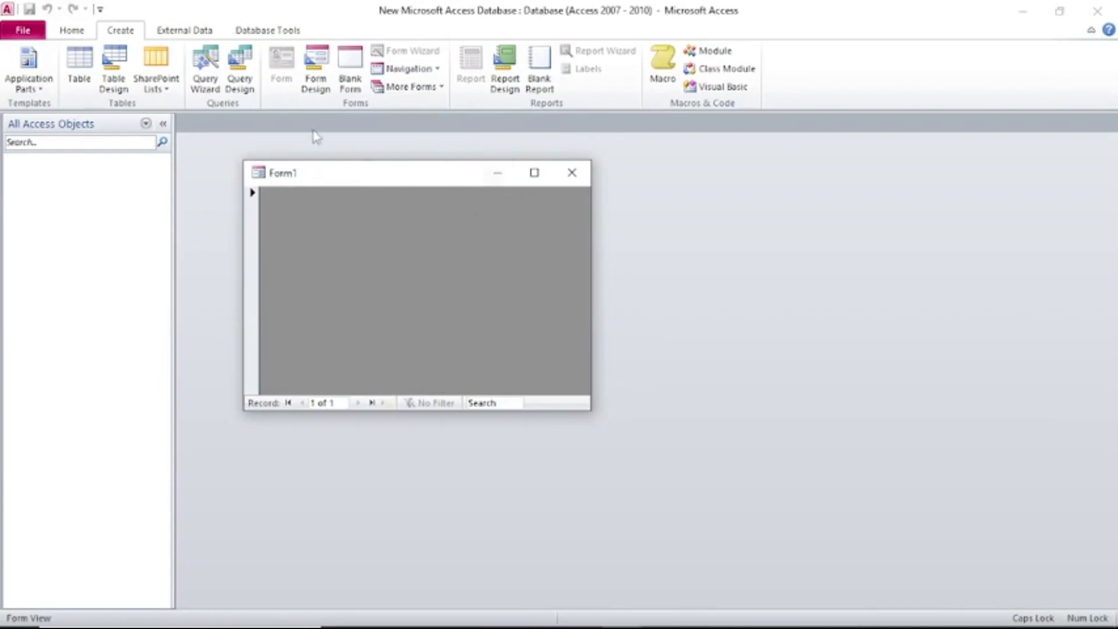
{"action": "right_click", "coordinate": [340, 192]}
{"action": "left_click", "coordinate": [370, 240]}
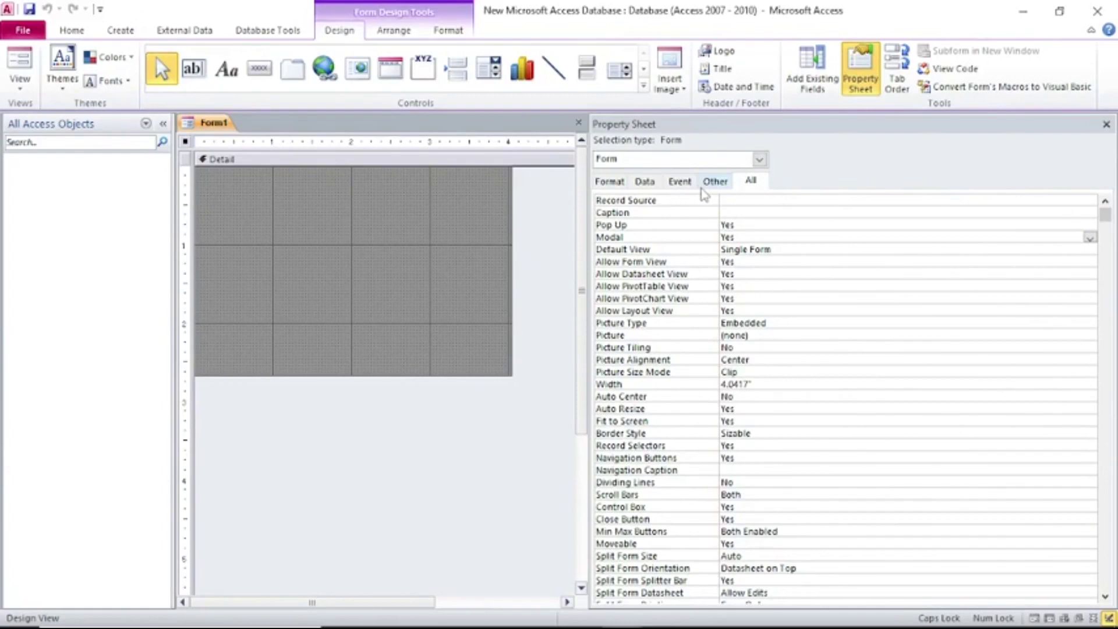
- Set the form's caption to DROP DOWN LIST and save the form as DROP DOWN LIST
{"action": "left_click", "coordinate": [625, 184]}
{"action": "left_click", "coordinate": [681, 183]}
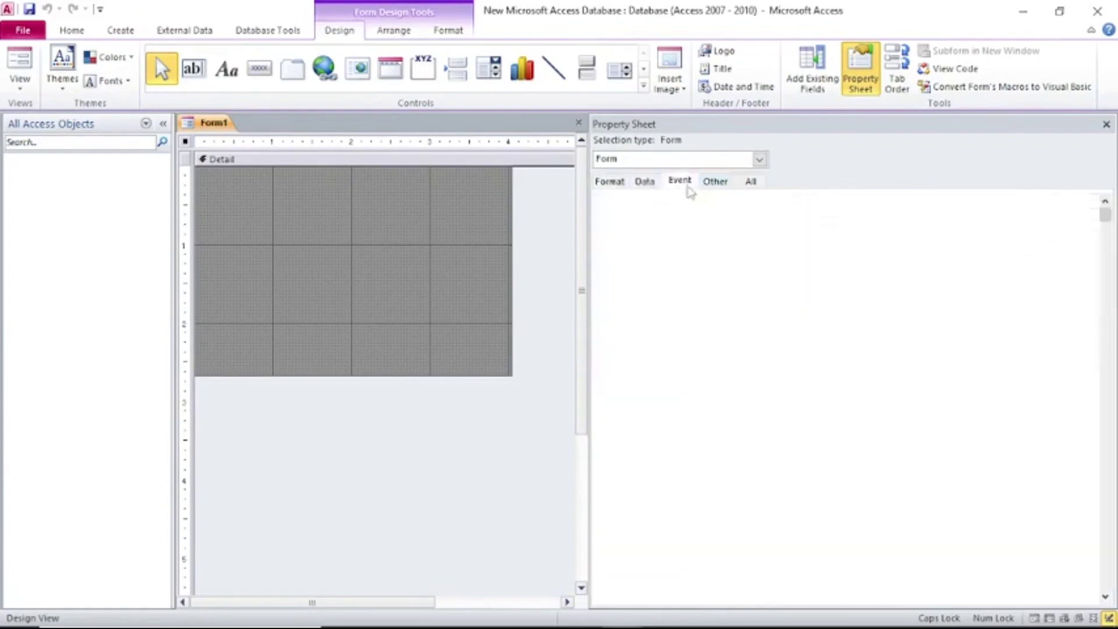
{"action": "left_click", "coordinate": [751, 183]}
{"action": "left_click", "coordinate": [1105, 220]}
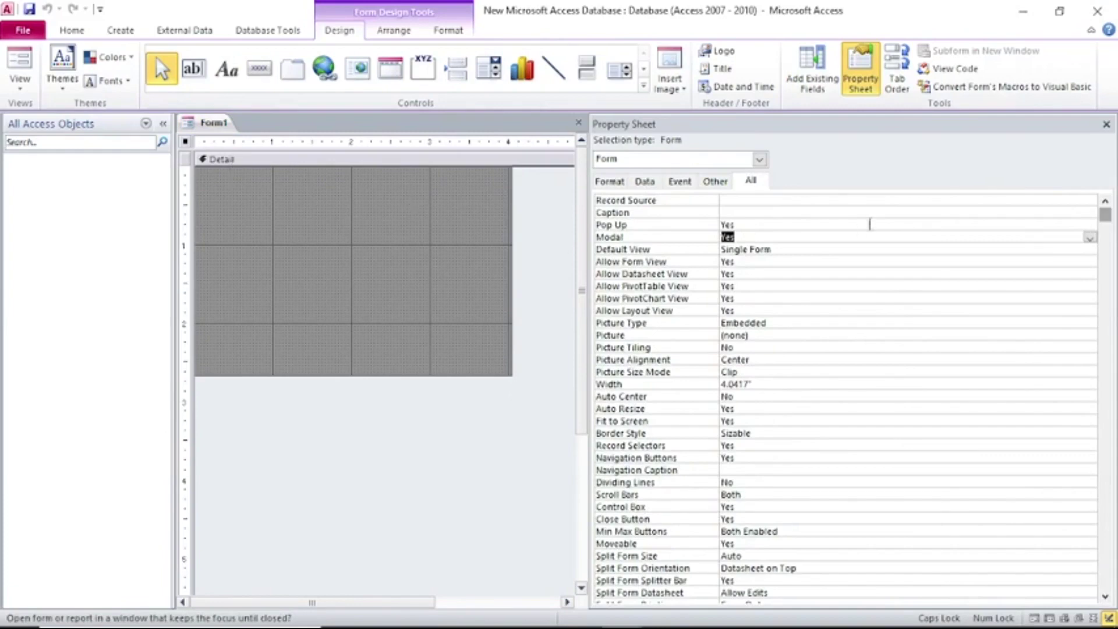
{"action": "left_click", "coordinate": [766, 213]}
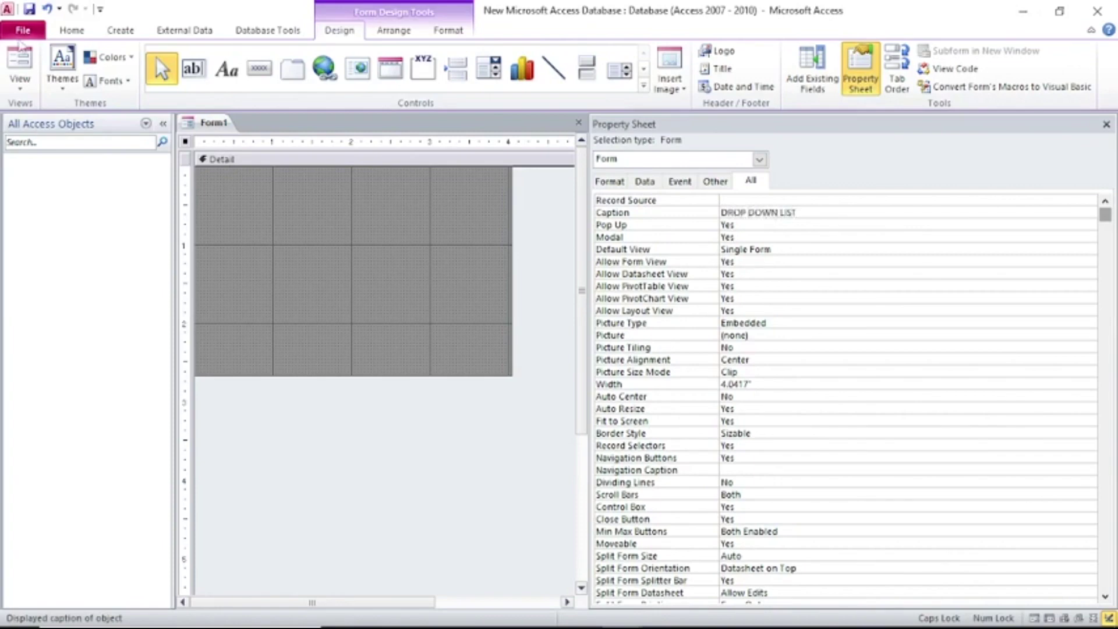
{"action": "left_click", "coordinate": [28, 9]}
{"action": "left_click", "coordinate": [561, 252]}
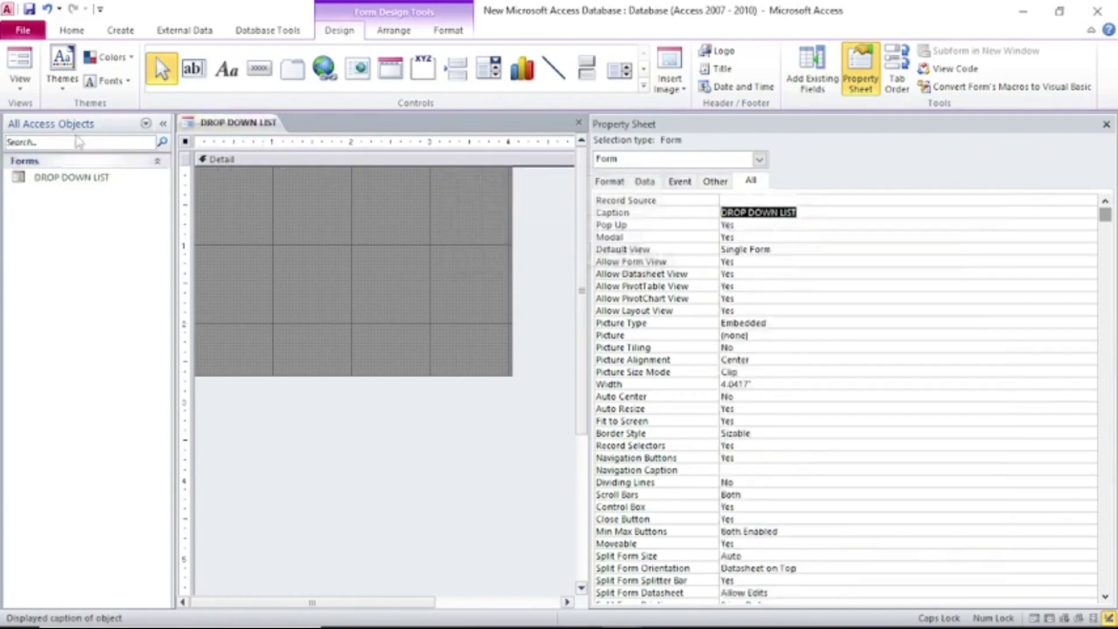
- Check the DROP DOWN LIST form's title in Form View, moving its window, and return to Design View
{"action": "double_click", "coordinate": [71, 177]}
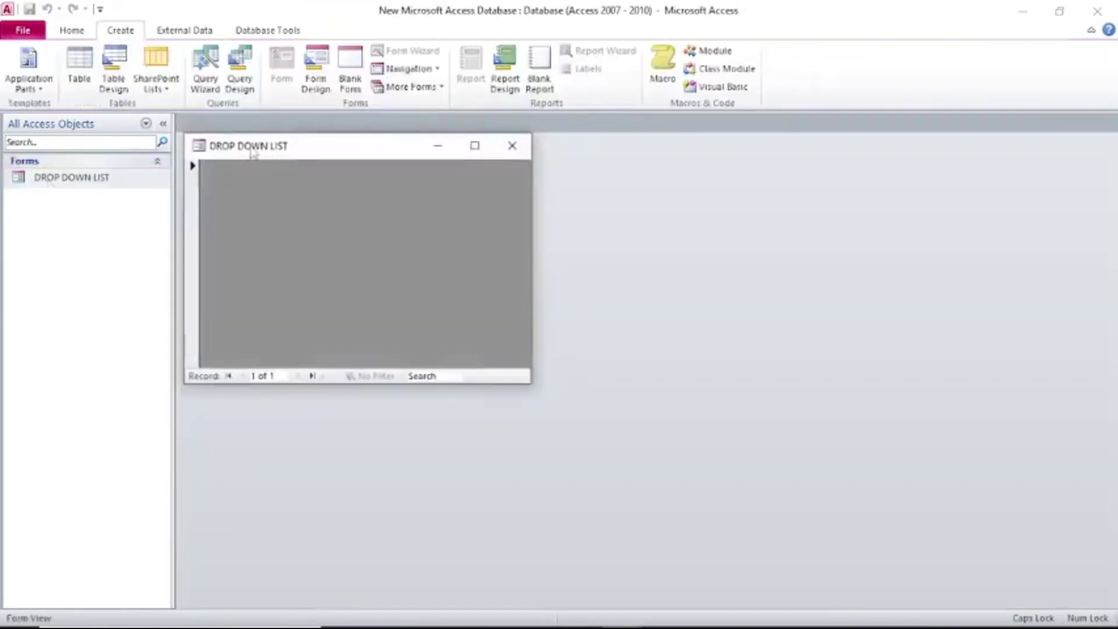
{"action": "left_click_drag", "start_coordinate": [232, 151], "coordinate": [336, 210]}
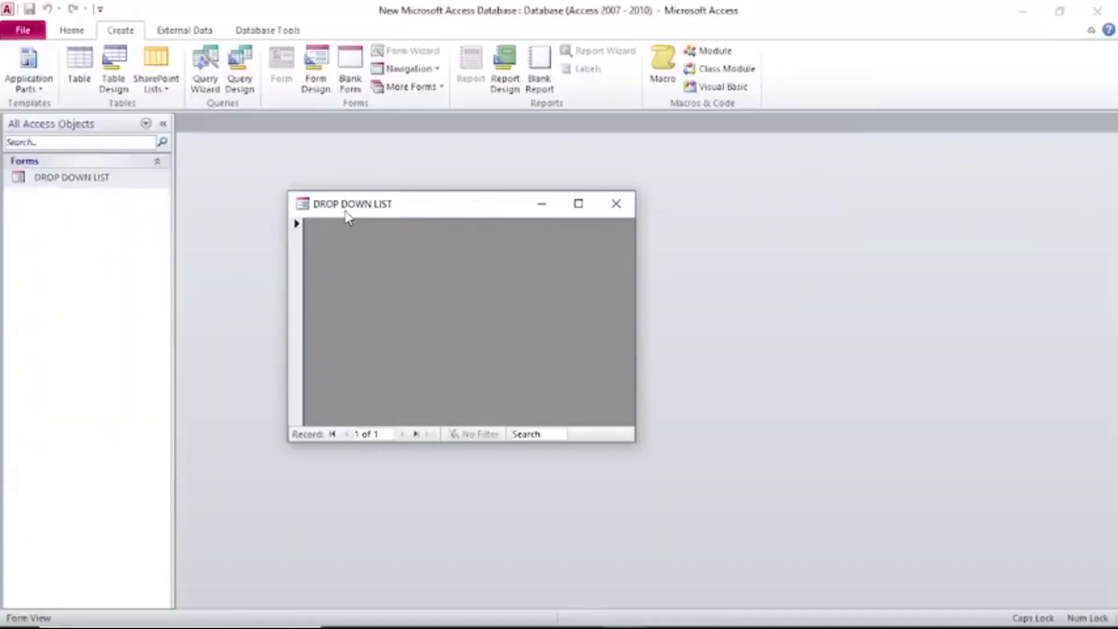
{"action": "right_click", "coordinate": [550, 237]}
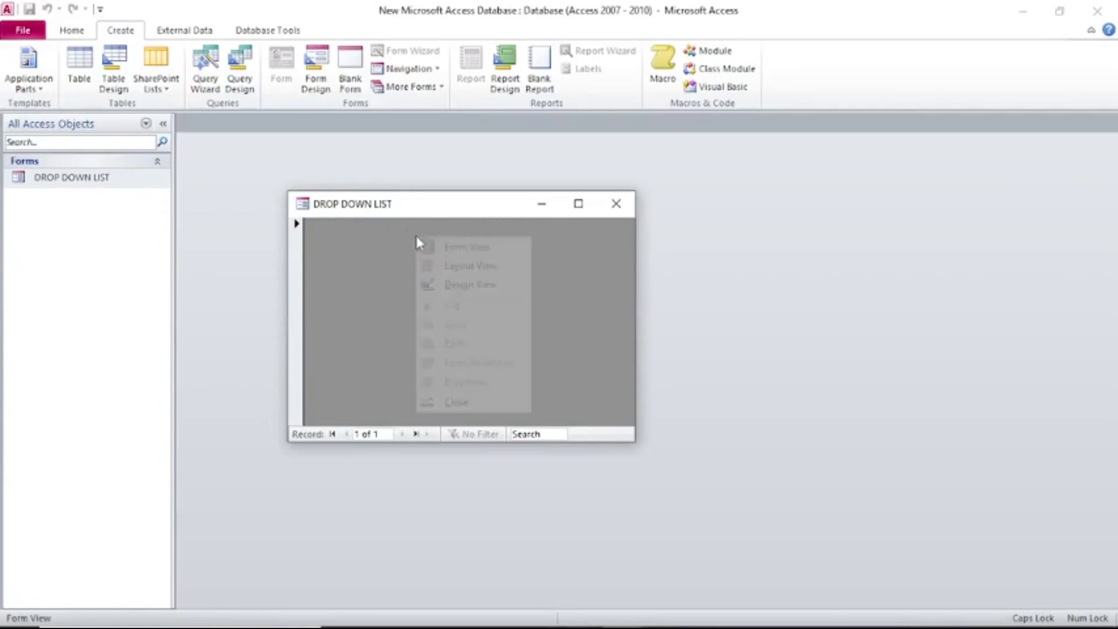
{"action": "left_click", "coordinate": [473, 284]}
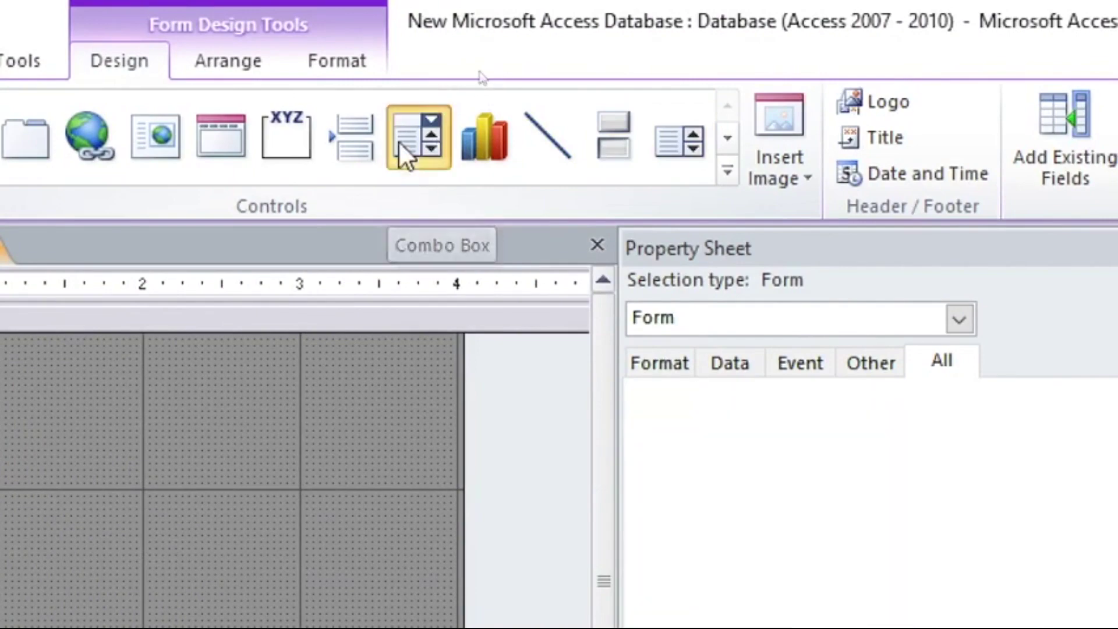
- Add a combo box across the middle of the Detail section and cancel its wizard
{"action": "left_click", "coordinate": [402, 149]}
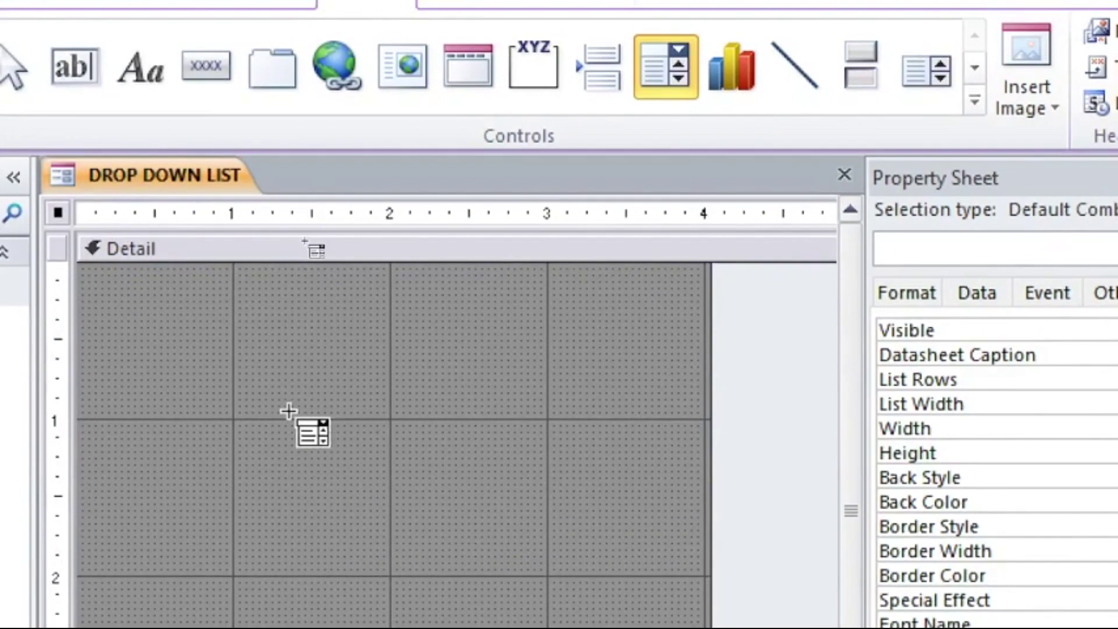
{"action": "left_click_drag", "start_coordinate": [299, 417], "coordinate": [643, 442]}
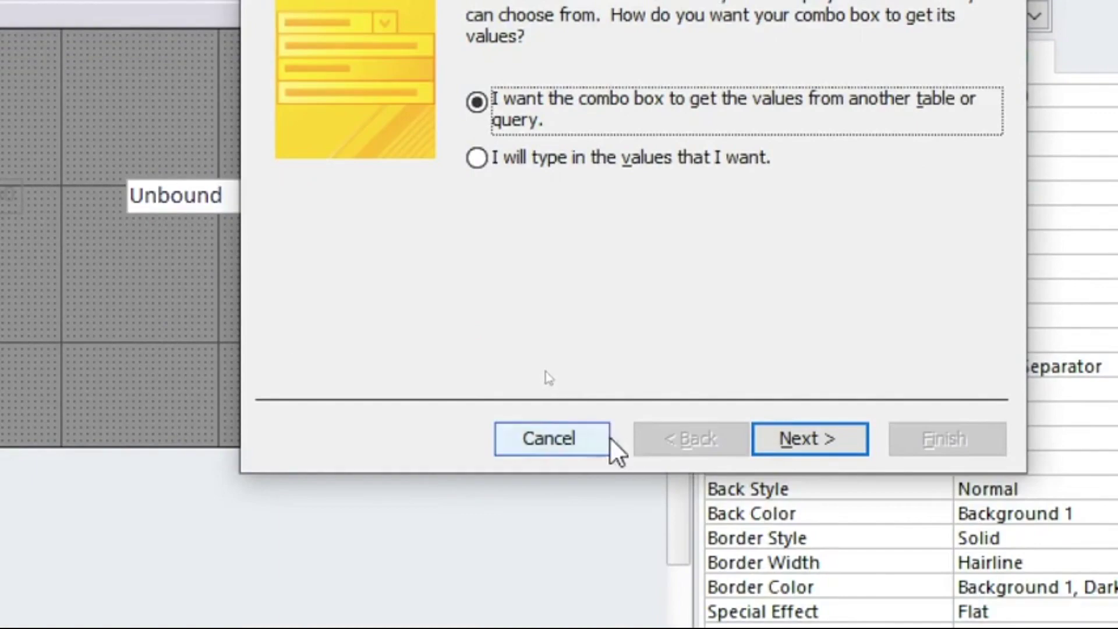
{"action": "left_click", "coordinate": [600, 437]}
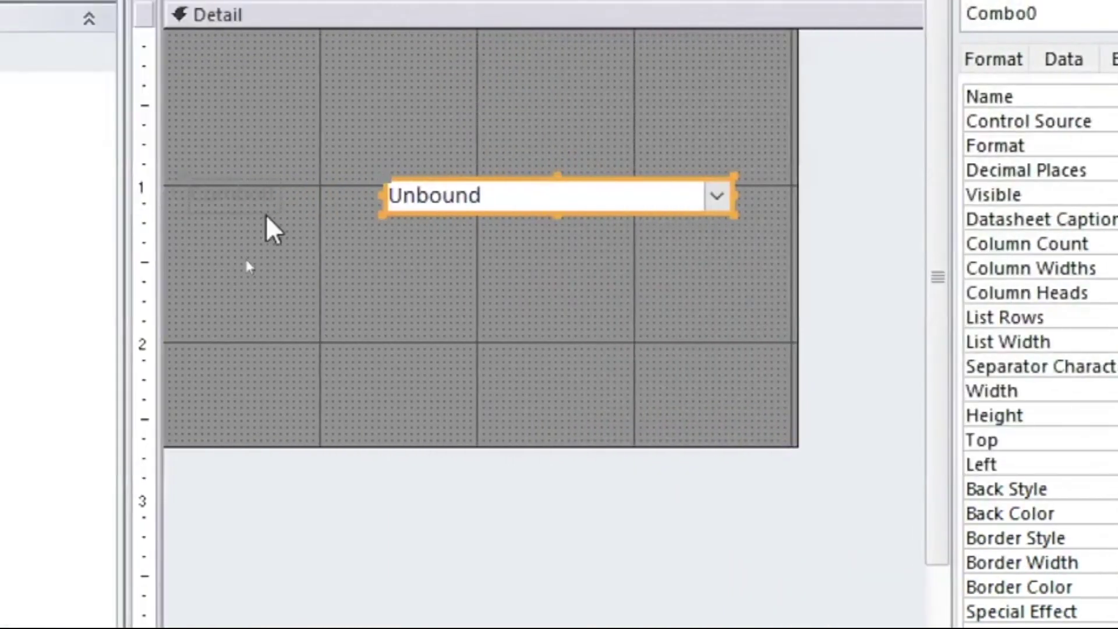
- Widen the combo box's attached label until it reaches the combo box
{"action": "left_click", "coordinate": [267, 211]}
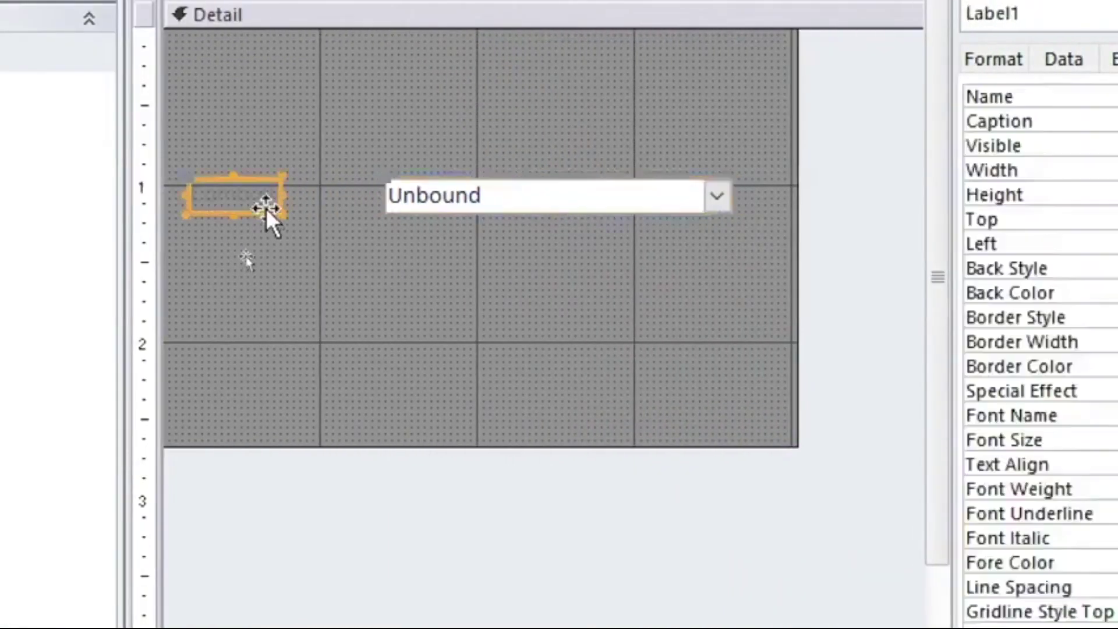
{"action": "left_click", "coordinate": [325, 212]}
{"action": "left_click", "coordinate": [256, 203]}
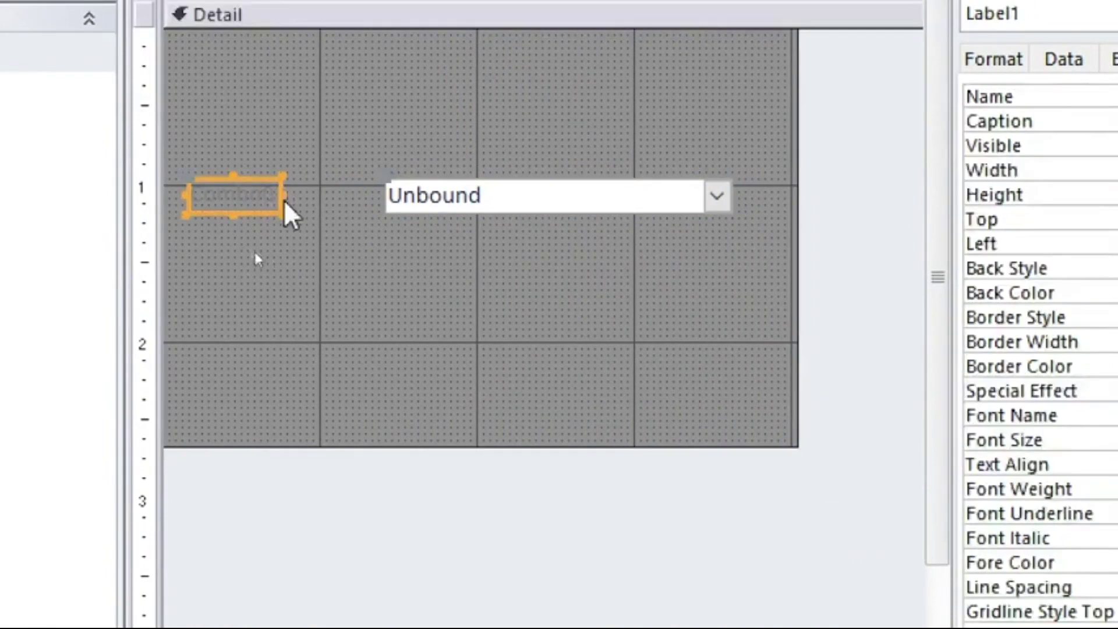
{"action": "left_click_drag", "start_coordinate": [281, 191], "coordinate": [378, 201]}
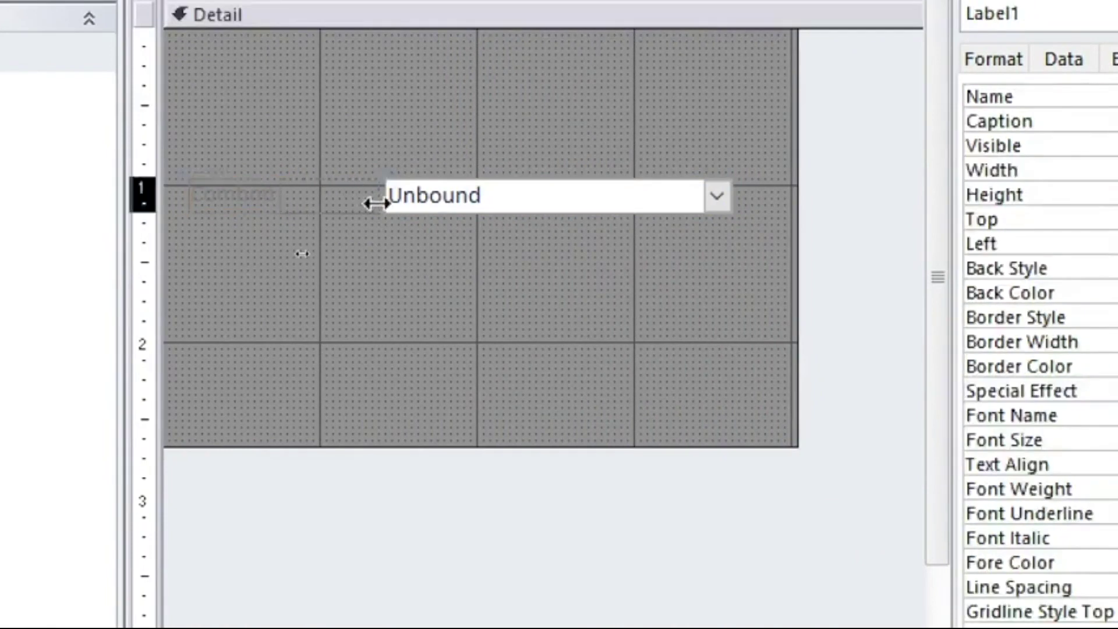
- Set the attached label's text to CHOOSE A DAY and shorten the combo box to about 1.75" wide
{"action": "double_click", "coordinate": [350, 198]}
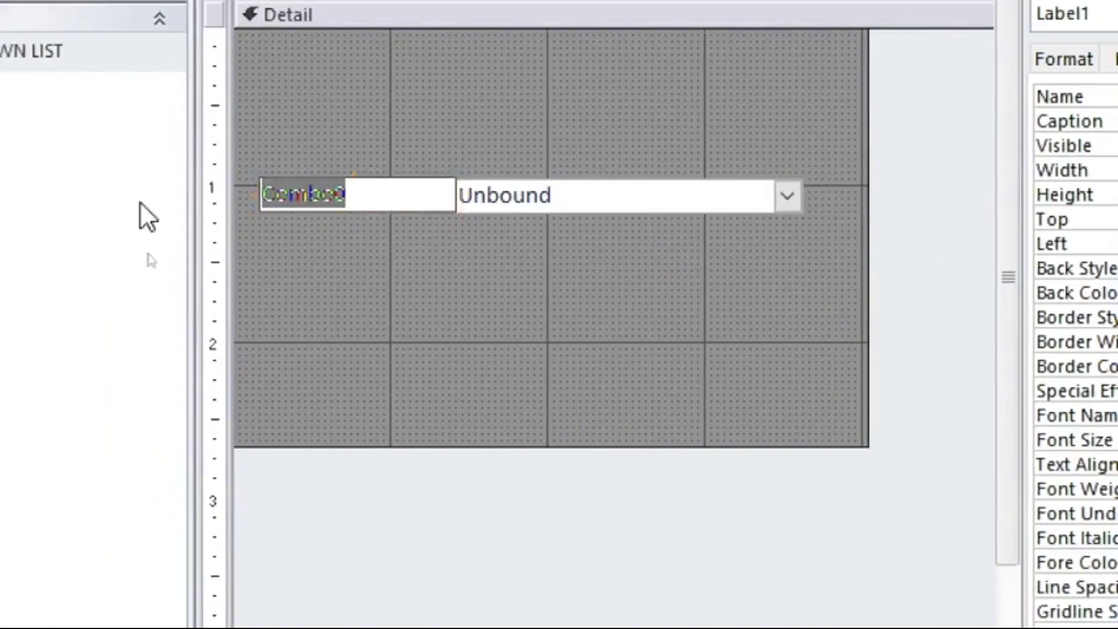
{"action": "type", "text": "CH"}
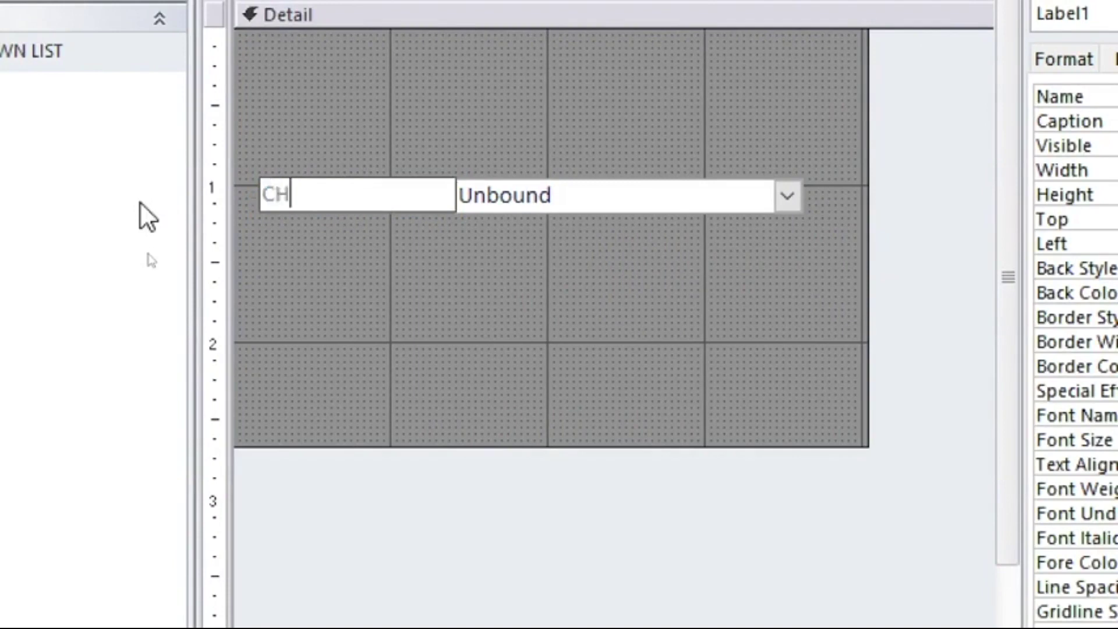
{"action": "type", "text": "OOSE A DAY"}
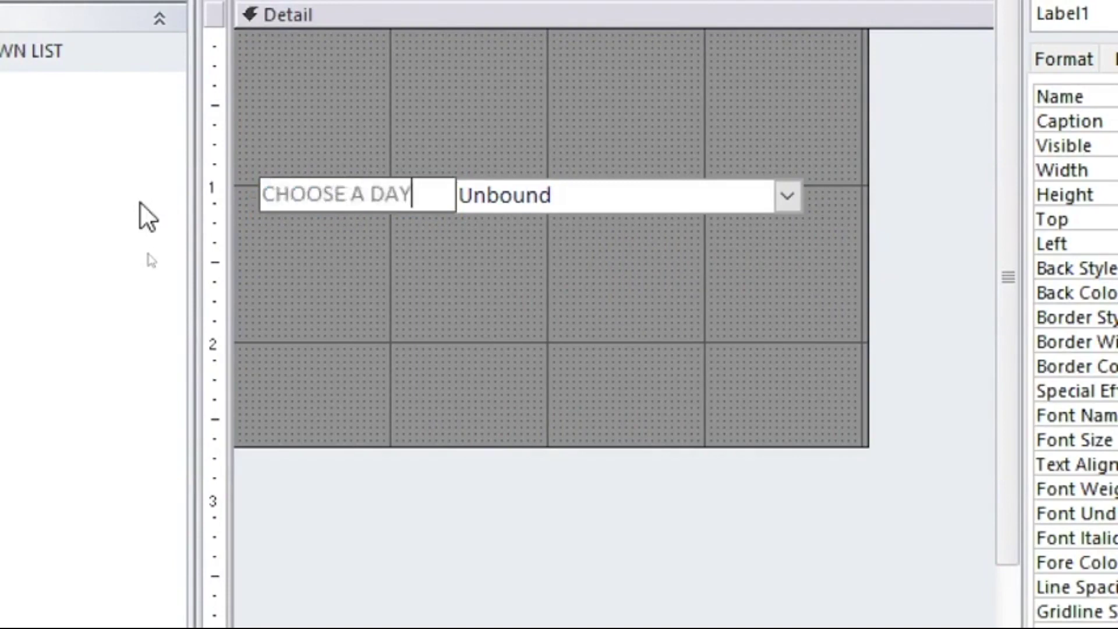
{"action": "left_click", "coordinate": [546, 257]}
{"action": "left_click", "coordinate": [601, 203]}
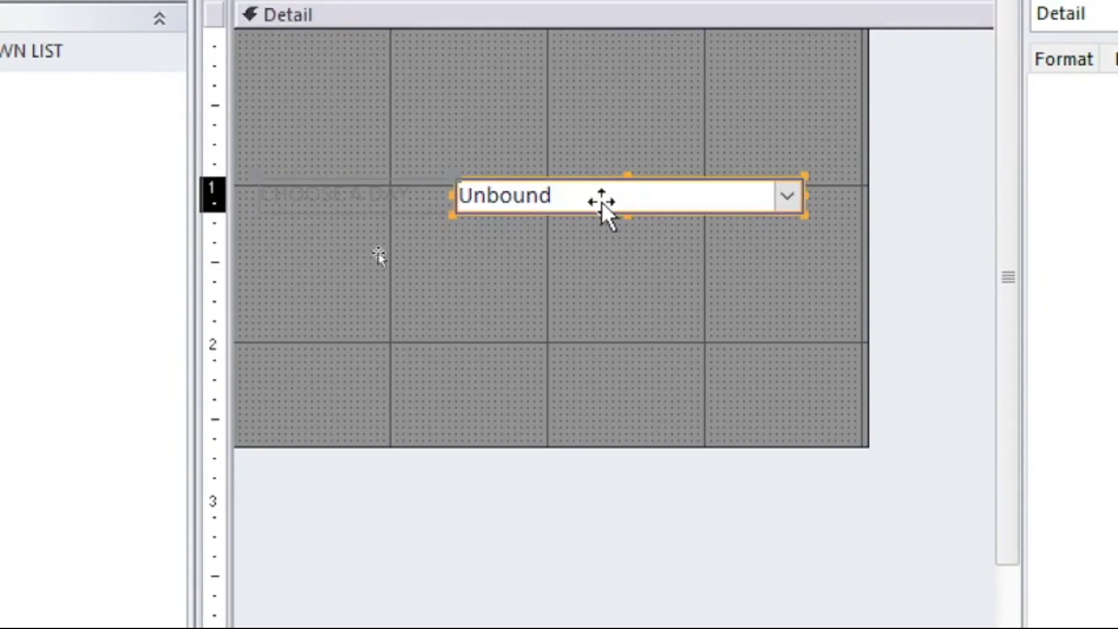
{"action": "left_click_drag", "start_coordinate": [811, 196], "coordinate": [732, 195]}
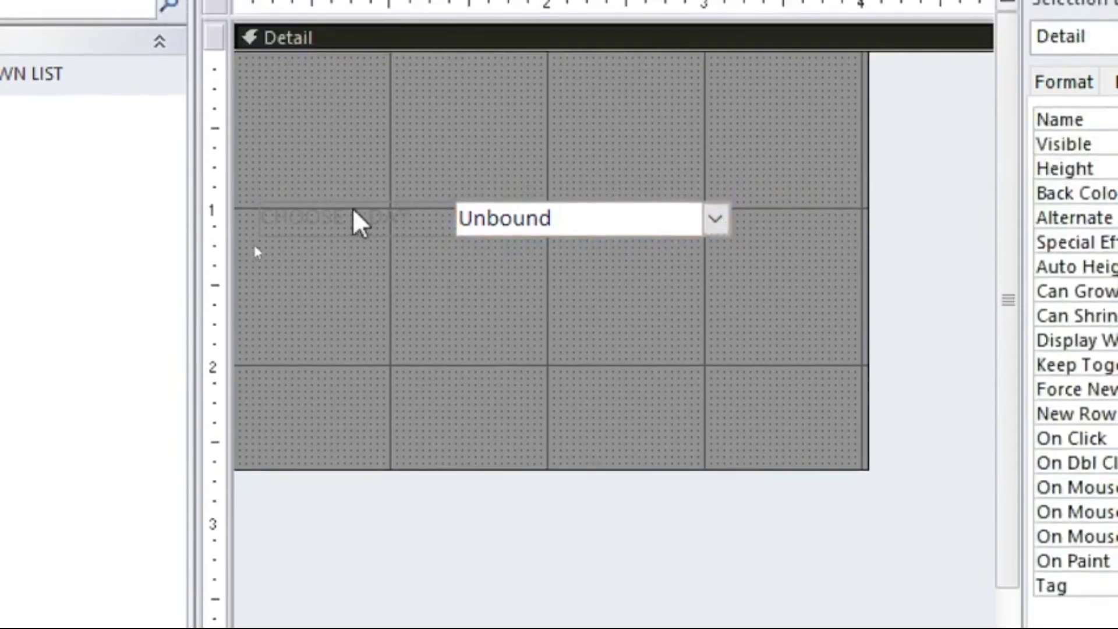
- Format the CHOOSE A DAY label with white, bold text
{"action": "left_click", "coordinate": [352, 198]}
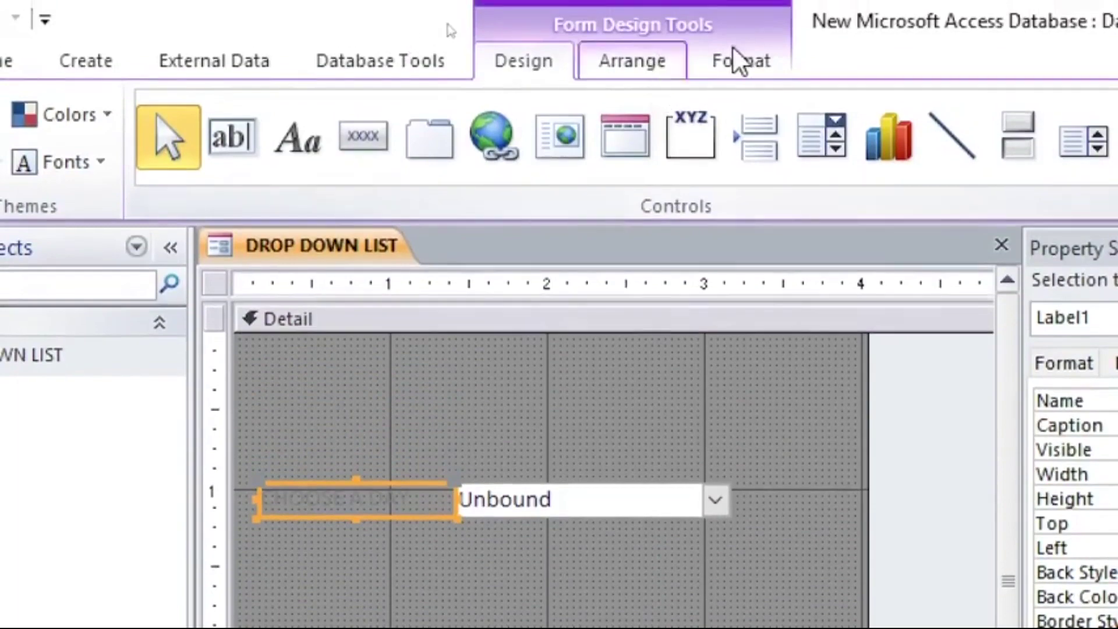
{"action": "left_click", "coordinate": [739, 58]}
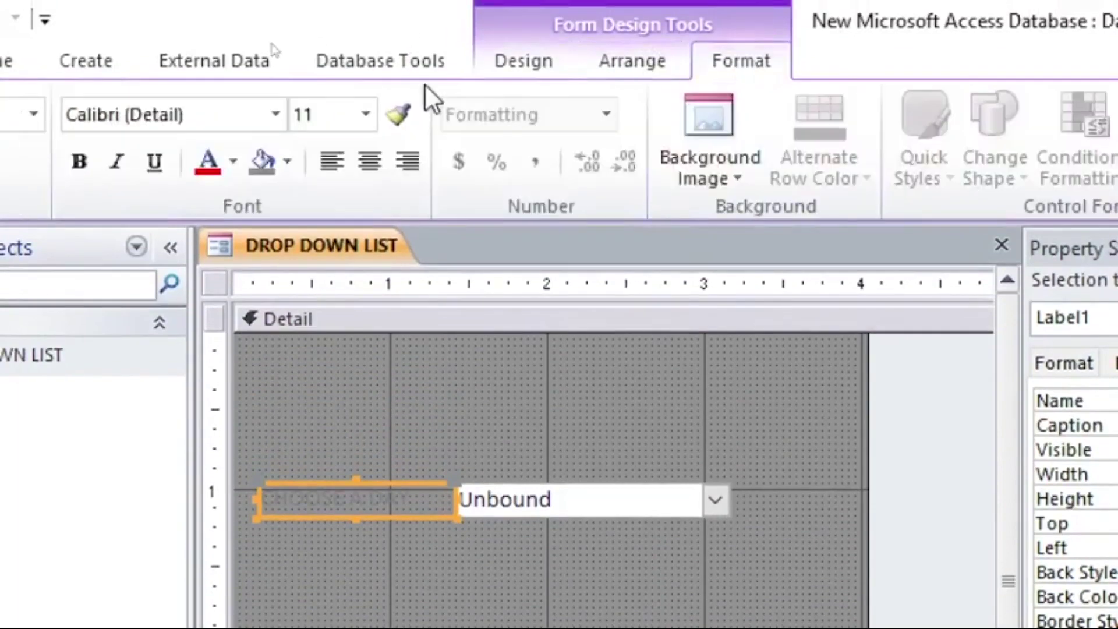
{"action": "left_click", "coordinate": [234, 161]}
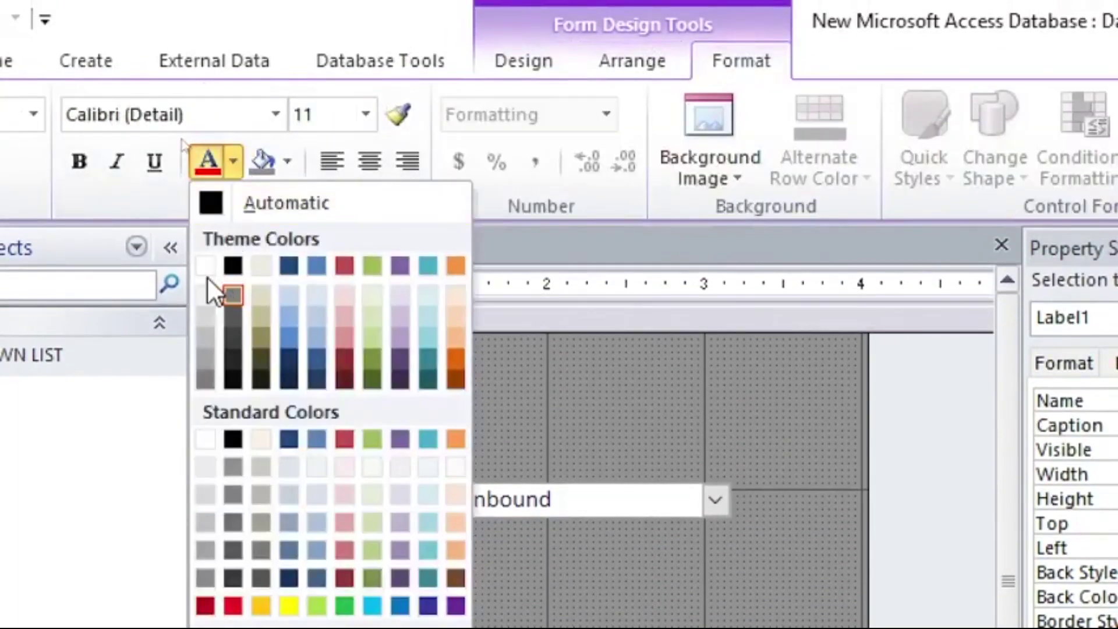
{"action": "left_click", "coordinate": [201, 268]}
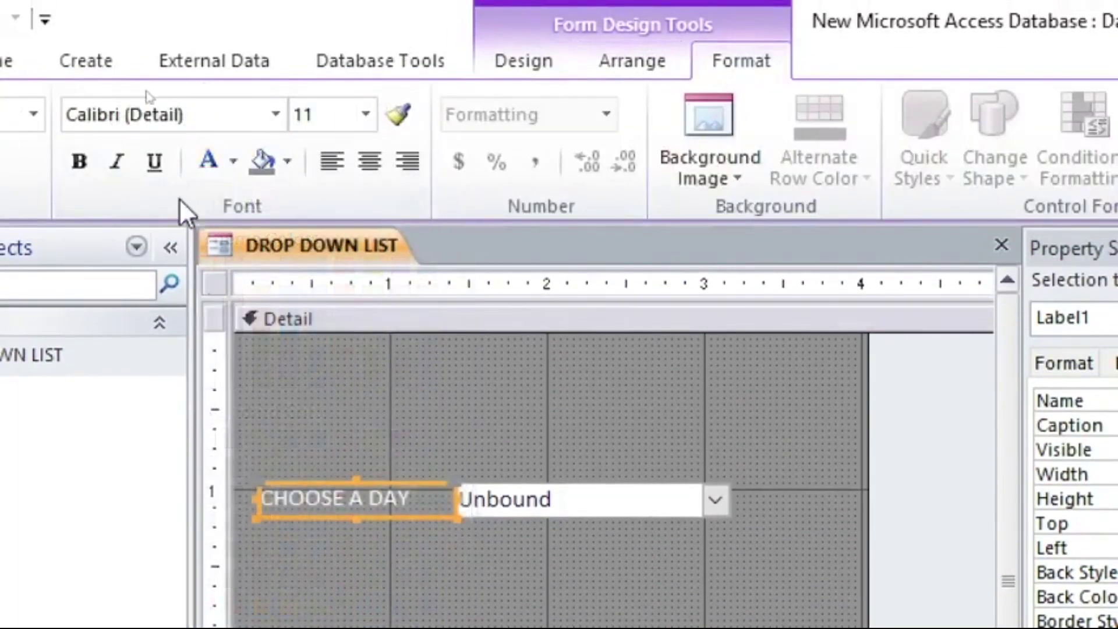
{"action": "left_click", "coordinate": [79, 160]}
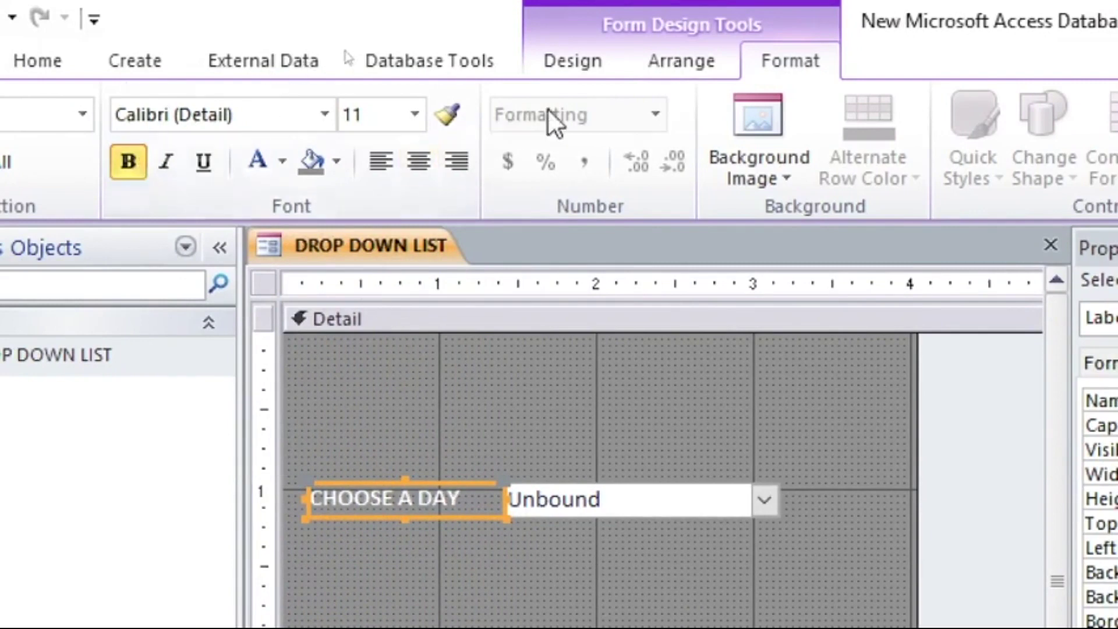
- Add a label reading DAYS OF THE WEEK above the combo box
{"action": "left_click", "coordinate": [594, 63]}
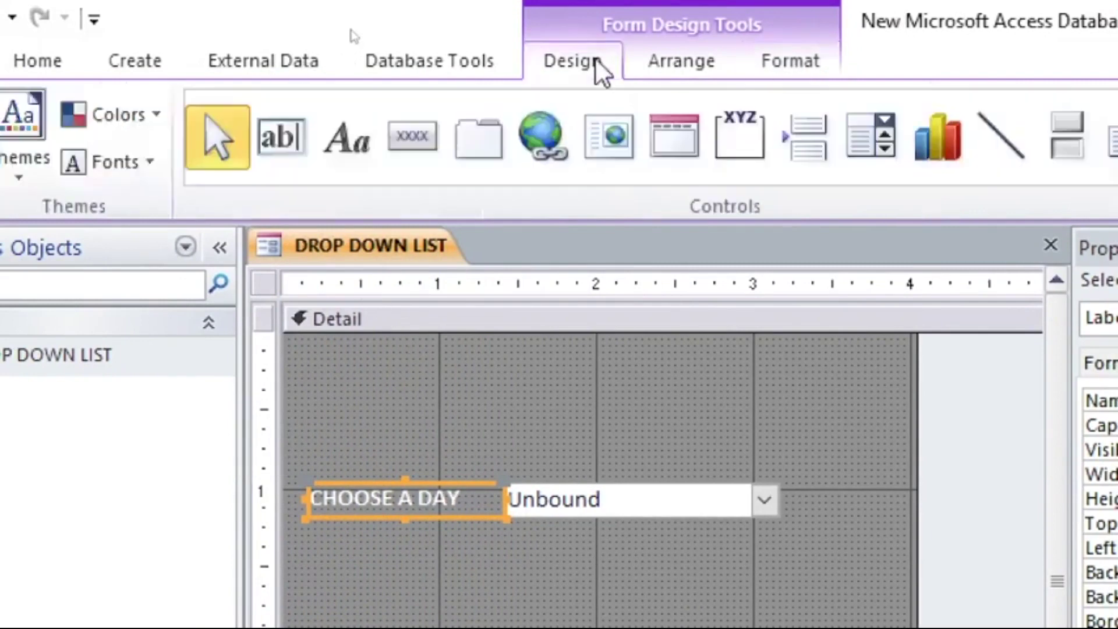
{"action": "left_click", "coordinate": [362, 150]}
{"action": "left_click_drag", "start_coordinate": [434, 398], "coordinate": [753, 435]}
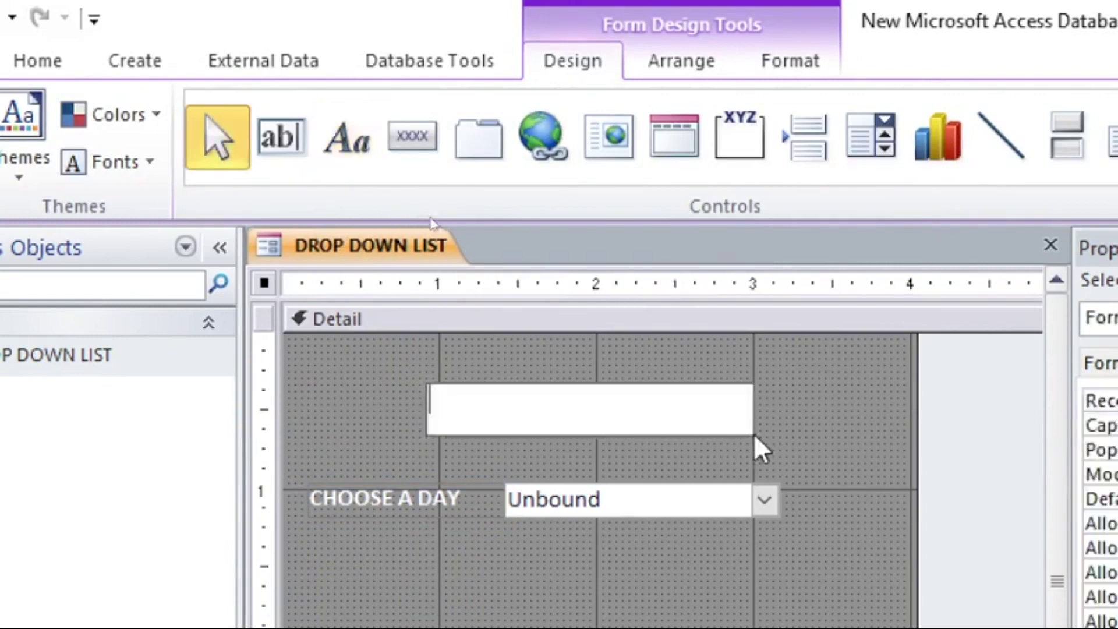
{"action": "type", "text": "DAYS O"}
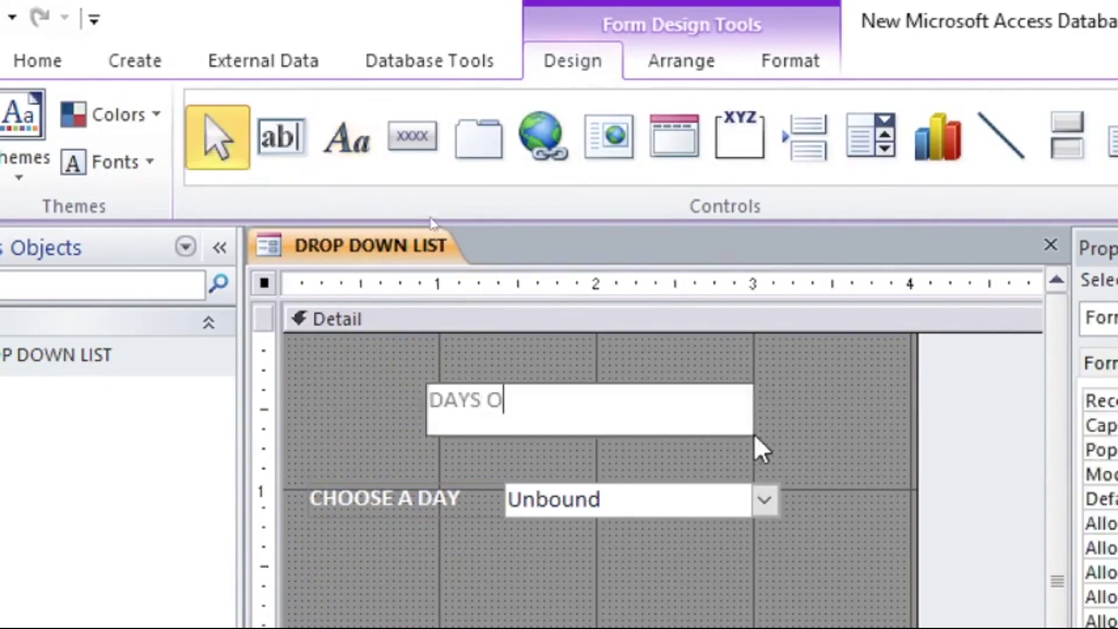
{"action": "type", "text": "F THE WEEK"}
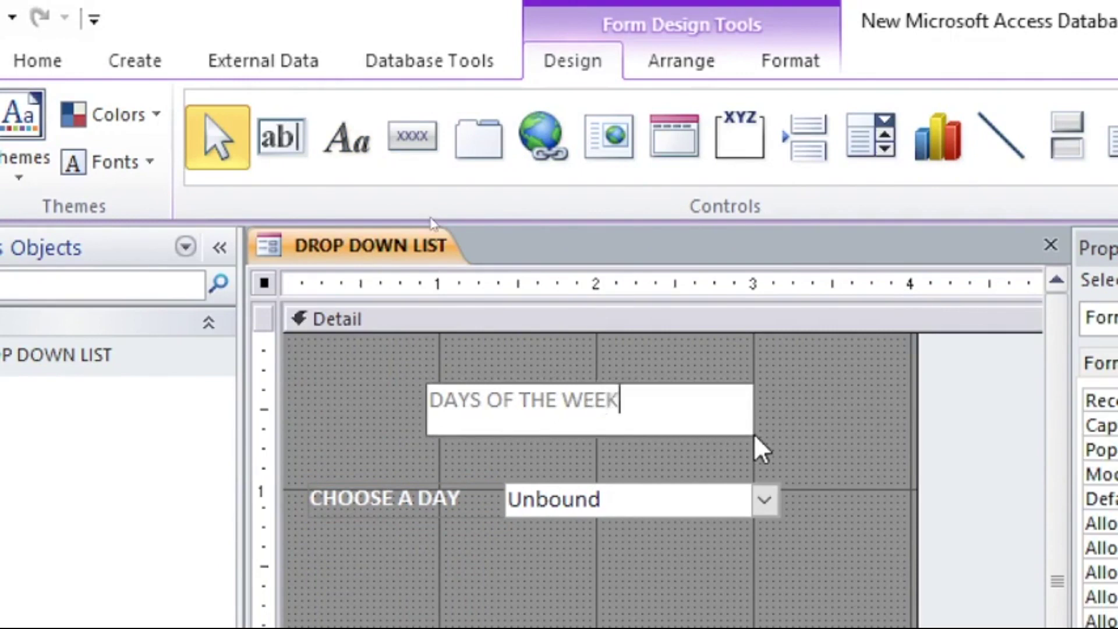
{"action": "key", "text": "Return"}
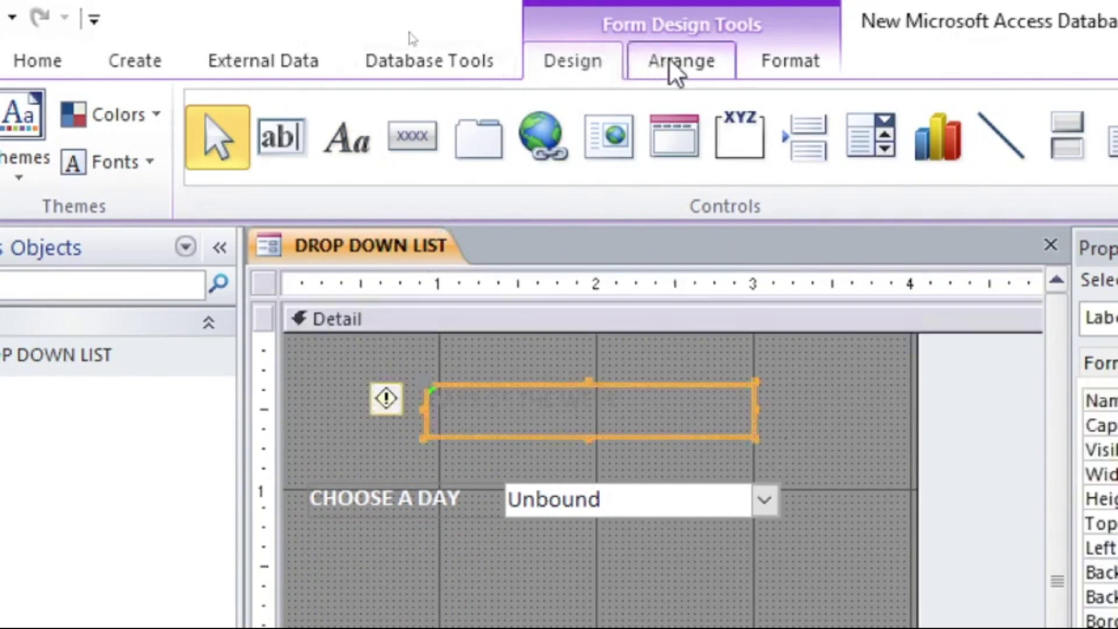
- Format the DAYS OF THE WEEK label with white, bold text at font size 16
{"action": "left_click", "coordinate": [781, 66]}
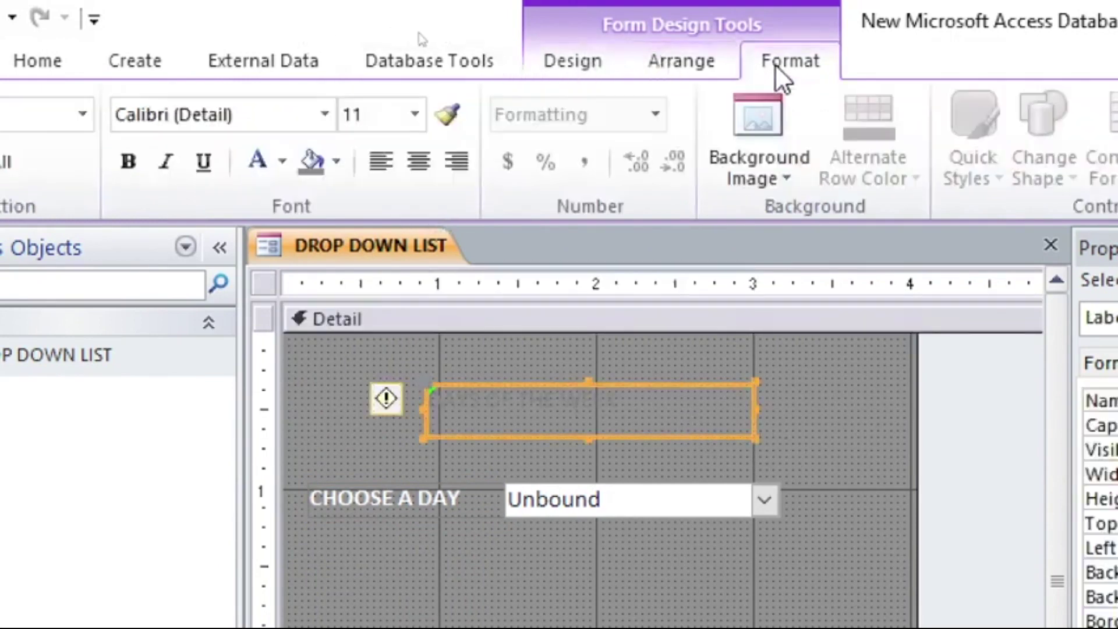
{"action": "left_click", "coordinate": [265, 162]}
{"action": "left_click", "coordinate": [131, 161]}
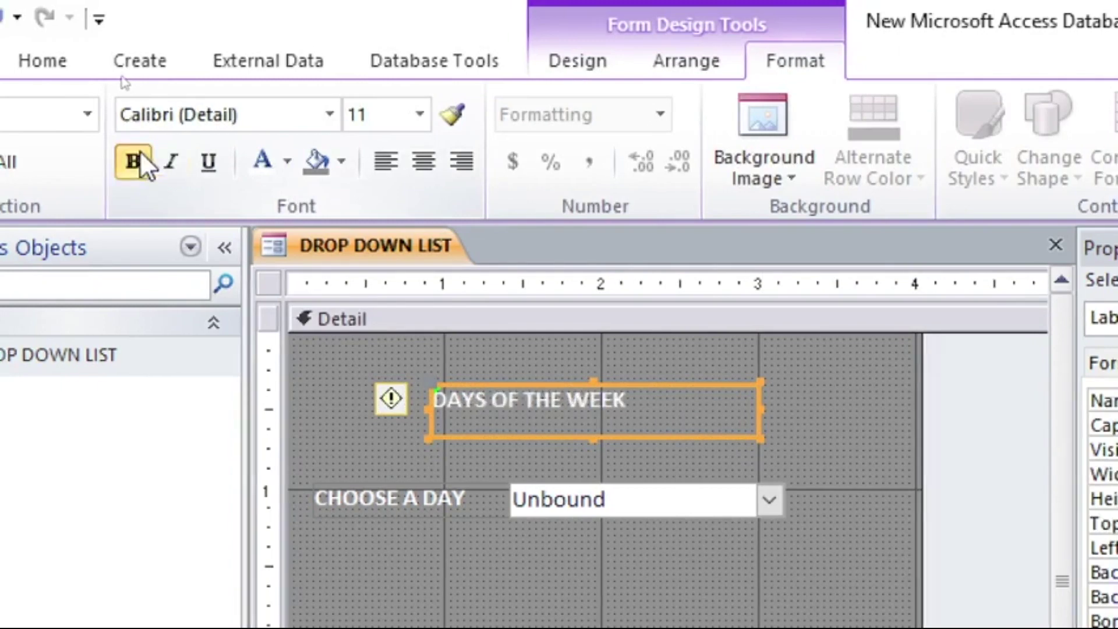
{"action": "left_click", "coordinate": [415, 114]}
{"action": "left_click", "coordinate": [367, 318]}
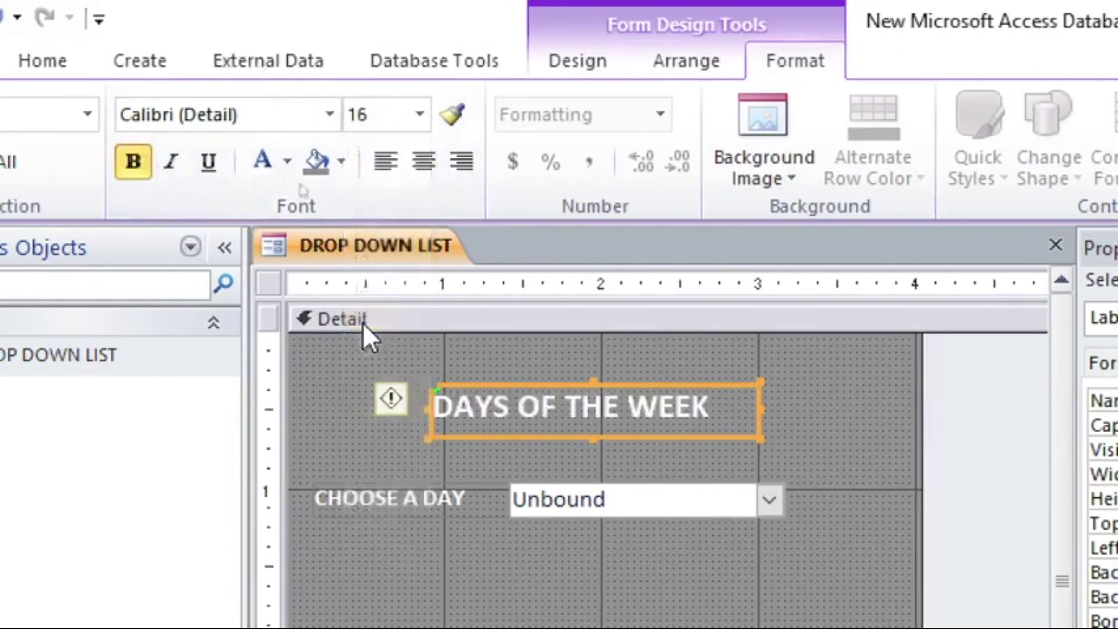
{"action": "left_click", "coordinate": [789, 430]}
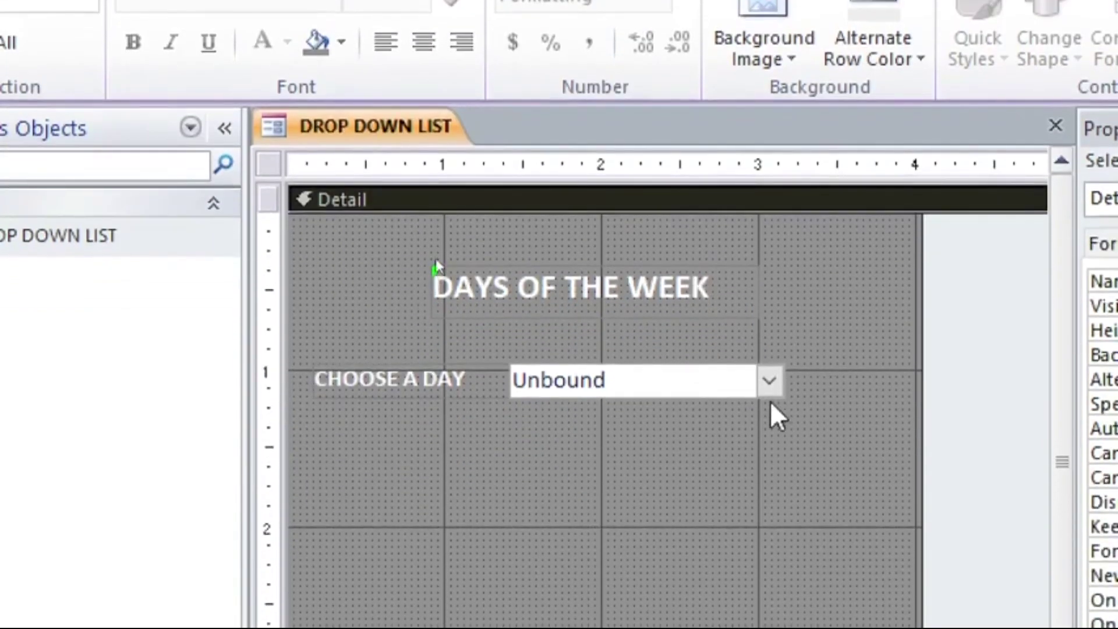
- Enter "SUNDAY";"MONDAY"; as the combo box's Row Source
{"action": "left_click", "coordinate": [717, 380]}
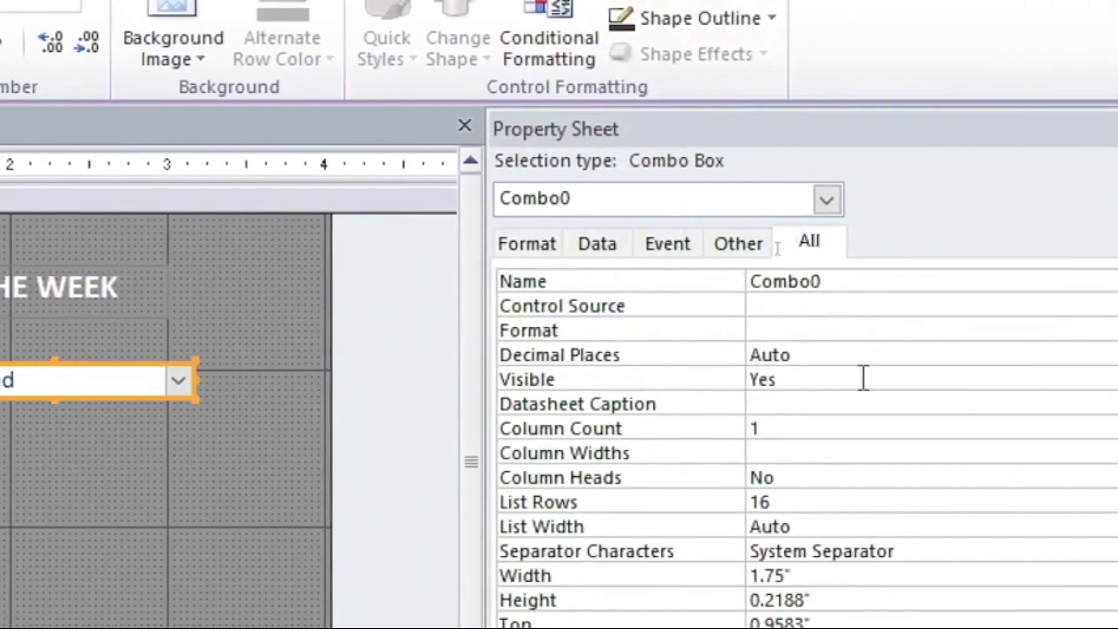
{"action": "left_click", "coordinate": [604, 245]}
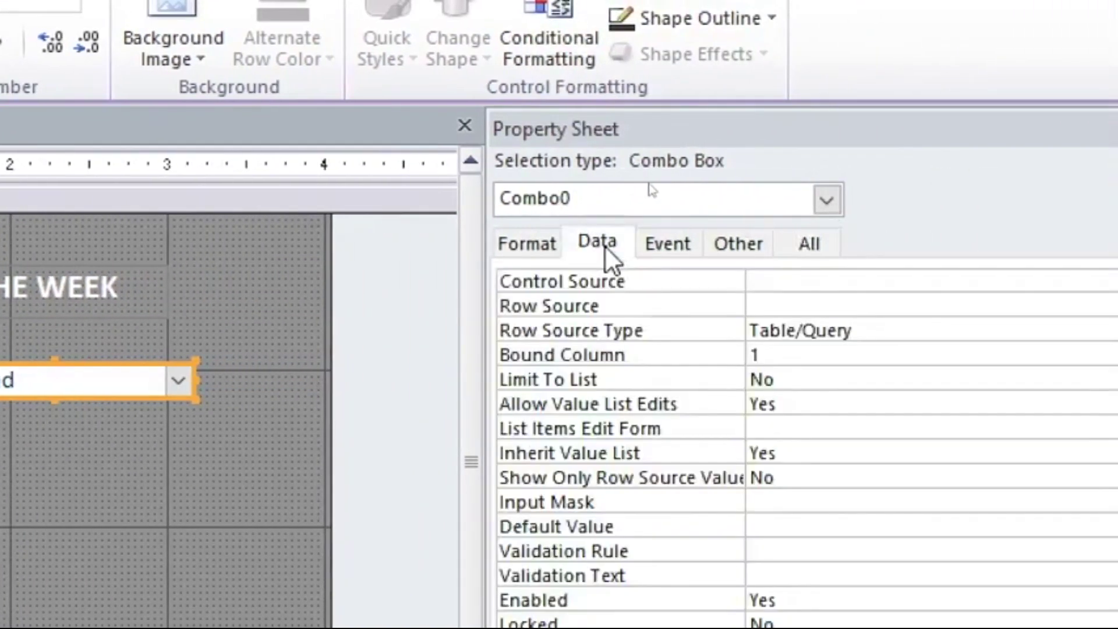
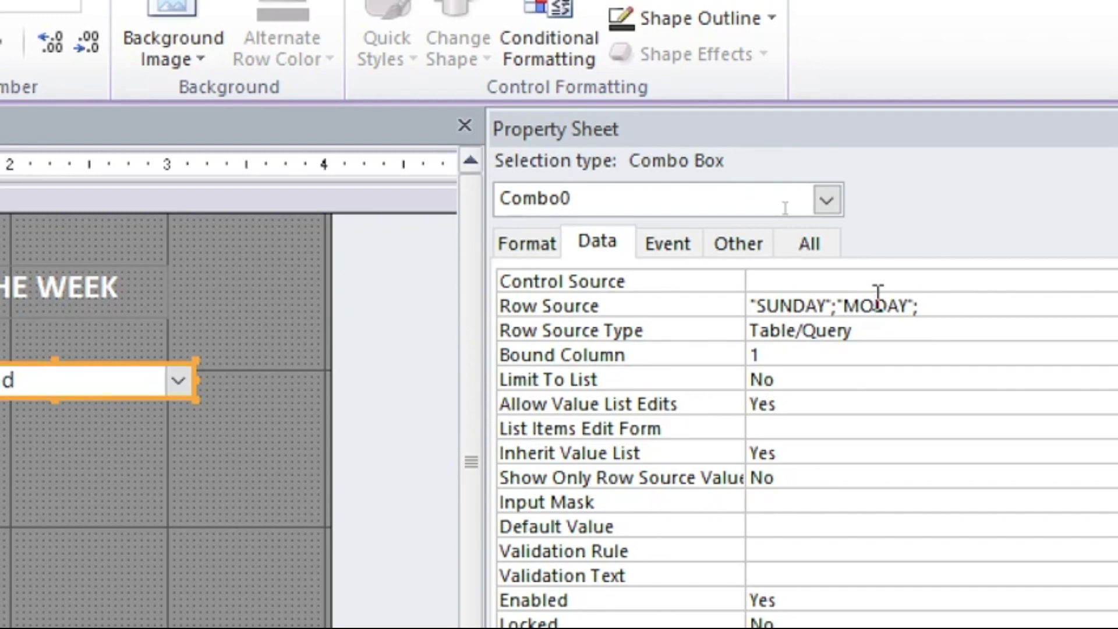
{"action": "type", "text": "N"}
{"action": "left_click", "coordinate": [967, 307]}
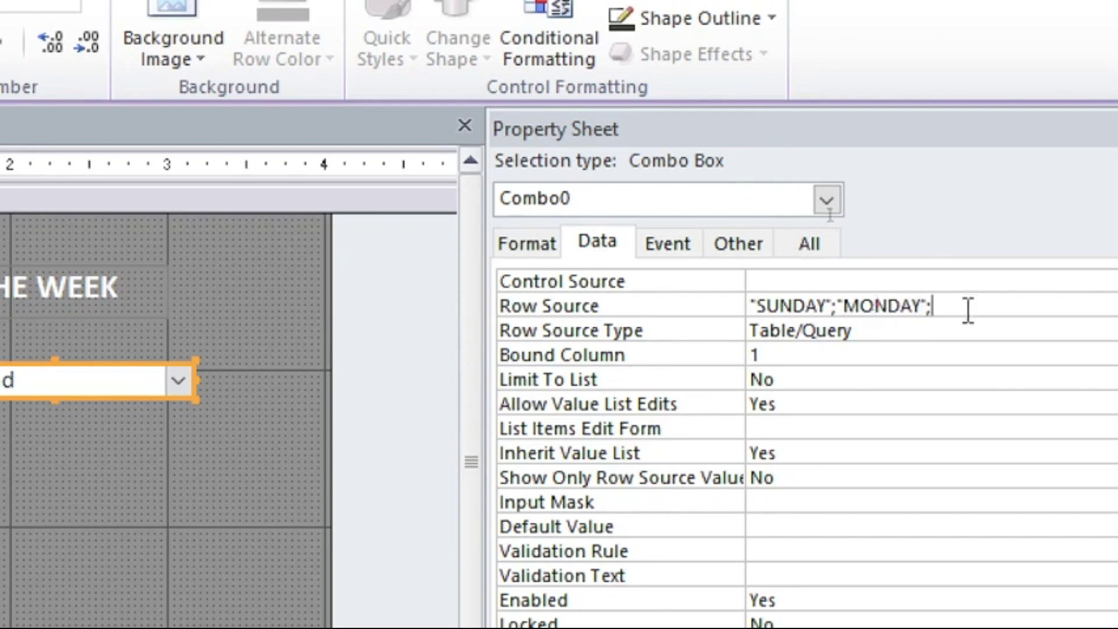
- Add "TUESDAY"; as the third entry of the combo box's Row Source
{"action": "type", "text": "\"SUNDAY\";"}
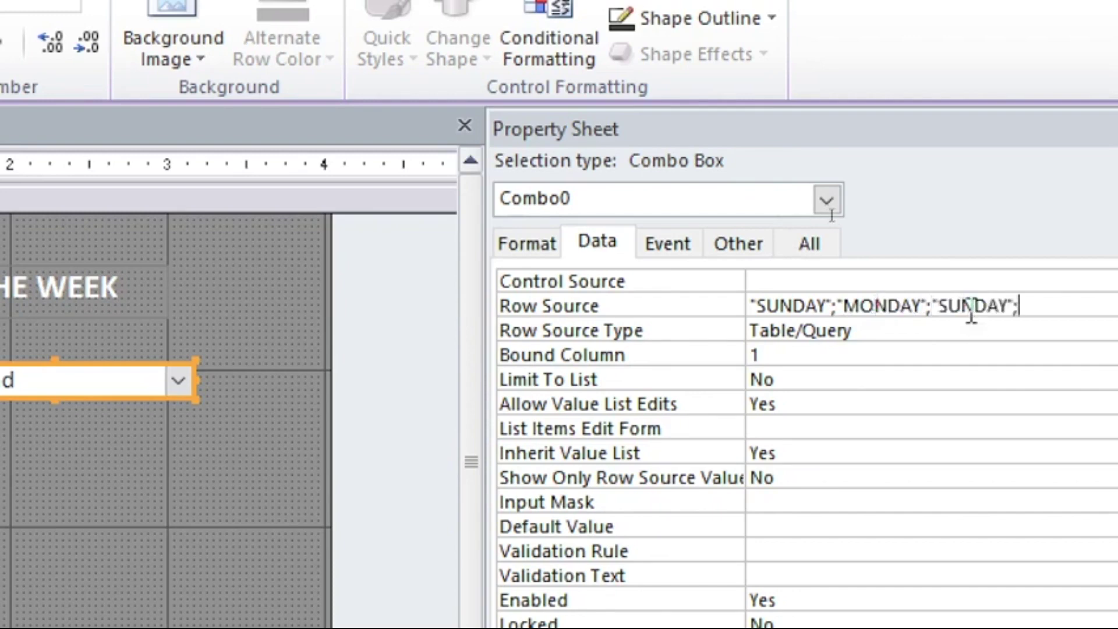
{"action": "left_click", "coordinate": [974, 307]}
{"action": "key", "text": "BackSpace"}
{"action": "key", "text": "BackSpace"}
{"action": "key", "text": "BackSpace"}
{"action": "type", "text": "TUE"}
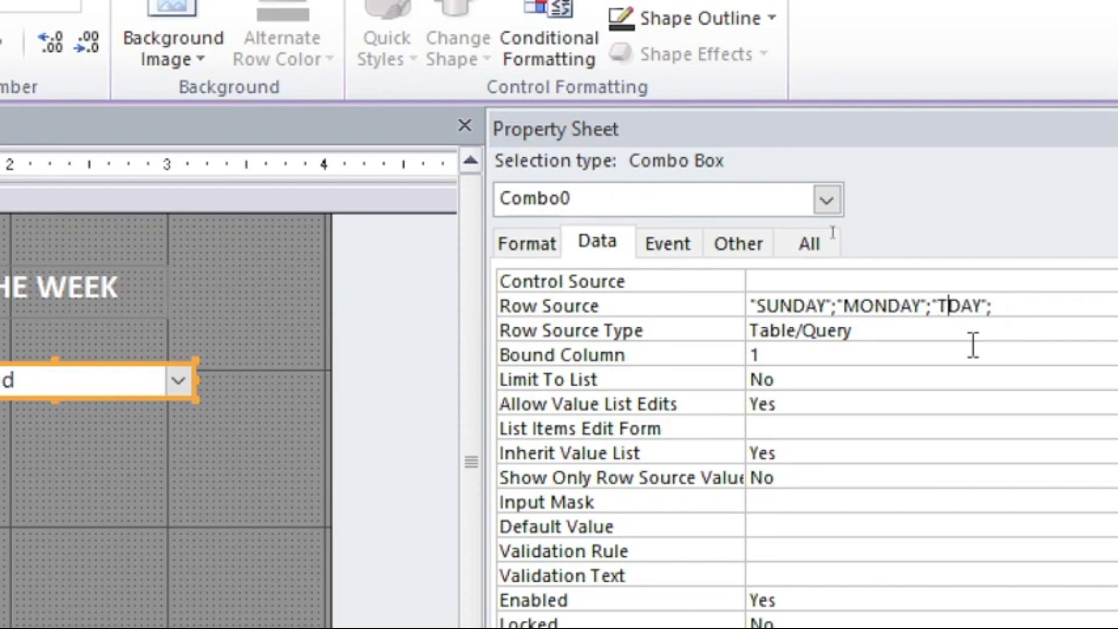
{"action": "type", "text": "S"}
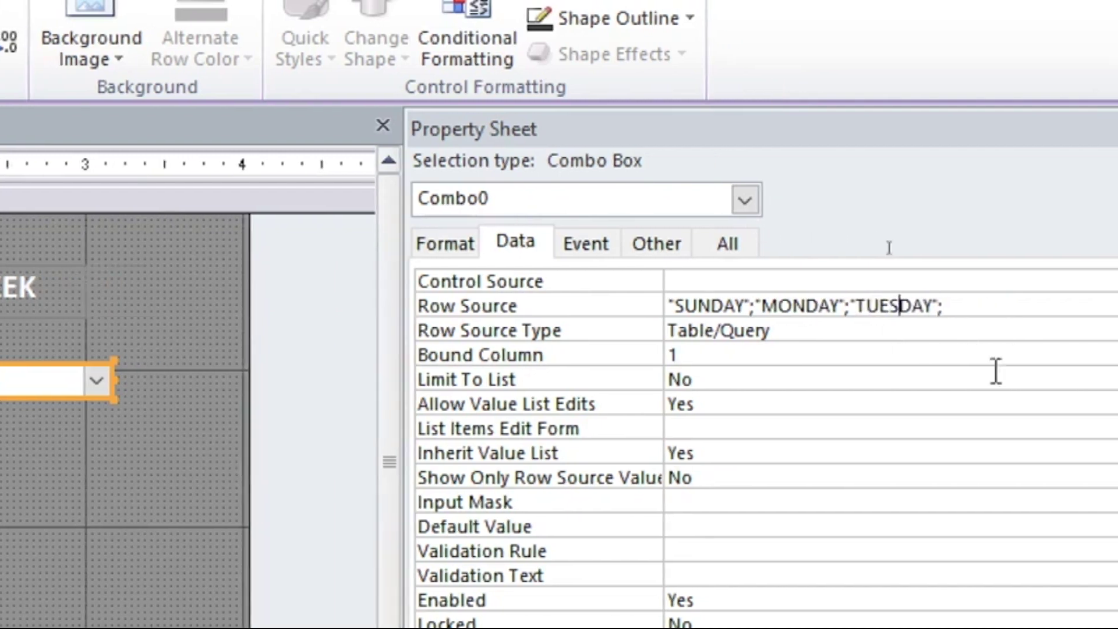
{"action": "key", "text": "Right"}
{"action": "key", "text": "Right"}
{"action": "key", "text": "Right"}
{"action": "key", "text": "Right"}
{"action": "key", "text": "Right"}
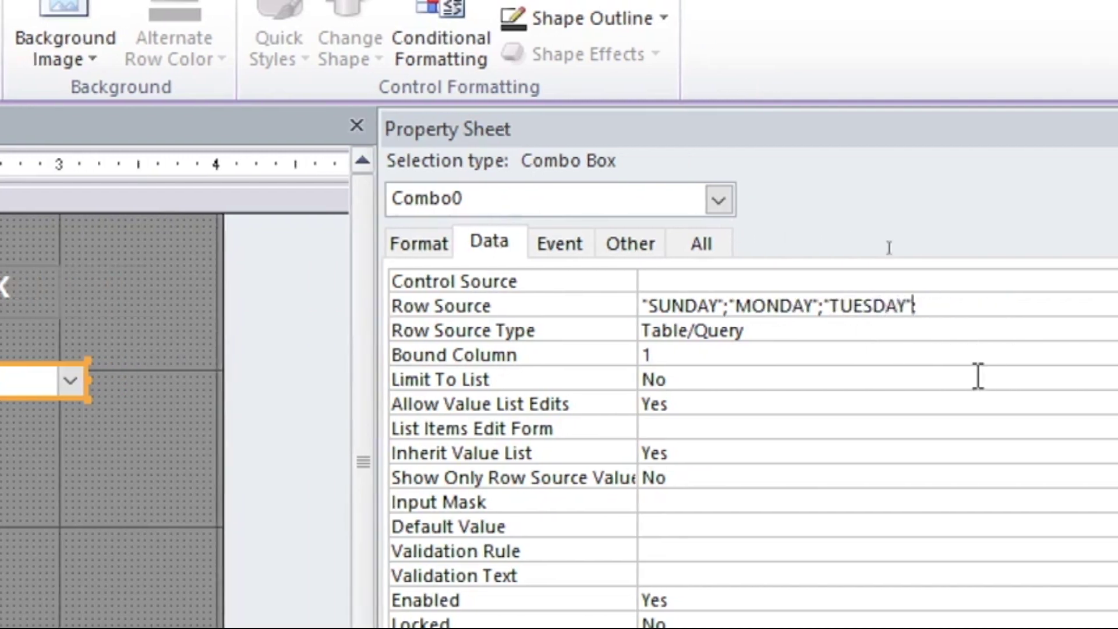
- Add "WEDSDAY"; as the fourth entry of the combo box's Row Source
{"action": "type", "text": "\"SUNDAY\";"}
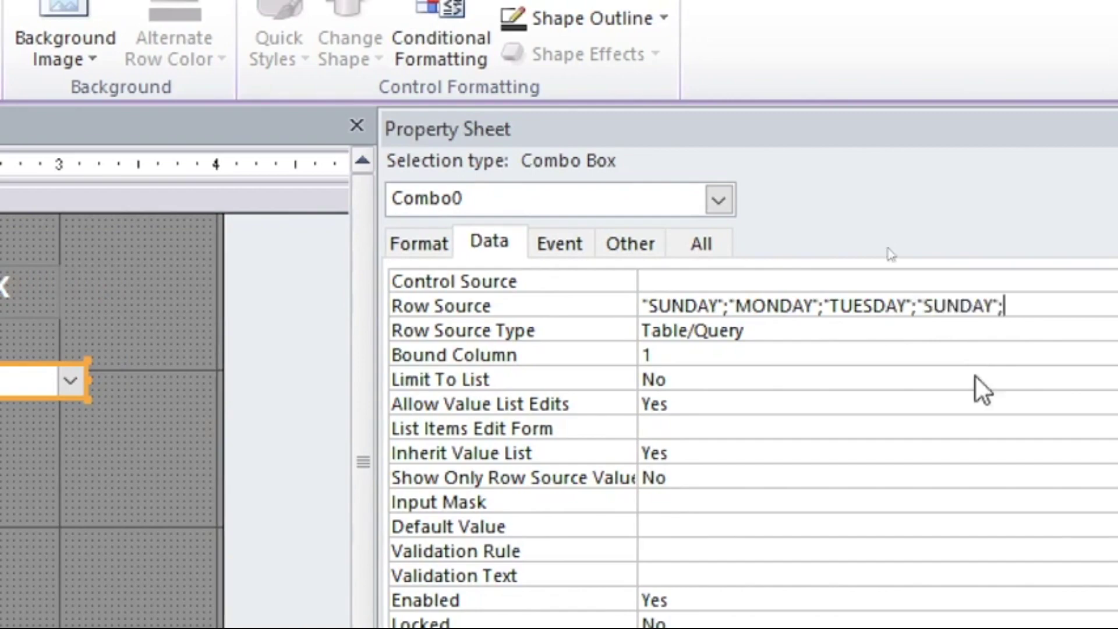
{"action": "key", "text": "Left"}
{"action": "key", "text": "Left"}
{"action": "key", "text": "Left"}
{"action": "key", "text": "Left"}
{"action": "key", "text": "Left"}
{"action": "key", "text": "Left"}
{"action": "key", "text": "BackSpace"}
{"action": "key", "text": "BackSpace"}
{"action": "key", "text": "BackSpace"}
{"action": "type", "text": "WEDS"}
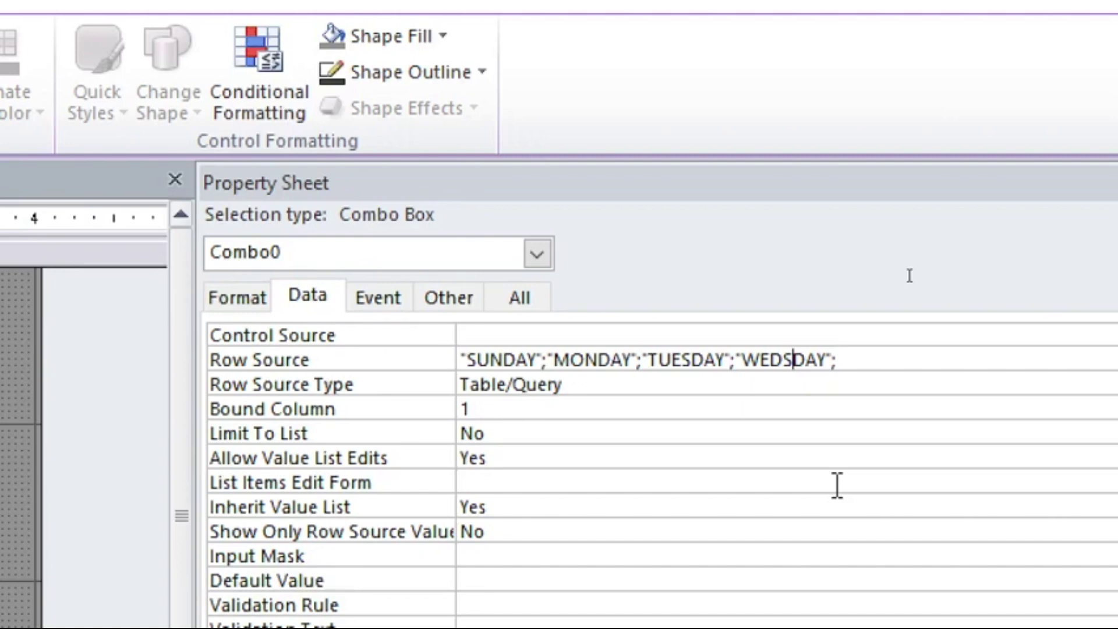
- Add "THURSDAY"; as the fifth entry of the combo box's Row Source
{"action": "left_click", "coordinate": [872, 359]}
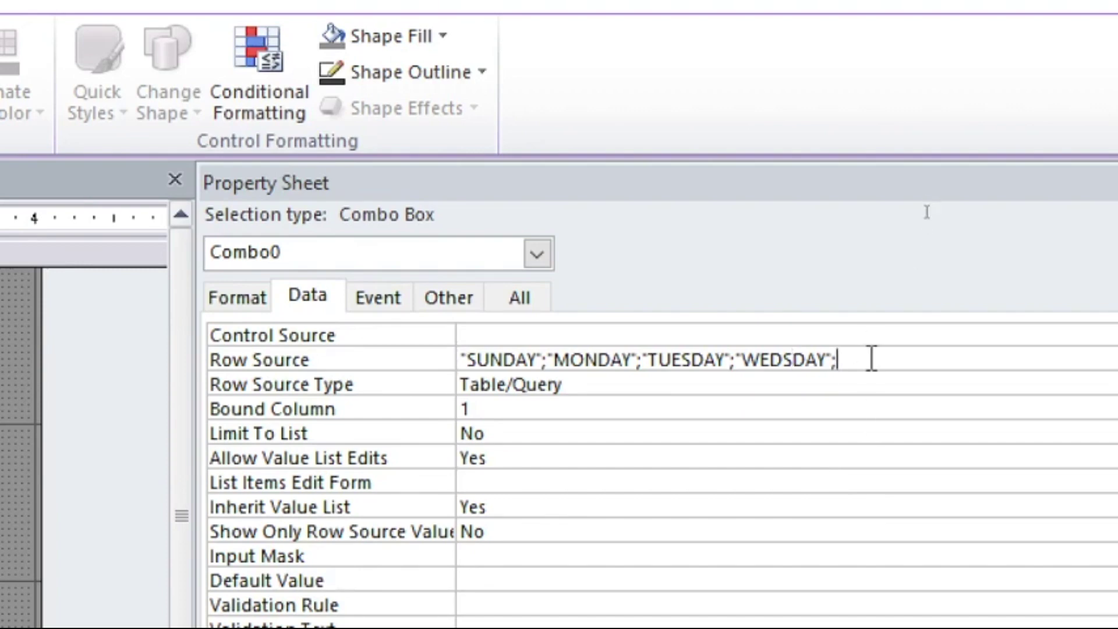
{"action": "type", "text": "\"SUNDAY\";"}
{"action": "key", "text": "Left"}
{"action": "key", "text": "Left"}
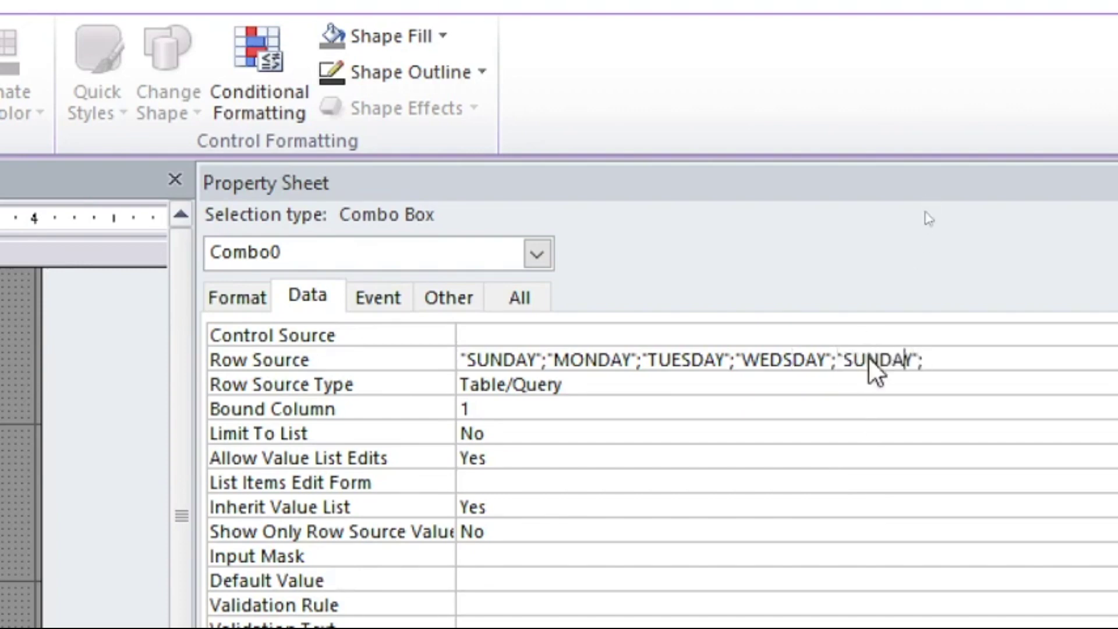
{"action": "key", "text": "Left"}
{"action": "key", "text": "Left"}
{"action": "key", "text": "Left"}
{"action": "key", "text": "BackSpace"}
{"action": "key", "text": "BackSpace"}
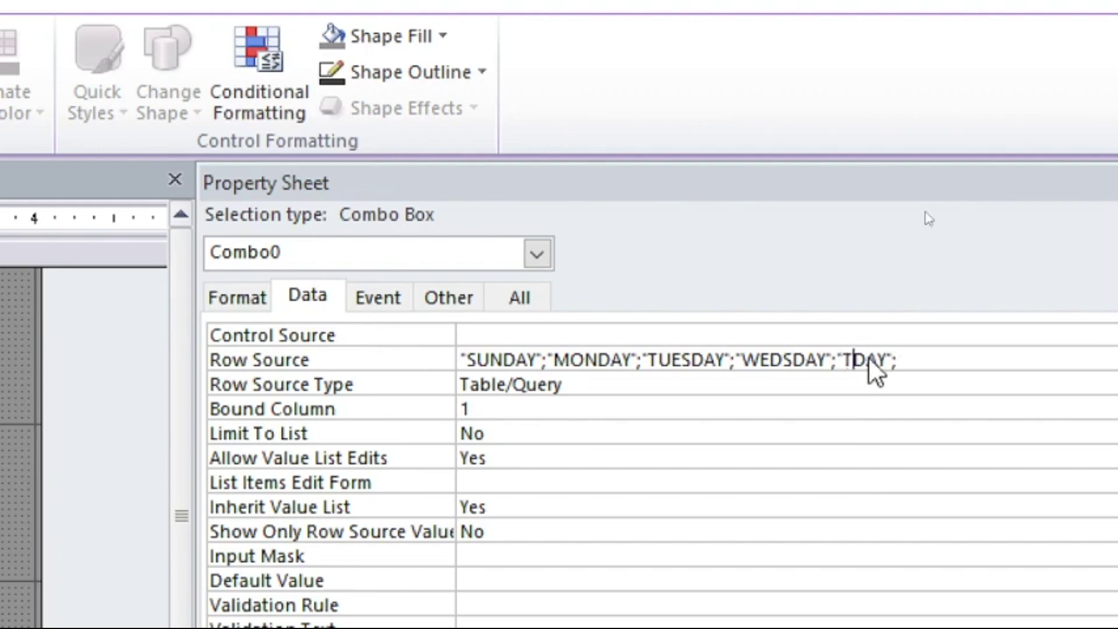
{"action": "type", "text": "TURS"}
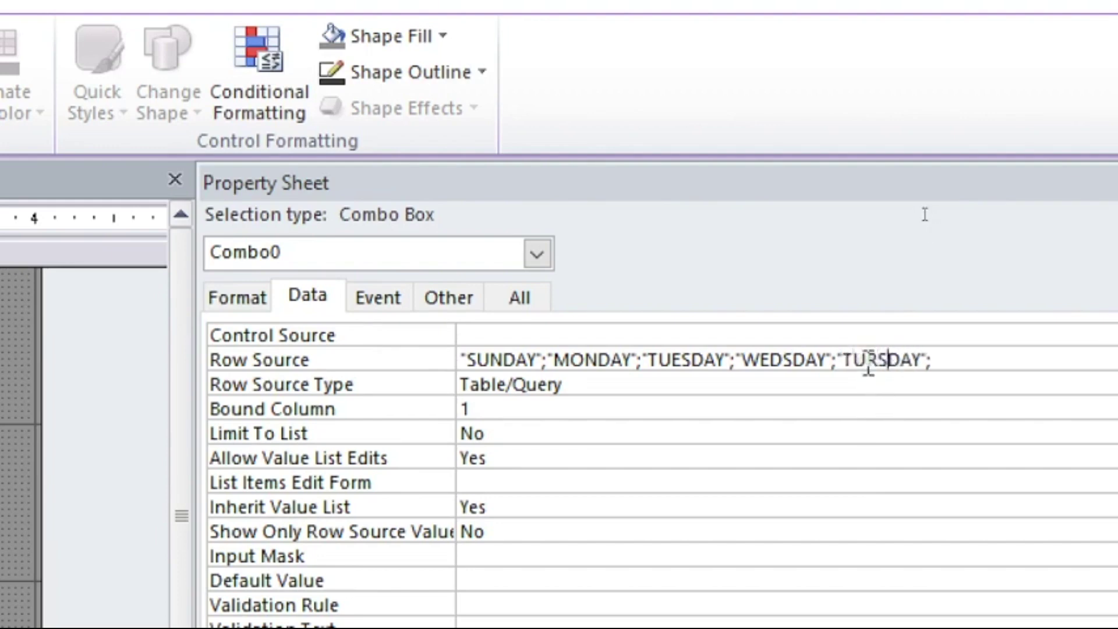
{"action": "left_click", "coordinate": [868, 361]}
{"action": "key", "text": "BackSpace"}
{"action": "type", "text": "HU"}
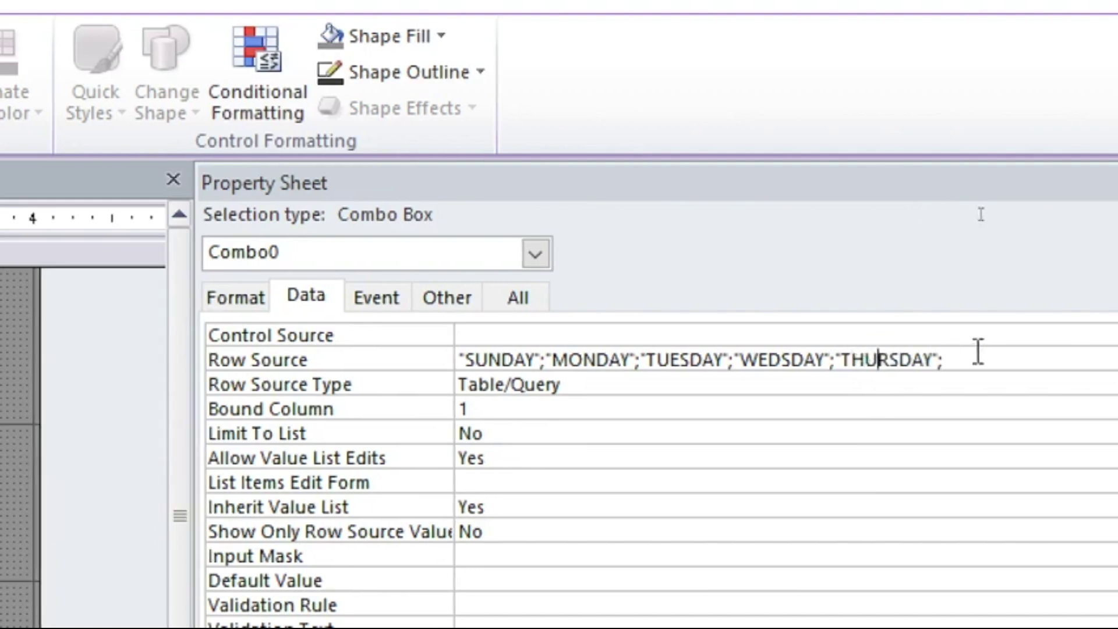
- Add "FRIDAY"; as the sixth entry of the combo box's Row Source
{"action": "left_click", "coordinate": [979, 361]}
{"action": "type", "text": "\"SUNDAY\";"}
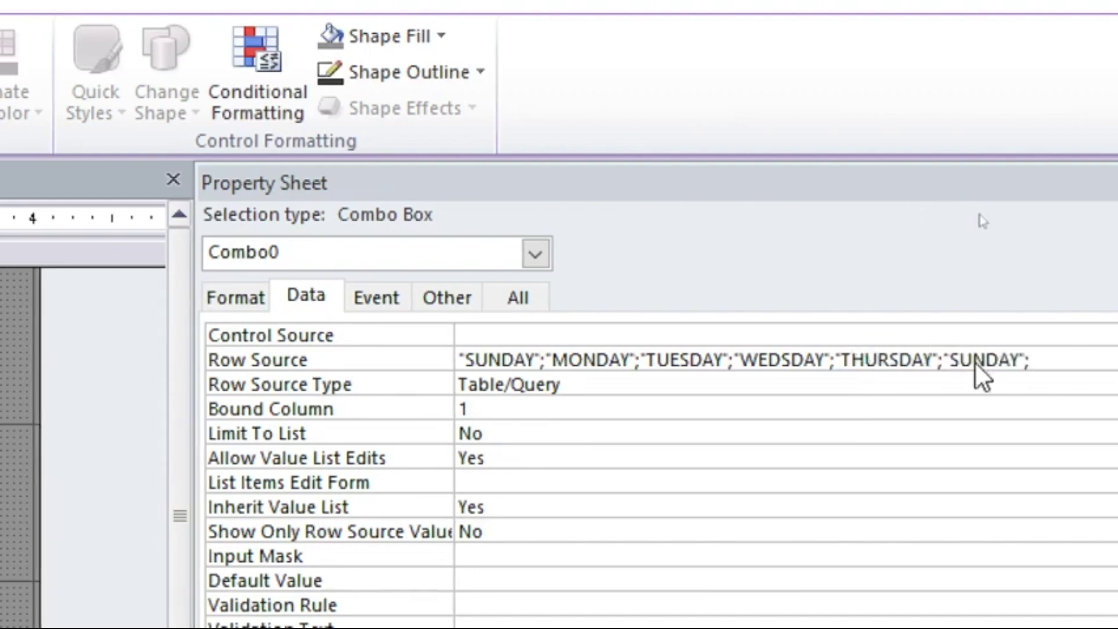
{"action": "key", "text": "Left"}
{"action": "key", "text": "Left"}
{"action": "key", "text": "Left"}
{"action": "key", "text": "Left"}
{"action": "key", "text": "Left"}
{"action": "key", "text": "Left"}
{"action": "key", "text": "Delete"}
{"action": "key", "text": "BackSpace"}
{"action": "key", "text": "BackSpace"}
{"action": "type", "text": "FRI"}
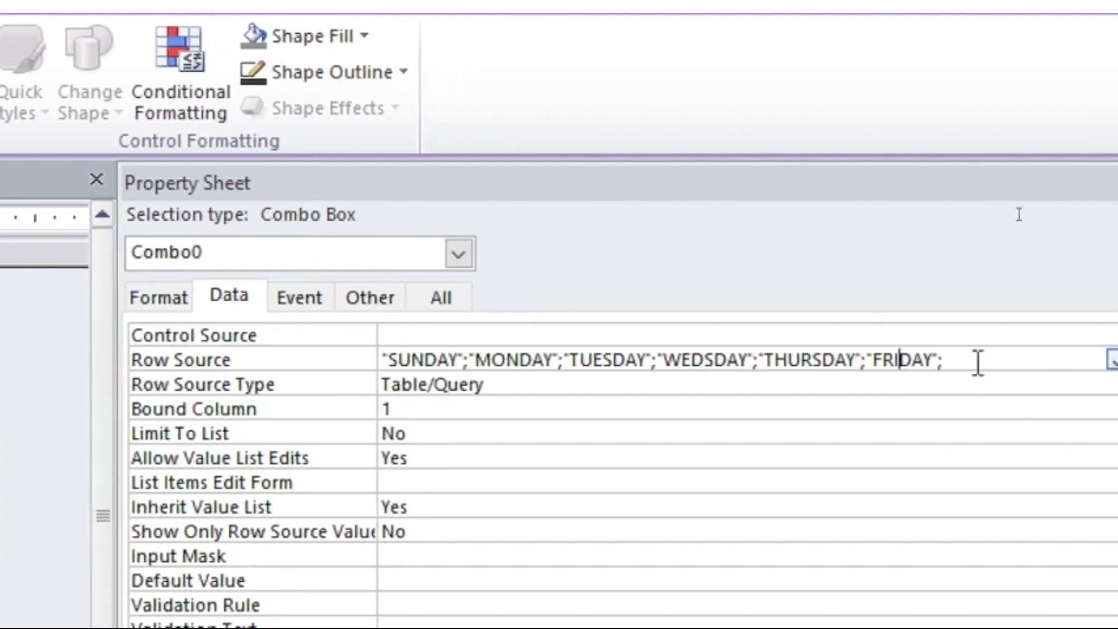
- Add "SATURDAY"; as the seventh entry of the combo box's Row Source
{"action": "left_click", "coordinate": [1055, 362]}
{"action": "type", "text": "\"SUNDAY\";"}
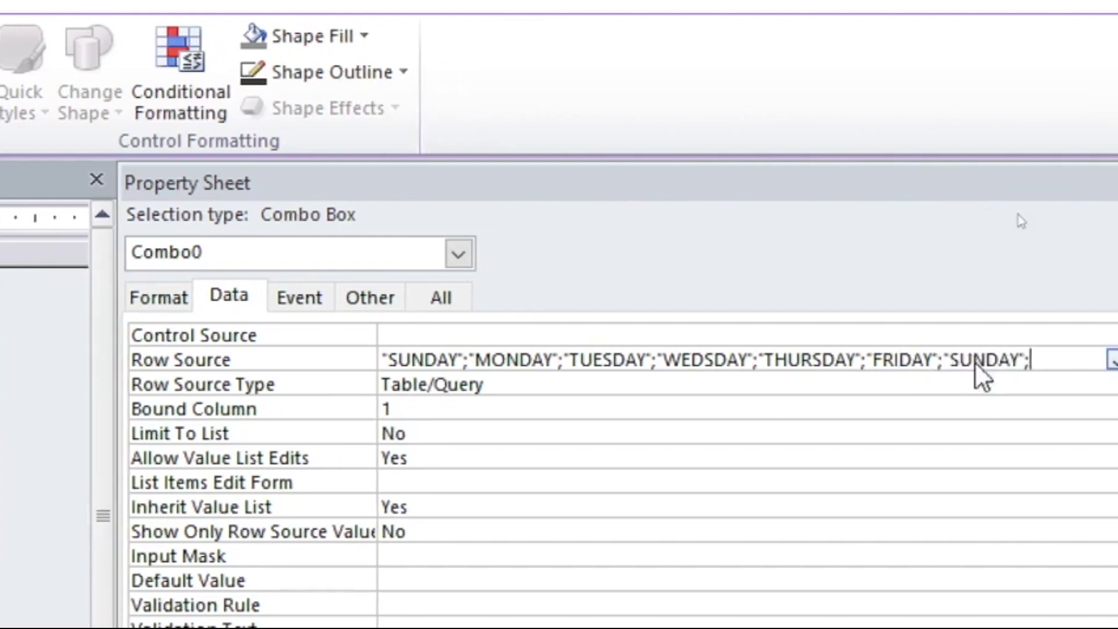
{"action": "left_click", "coordinate": [988, 376]}
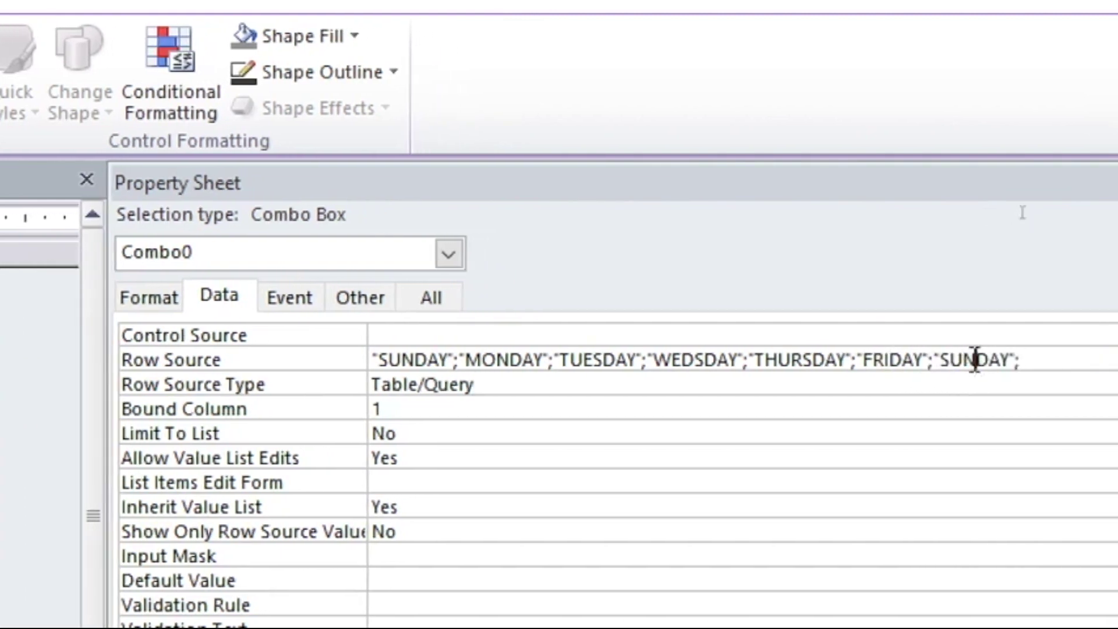
{"action": "left_click", "coordinate": [973, 360]}
{"action": "key", "text": "BackSpace"}
{"action": "key", "text": "BackSpace"}
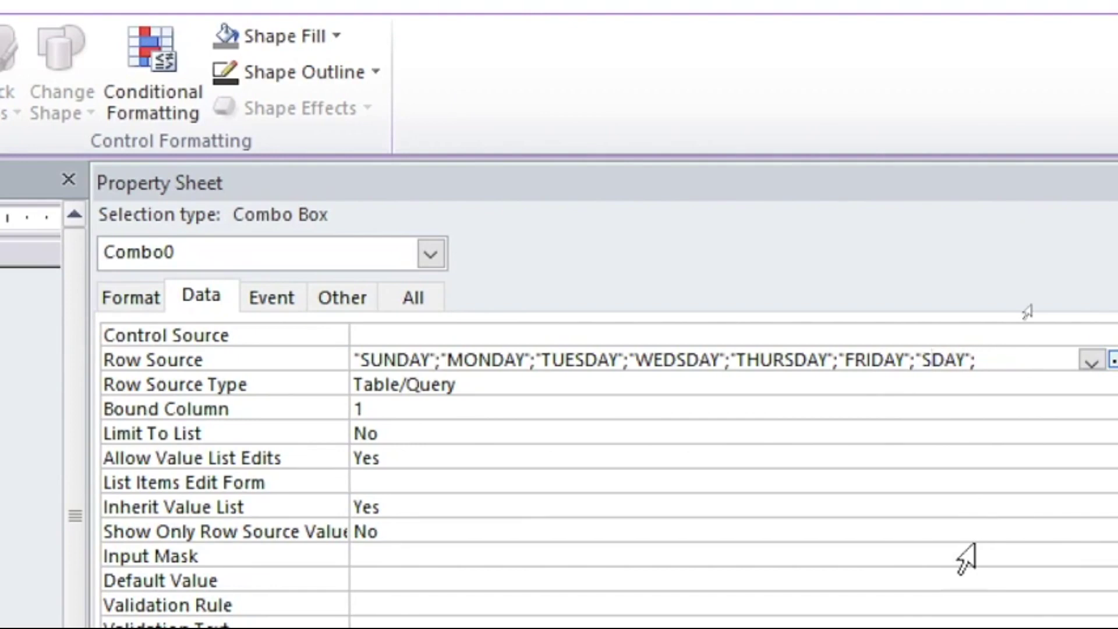
{"action": "type", "text": "TU"}
{"action": "key", "text": "BackSpace"}
{"action": "key", "text": "BackSpace"}
{"action": "type", "text": "AT"}
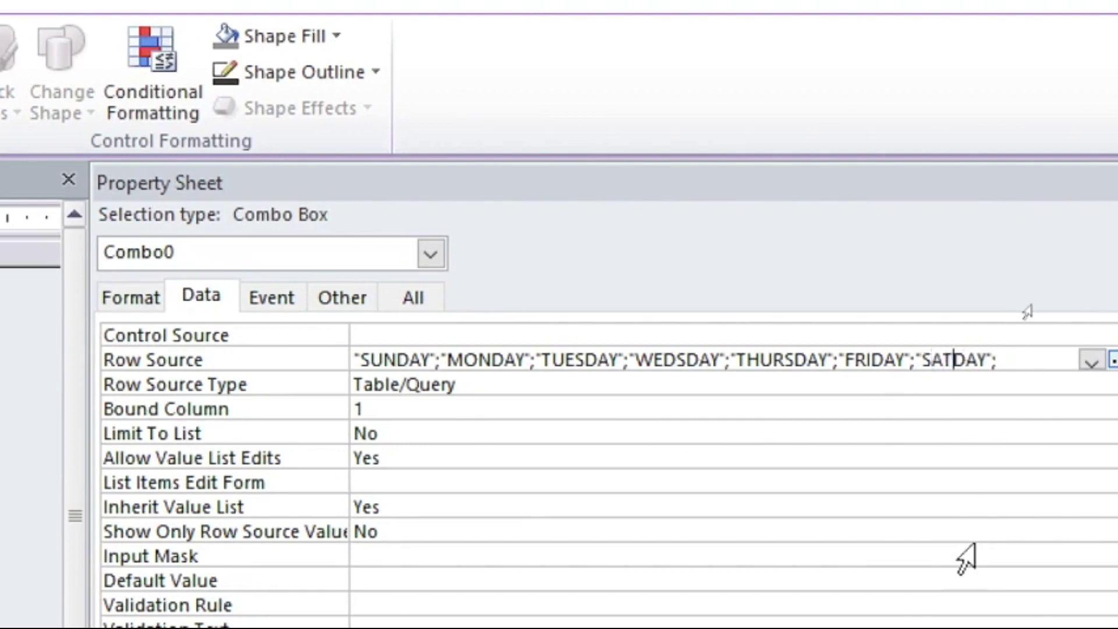
{"action": "type", "text": "UR"}
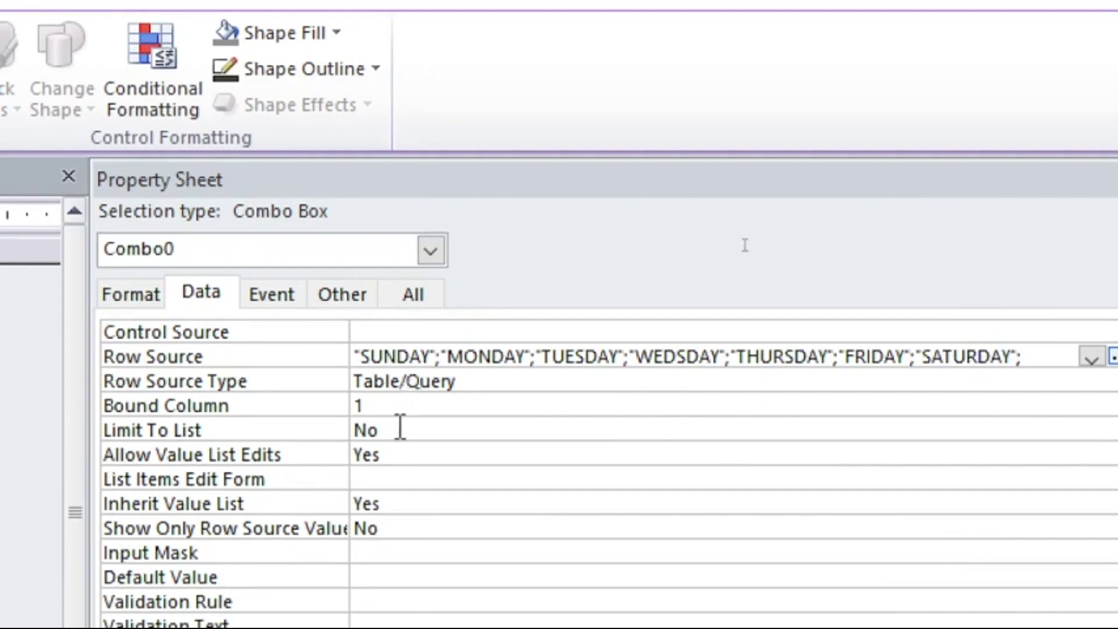
- Set the combo box's Row Source Type to Value List
{"action": "left_click", "coordinate": [475, 384]}
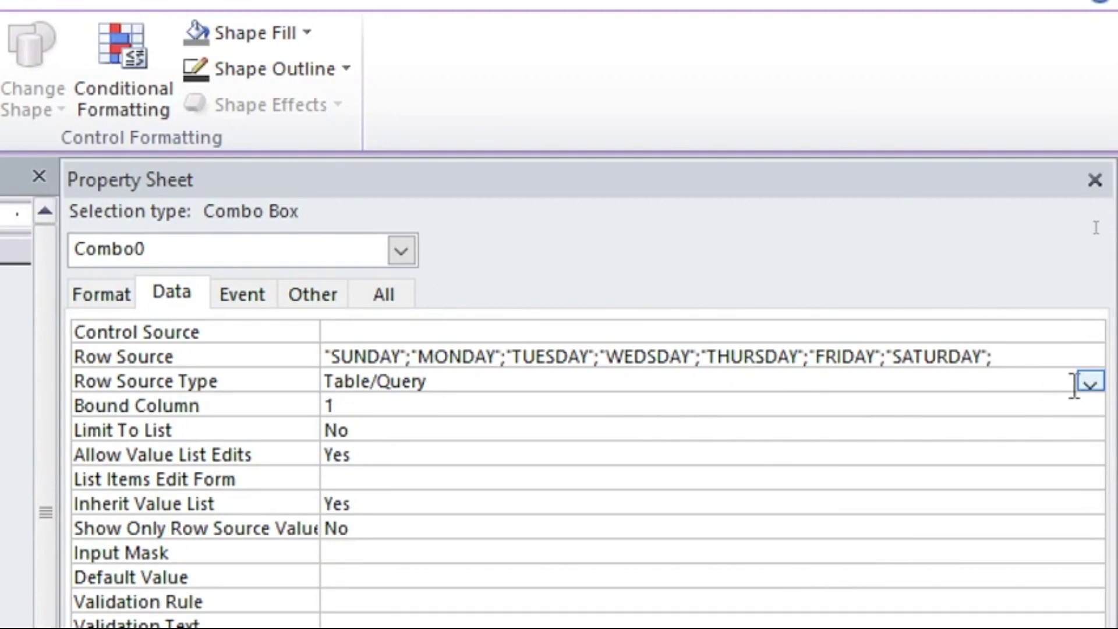
{"action": "left_click", "coordinate": [1090, 384]}
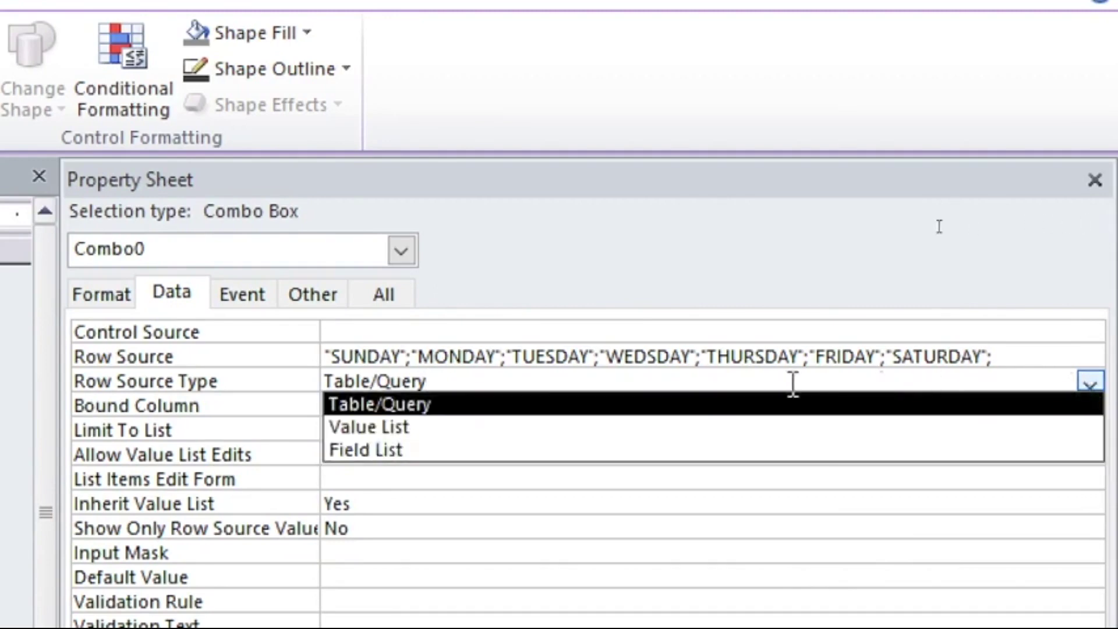
{"action": "left_click", "coordinate": [374, 429]}
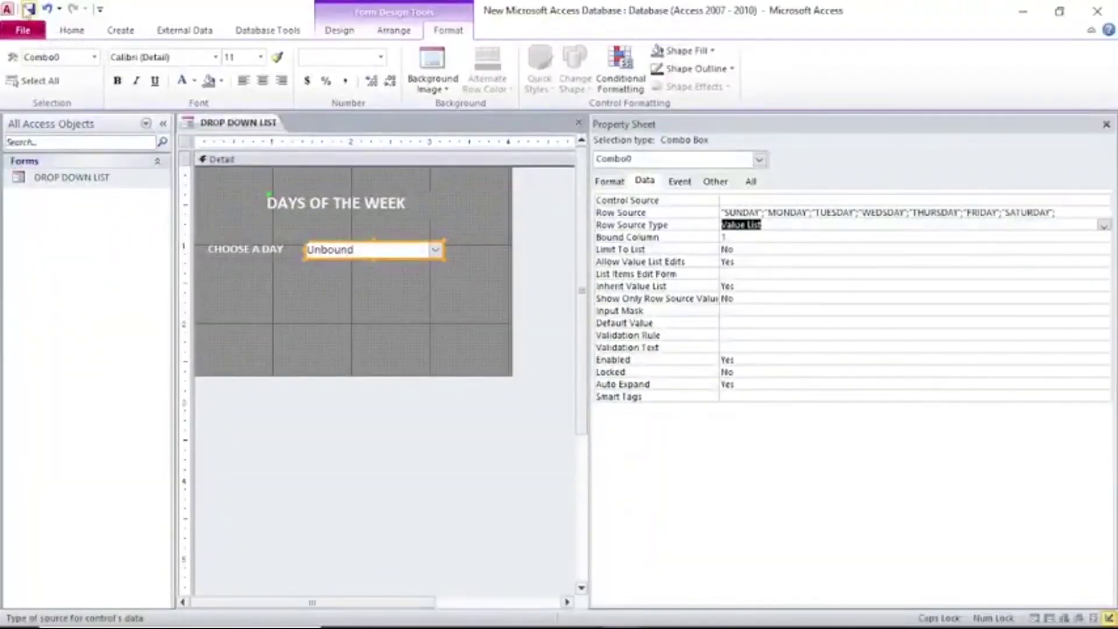
- Show the form in Form View and test the CHOOSE A DAY list by selecting SUNDAY
{"action": "left_click", "coordinate": [69, 30]}
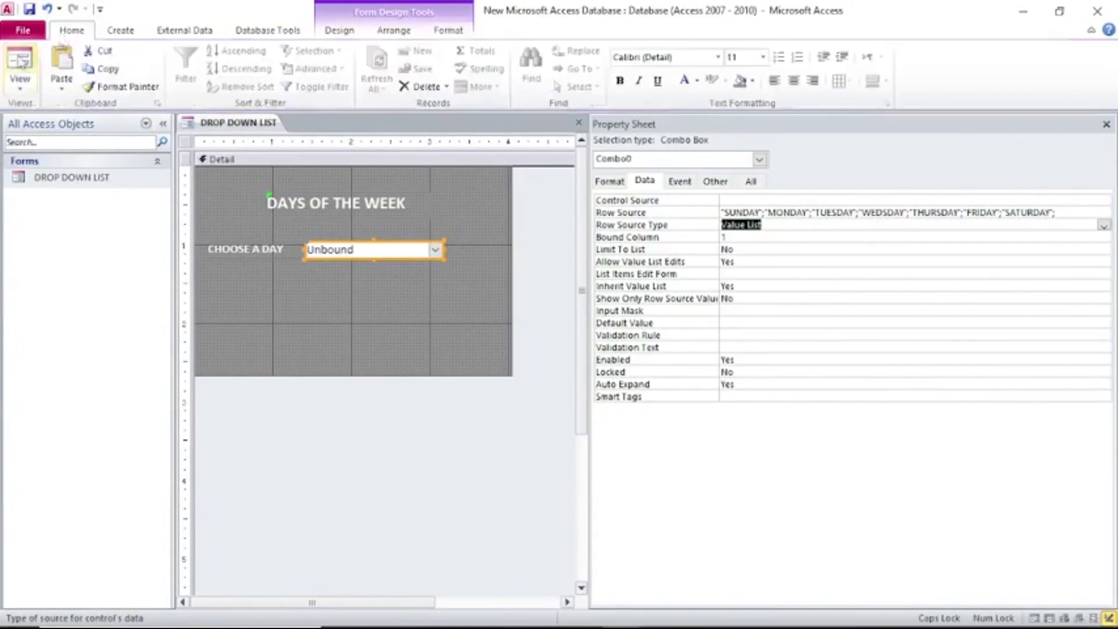
{"action": "left_click", "coordinate": [15, 58]}
{"action": "left_click", "coordinate": [440, 243]}
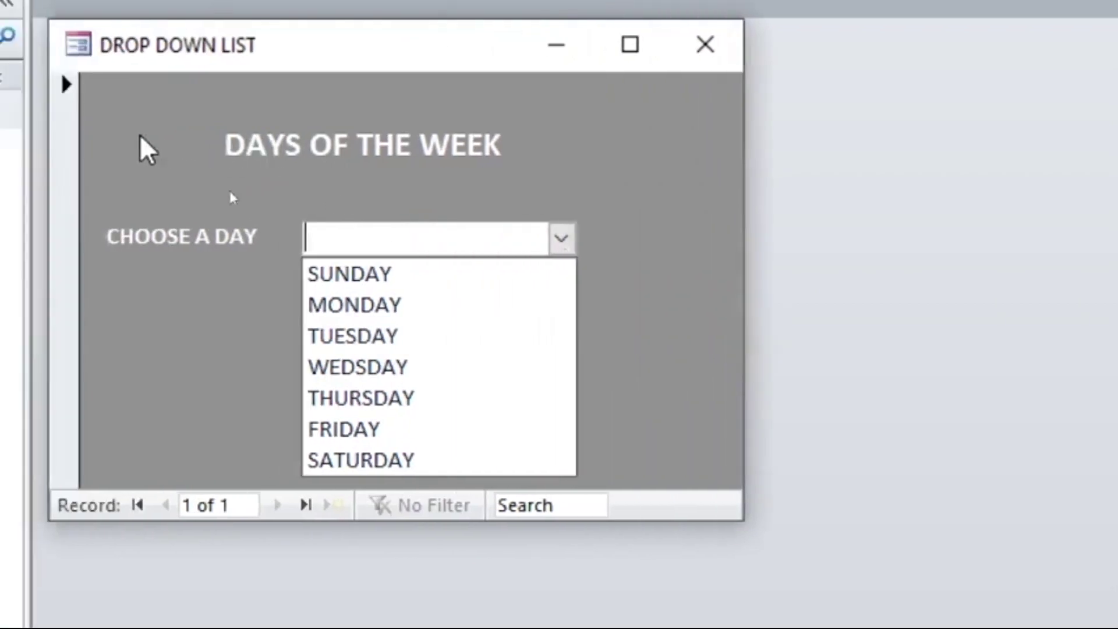
{"action": "left_click", "coordinate": [449, 276]}
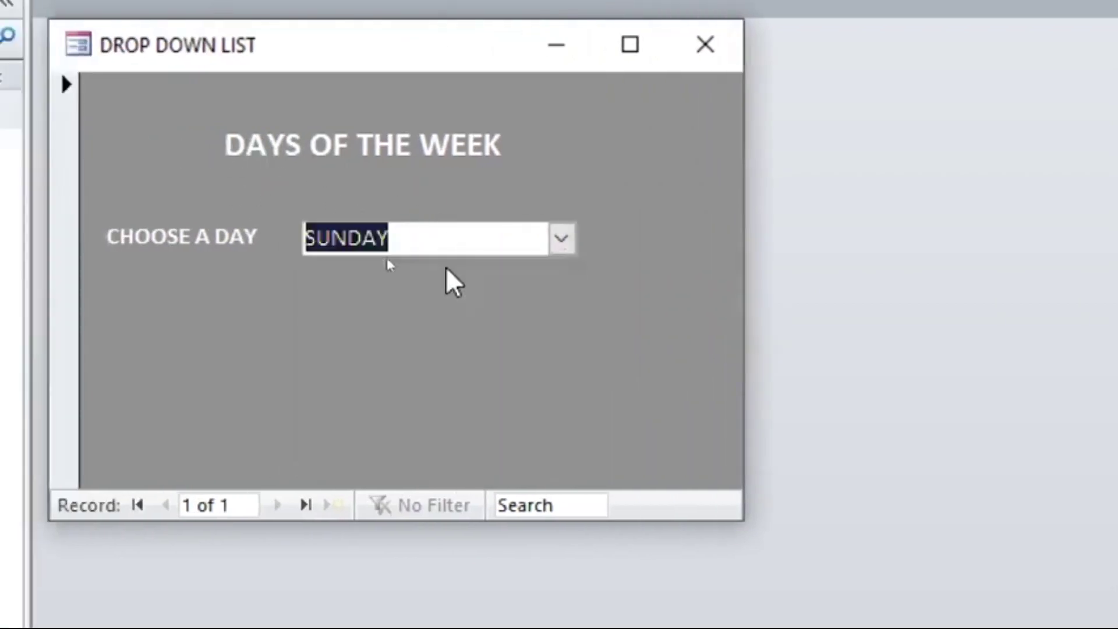
{"action": "left_click", "coordinate": [563, 240]}
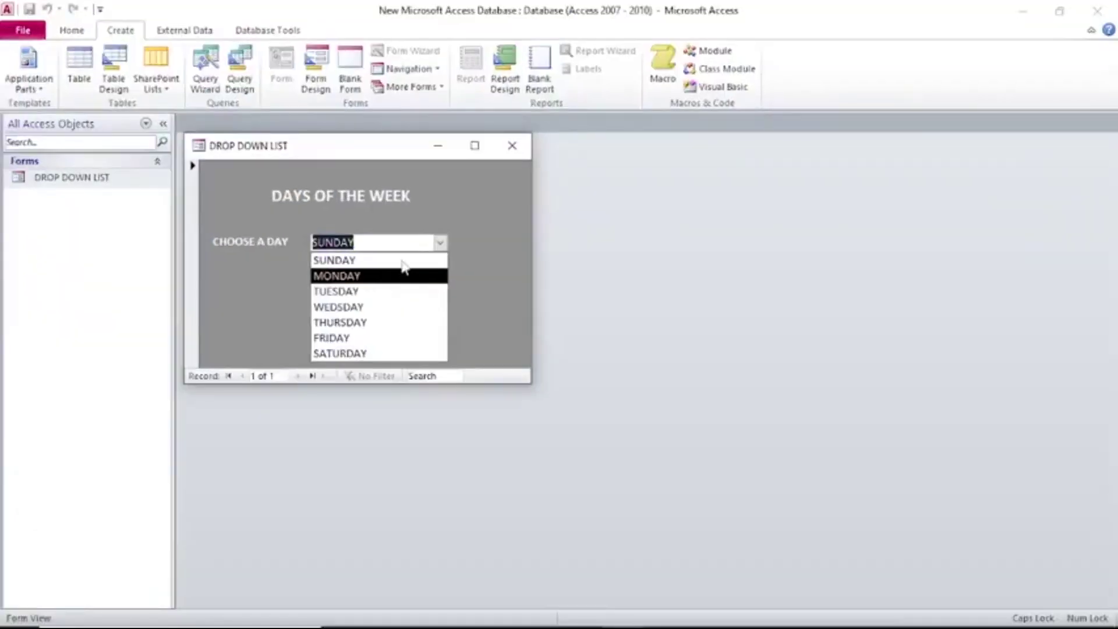
{"action": "left_click", "coordinate": [650, 214]}
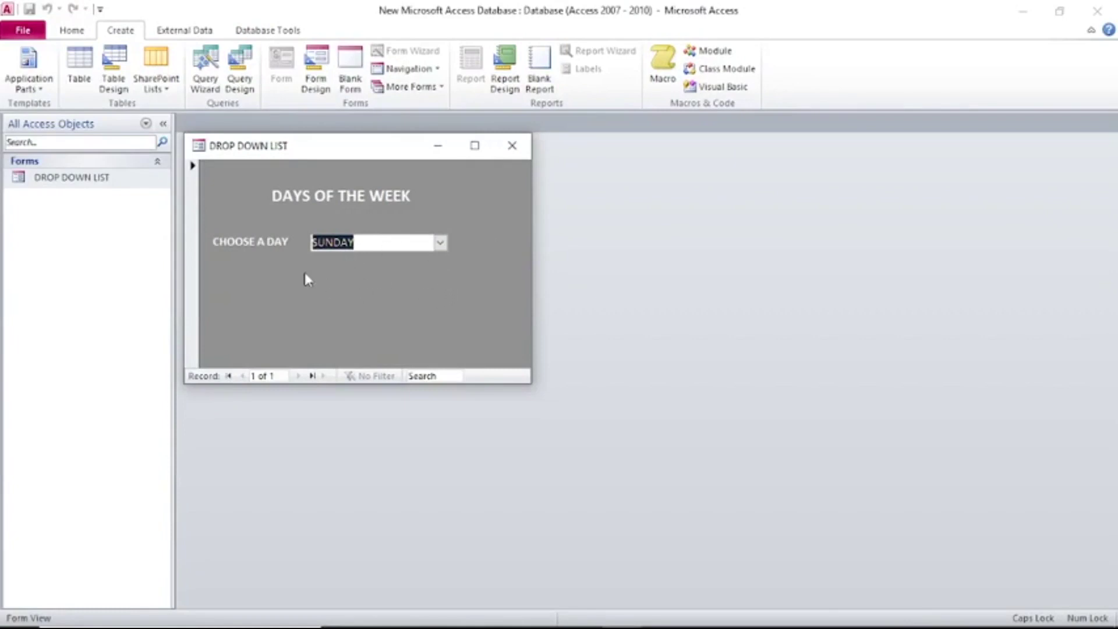
- Reposition the pop-up form window and return the form to Design View
{"action": "left_click_drag", "start_coordinate": [294, 159], "coordinate": [361, 177]}
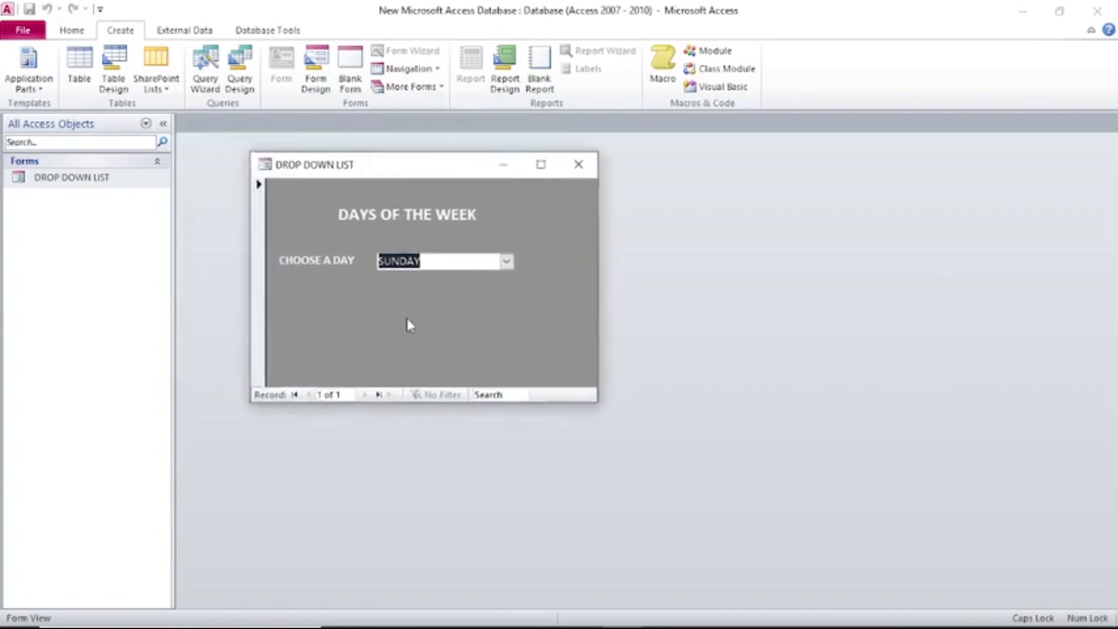
{"action": "right_click", "coordinate": [310, 250]}
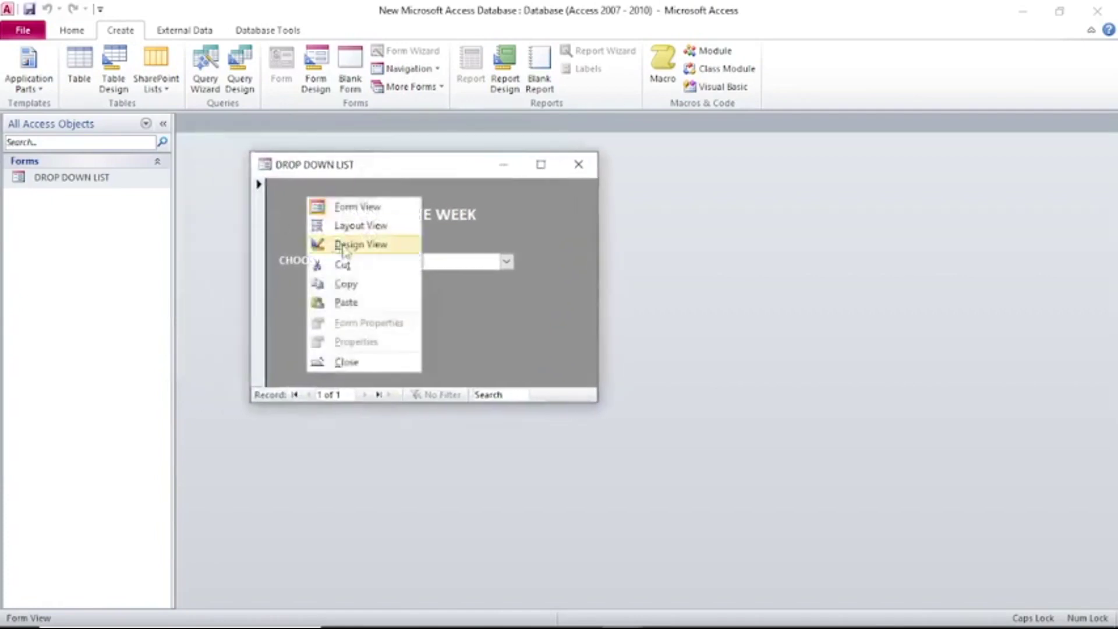
{"action": "left_click", "coordinate": [343, 244]}
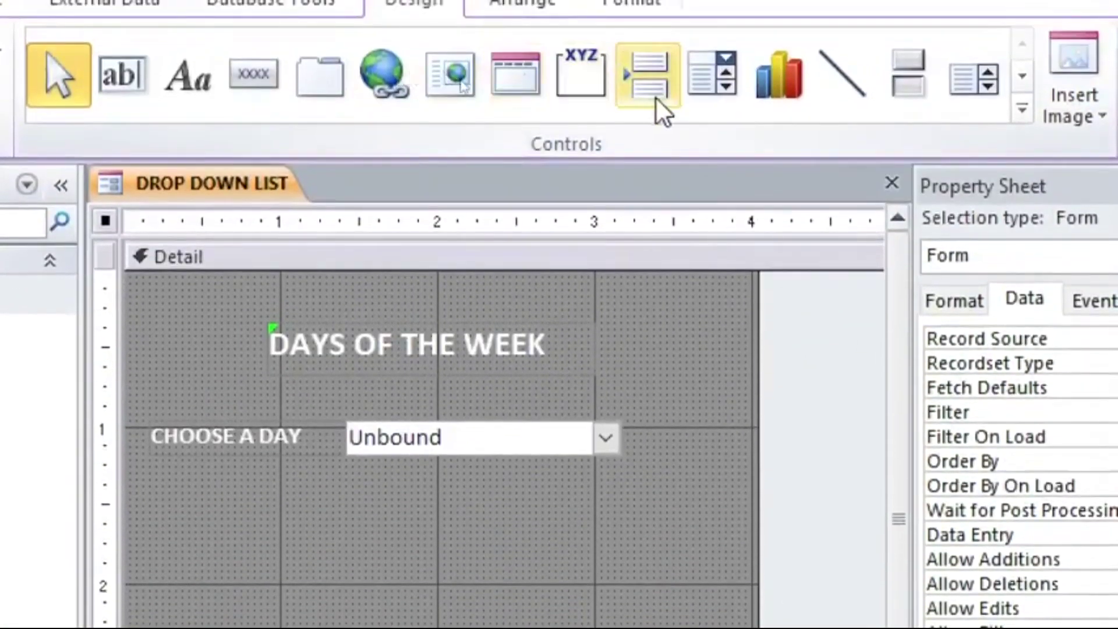
- Draw a second combo box below the CHOOSE A DAY one, about as wide, and choose to type in its values in the wizard
{"action": "left_click", "coordinate": [717, 70]}
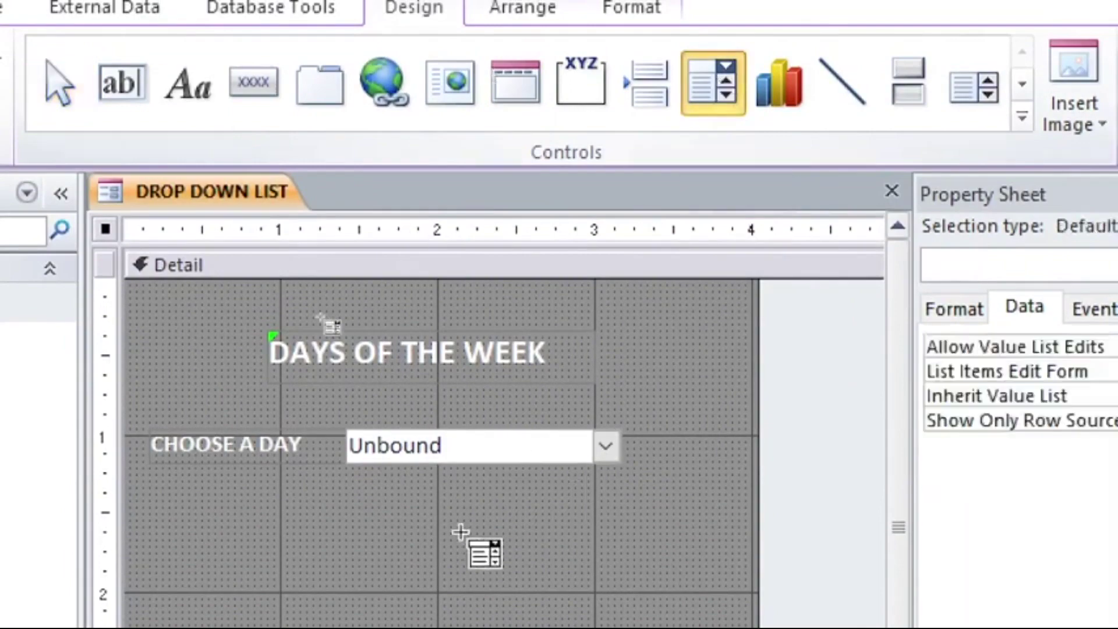
{"action": "left_click_drag", "start_coordinate": [353, 488], "coordinate": [386, 522]}
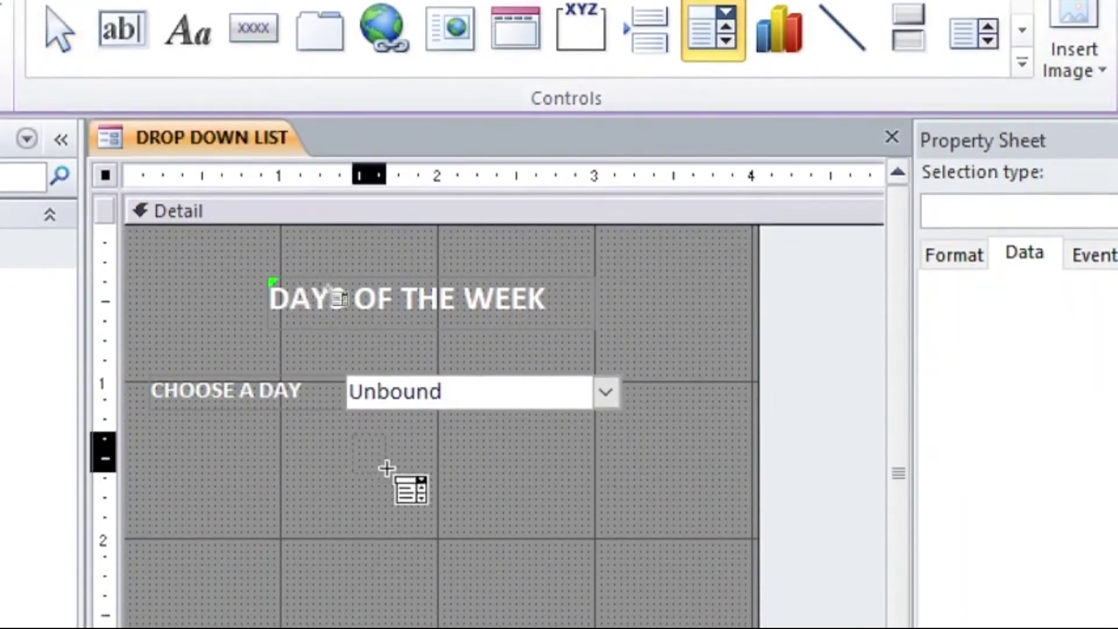
{"action": "left_click_drag", "start_coordinate": [387, 468], "coordinate": [622, 468]}
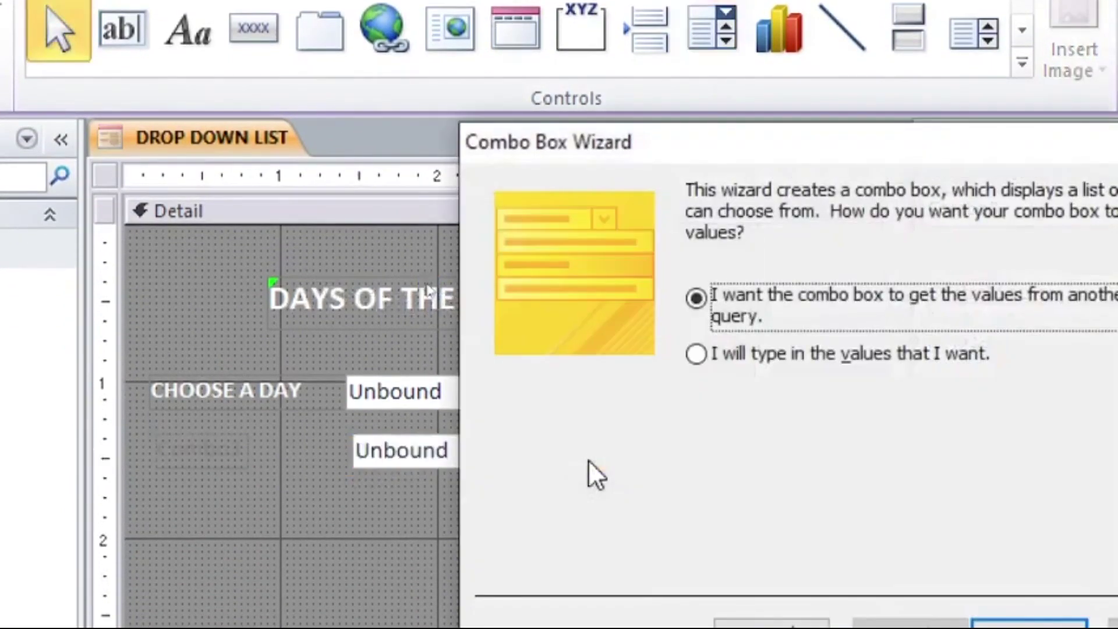
{"action": "left_click_drag", "start_coordinate": [933, 133], "coordinate": [683, 80]}
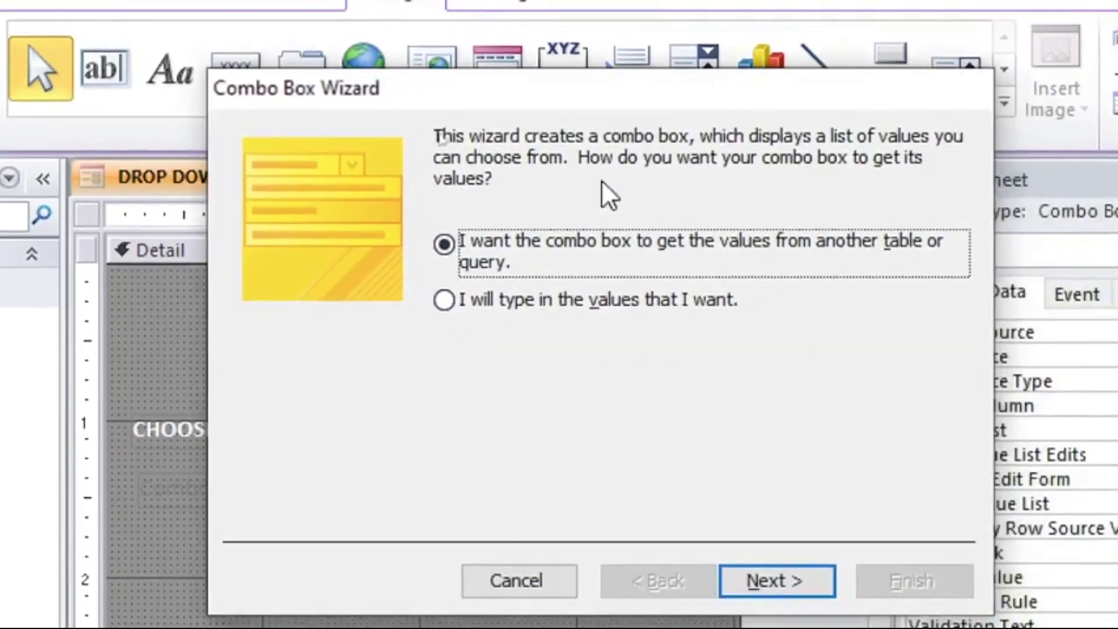
{"action": "left_click", "coordinate": [449, 306]}
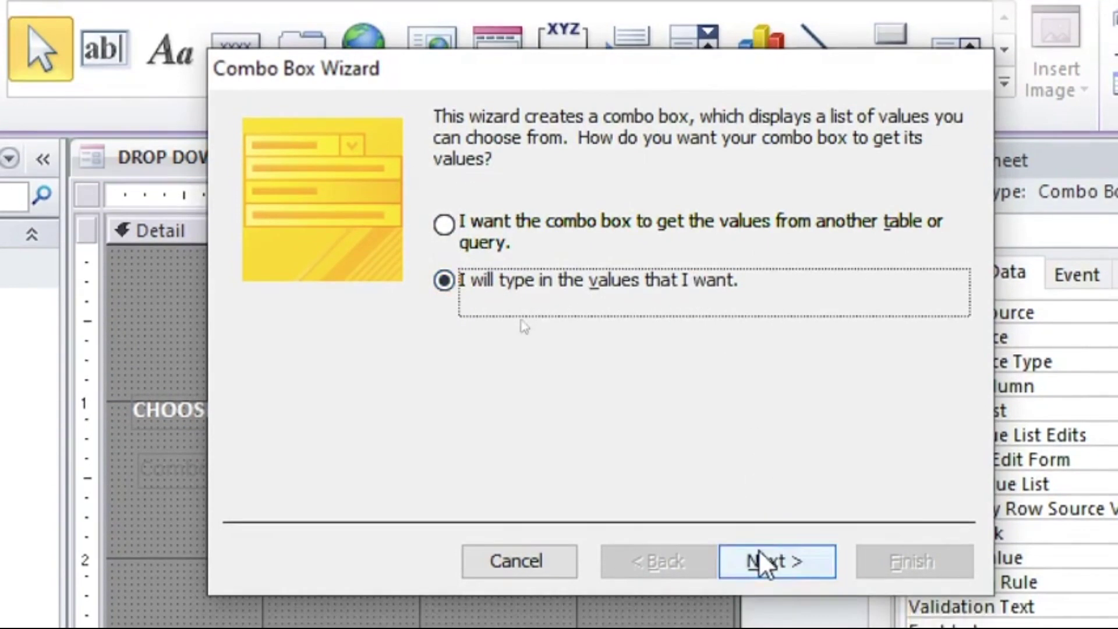
{"action": "left_click", "coordinate": [760, 570]}
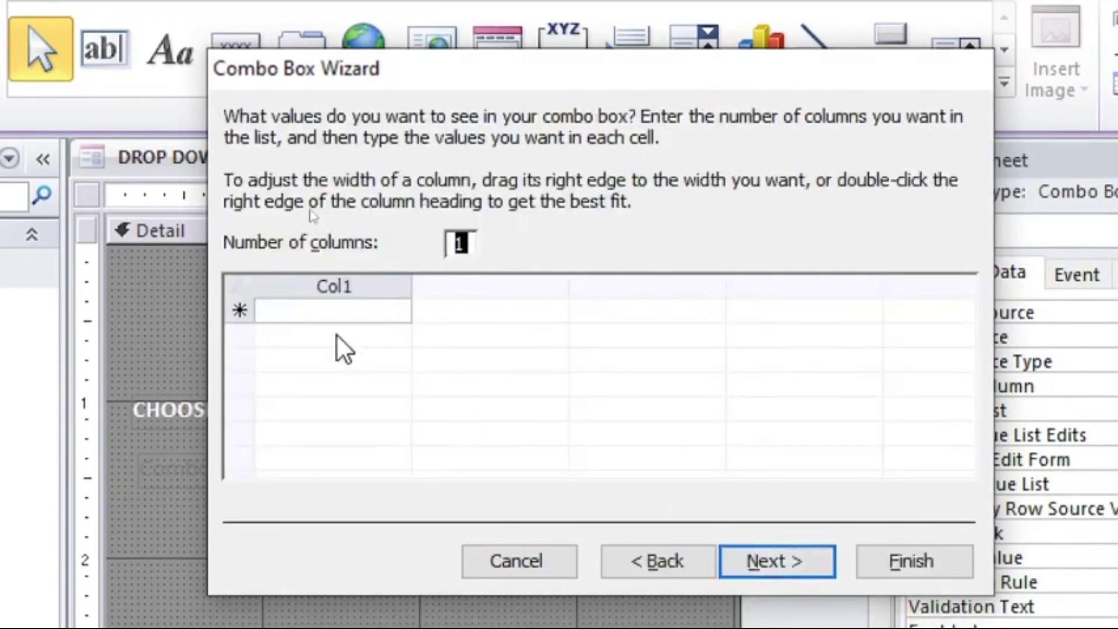
- Enter IMPREZZA as the first value of the new combo box's single column
{"action": "left_click", "coordinate": [342, 312]}
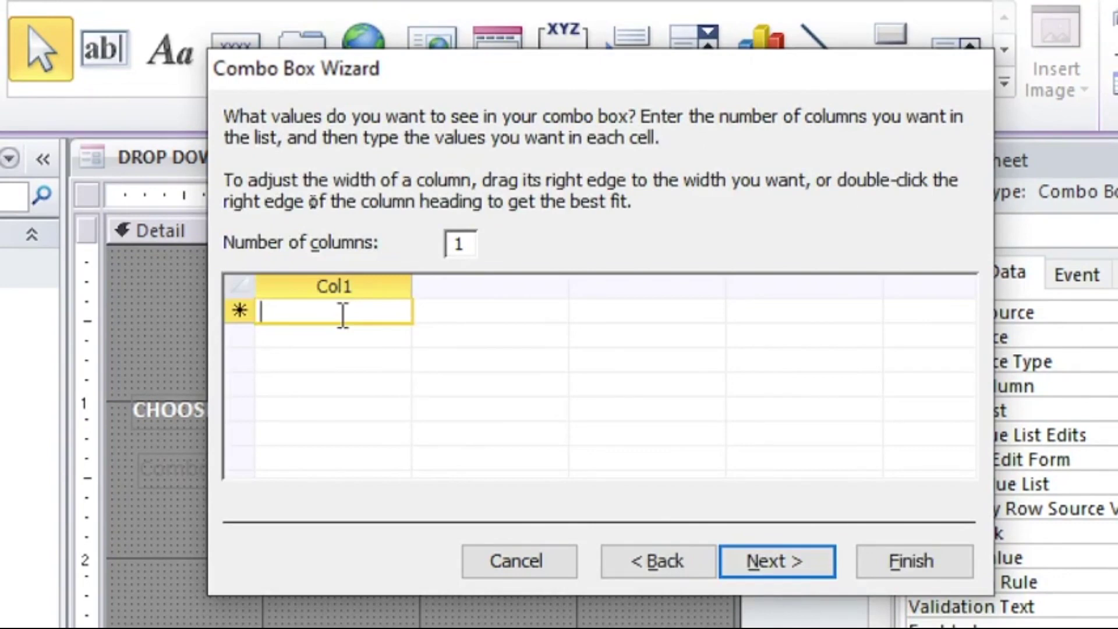
{"action": "type", "text": "IM"}
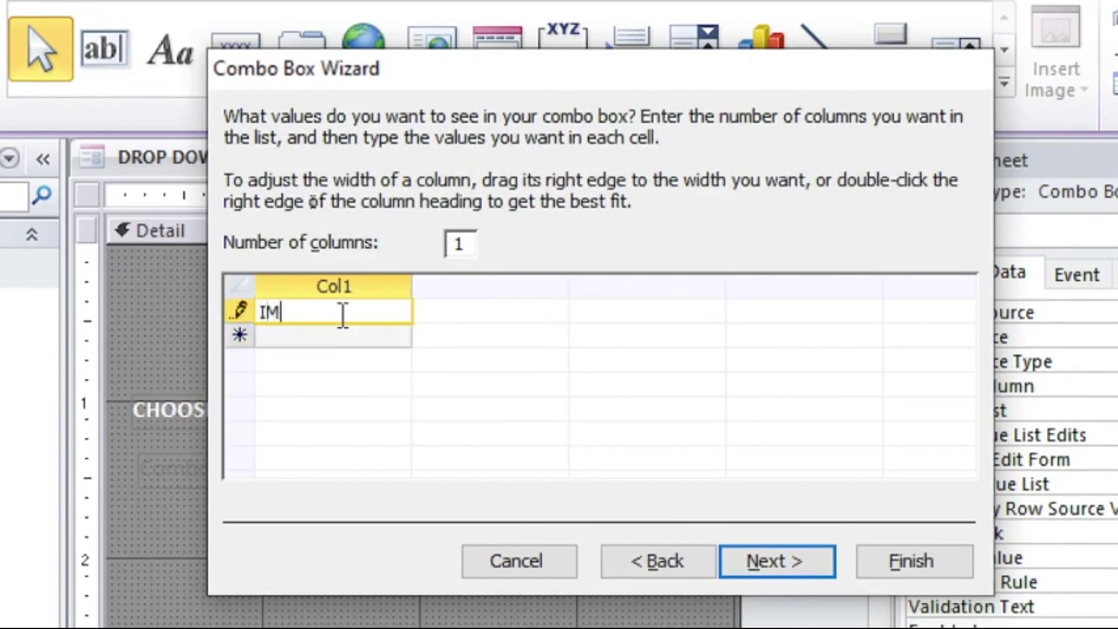
{"action": "type", "text": "PREZZA"}
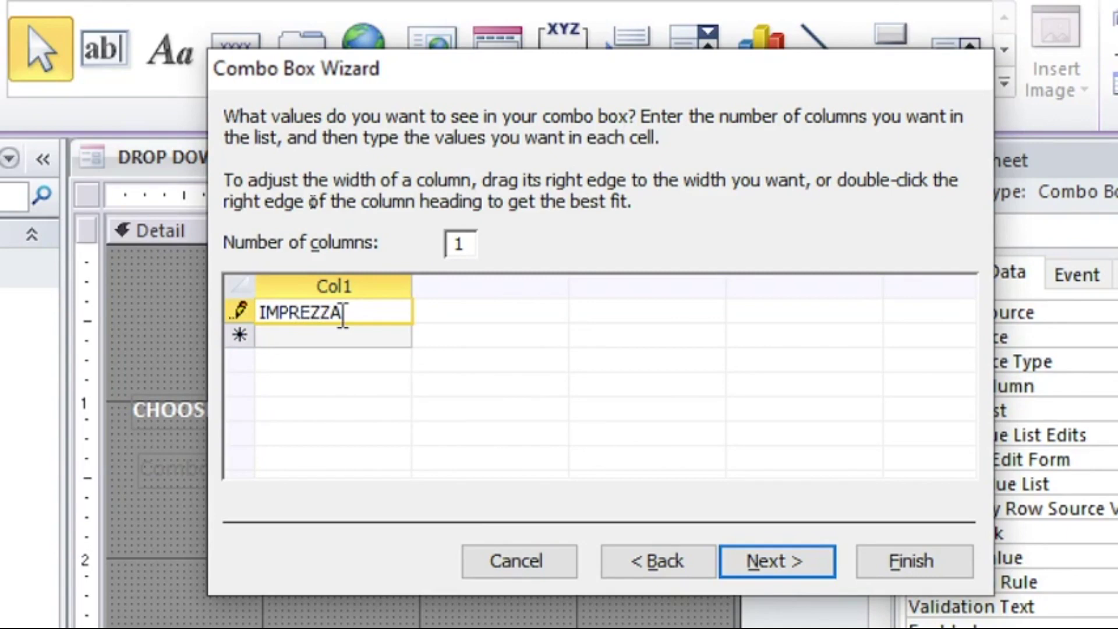
{"action": "key", "text": "Tab"}
- Enter FORESTER as the second value of the new combo box's column
{"action": "type", "text": "SUBARU"}
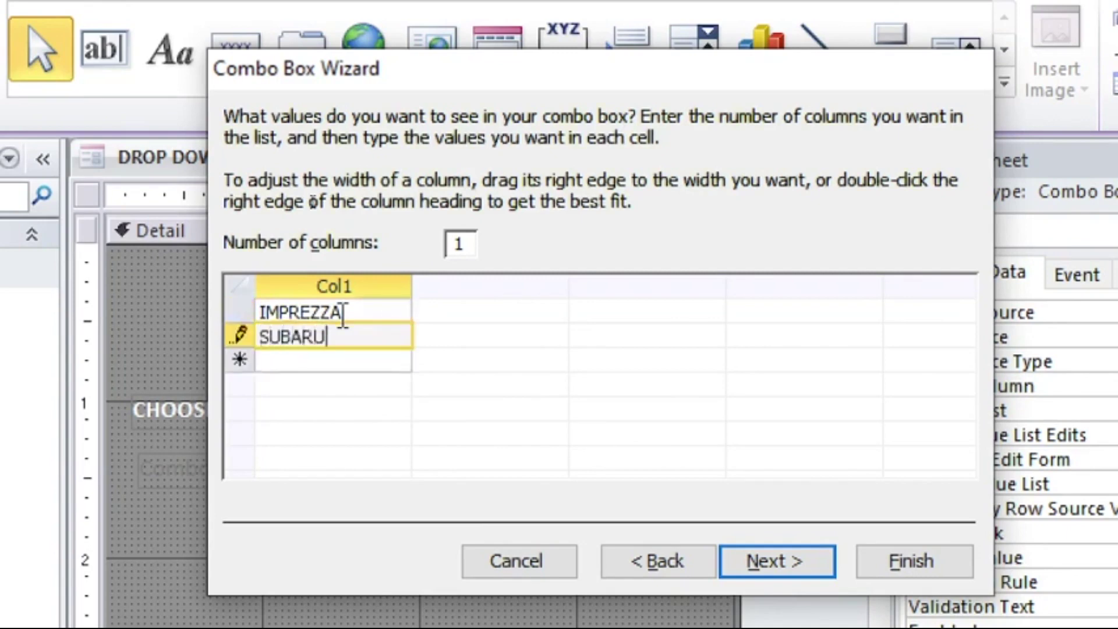
{"action": "type", "text": " F"}
{"action": "key", "text": "BackSpace"}
{"action": "key", "text": "BackSpace"}
{"action": "key", "text": "BackSpace"}
{"action": "key", "text": "BackSpace"}
{"action": "key", "text": "BackSpace"}
{"action": "key", "text": "BackSpace"}
{"action": "key", "text": "BackSpace"}
{"action": "type", "text": "FOR"}
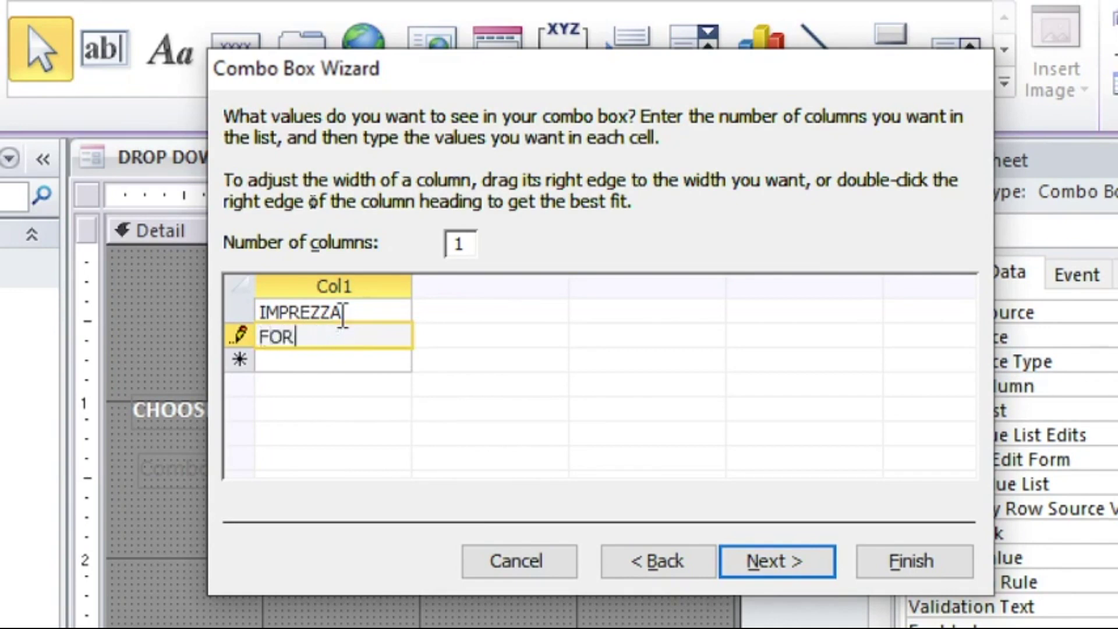
{"action": "type", "text": "ESTER"}
{"action": "key", "text": "Return"}
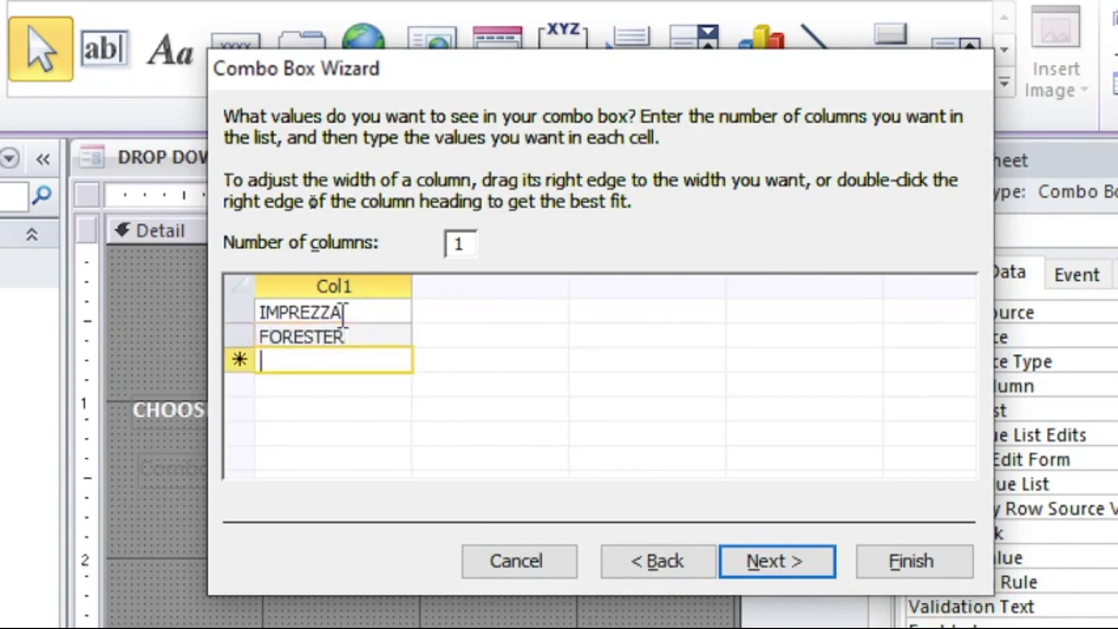
- Add LEGACY, COROLA, HONDA, SUZUKI and ISUZU to the new combo box's value list and finish the wizard with its default label
{"action": "type", "text": "LEGACY"}
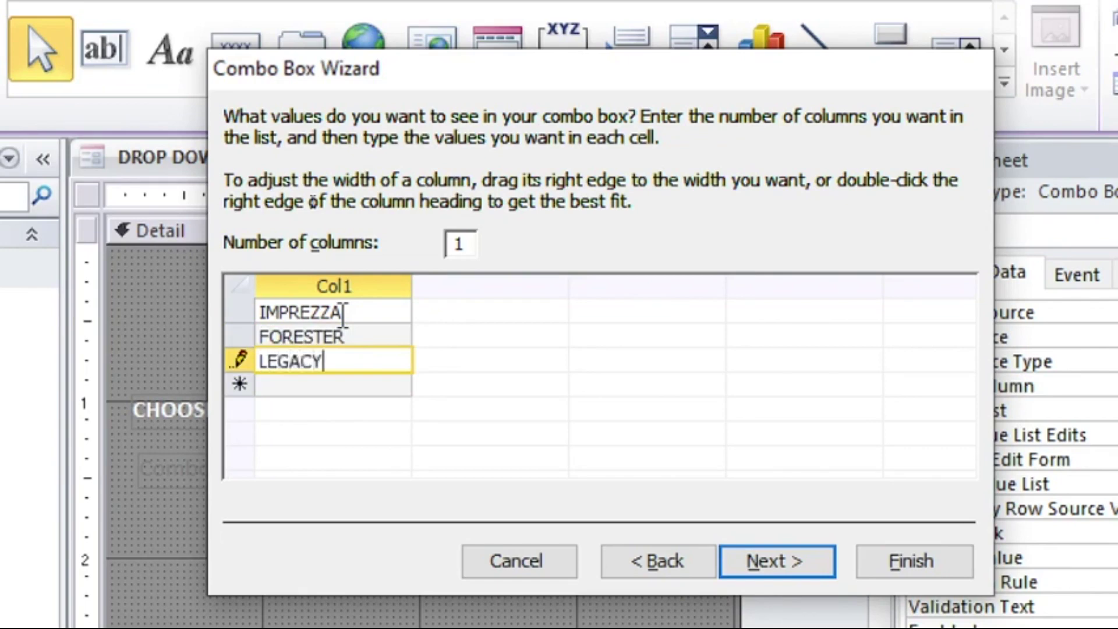
{"action": "key", "text": "Return"}
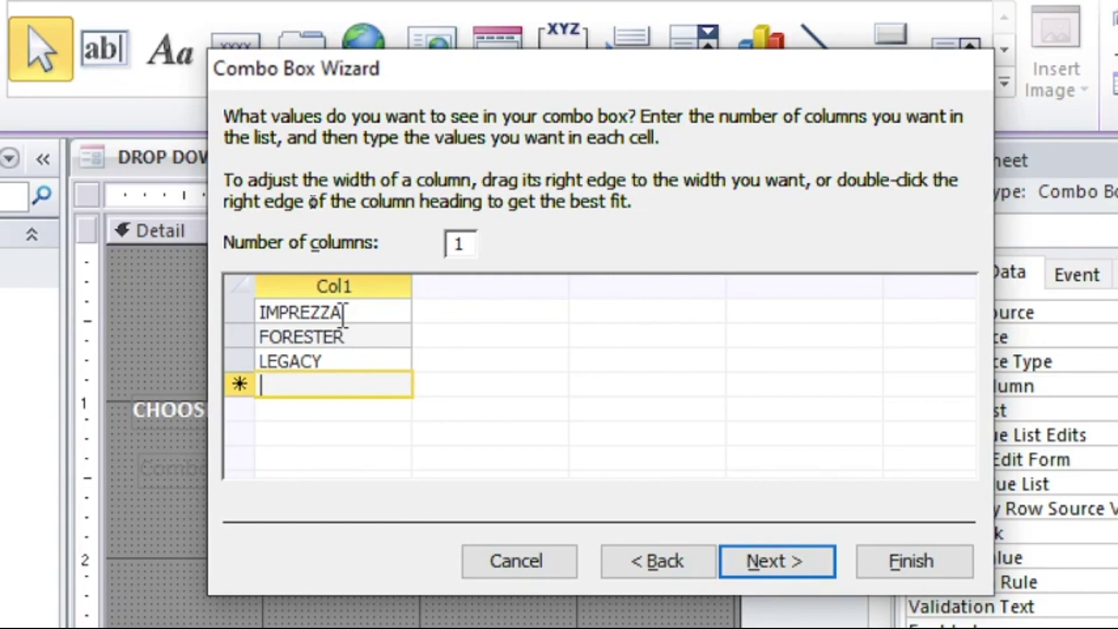
{"action": "type", "text": "COROLA"}
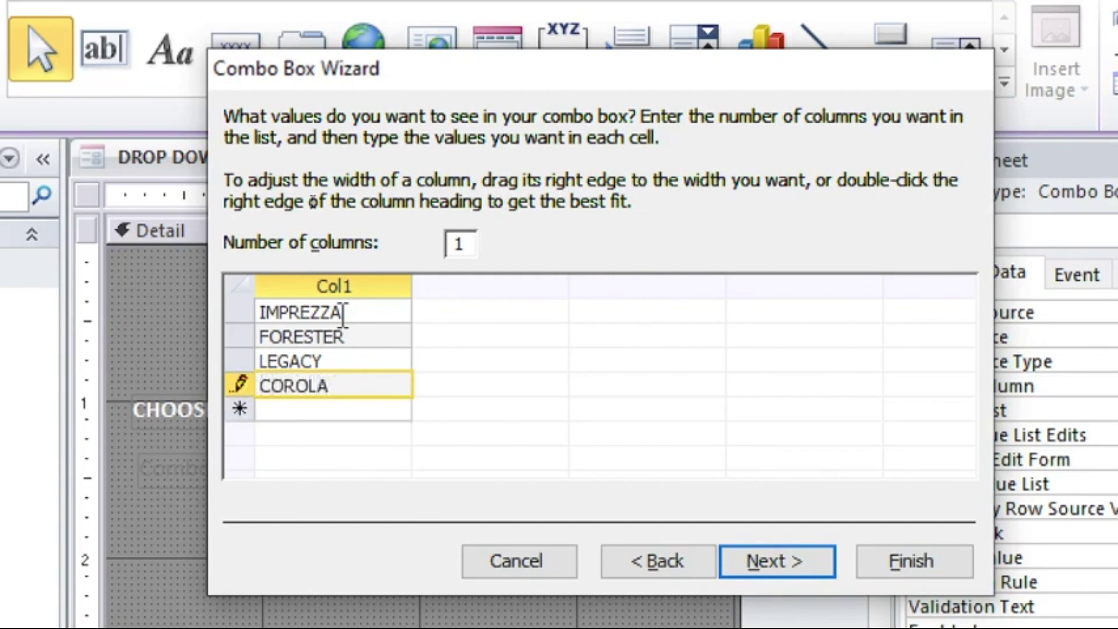
{"action": "key", "text": "Return"}
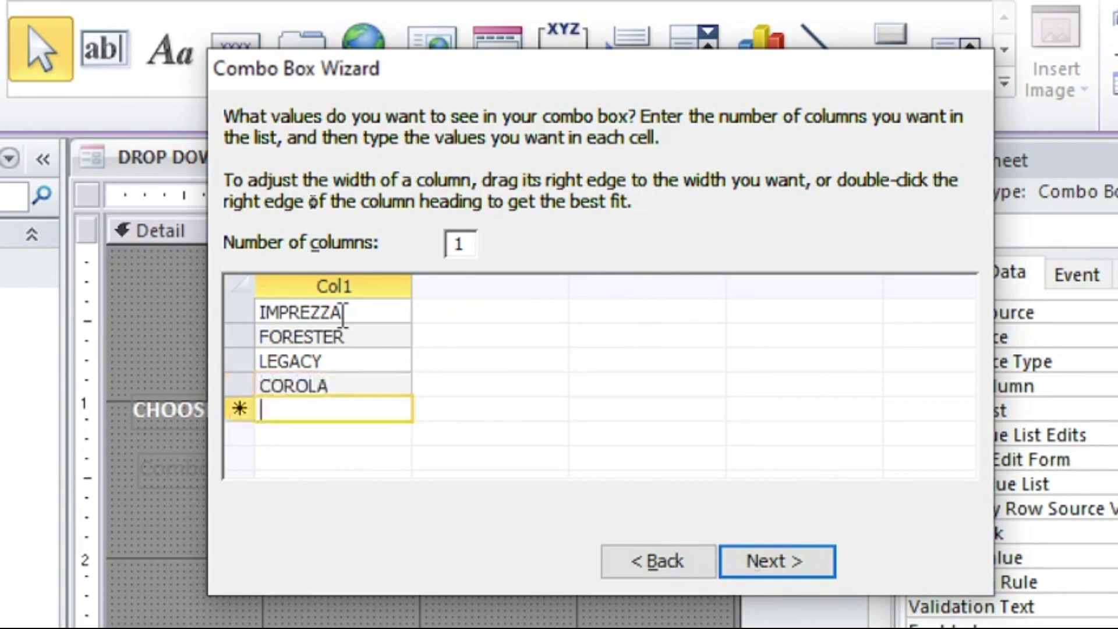
{"action": "type", "text": "HONDA"}
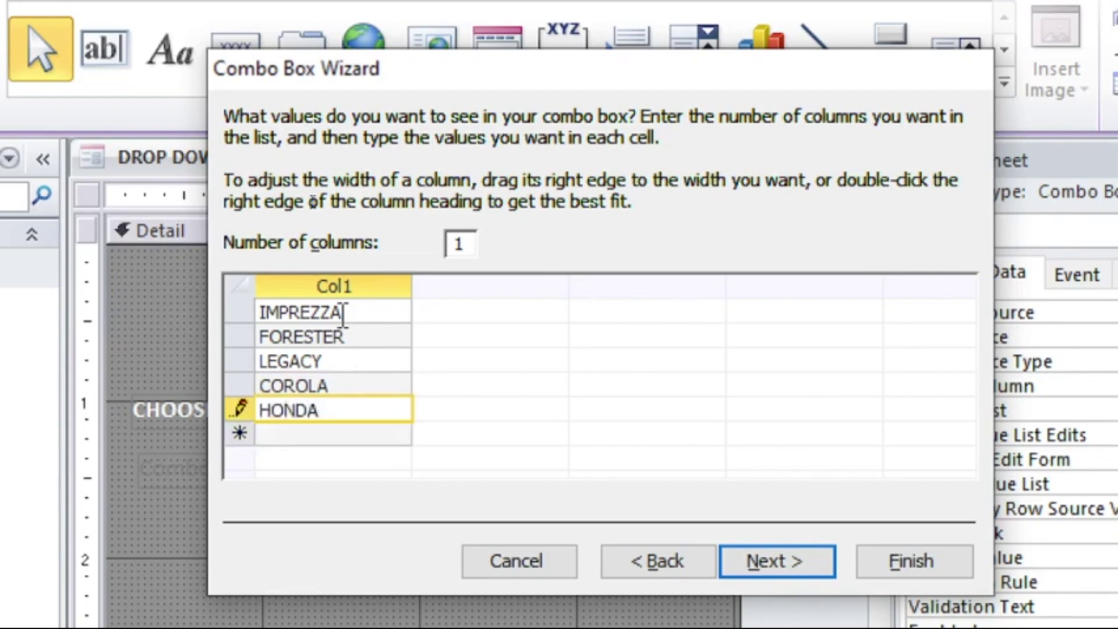
{"action": "key", "text": "Return"}
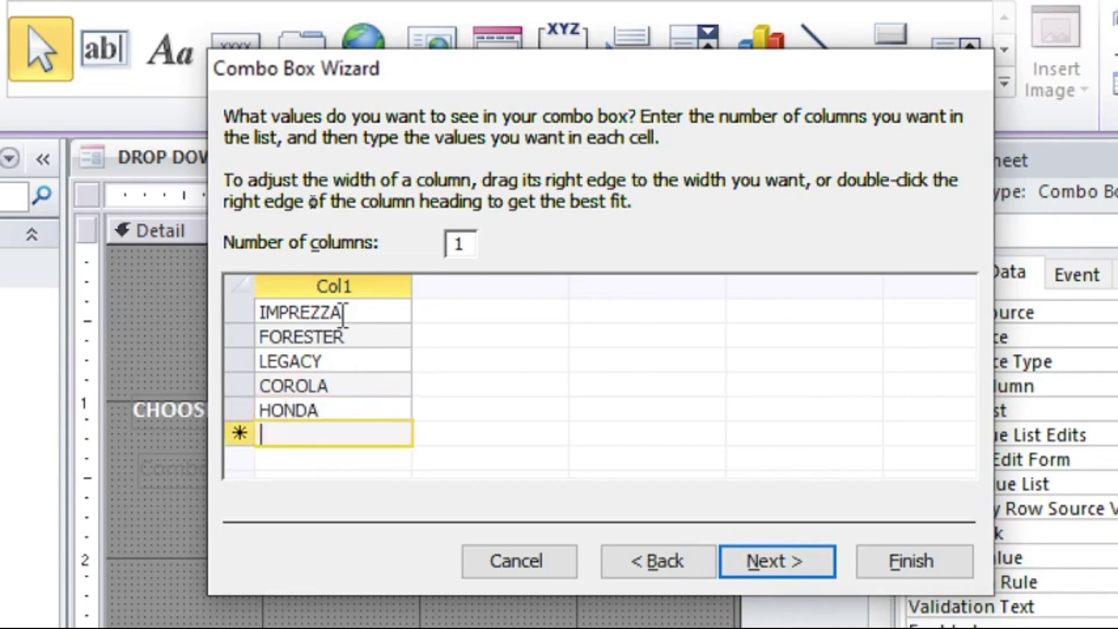
{"action": "type", "text": "SU"}
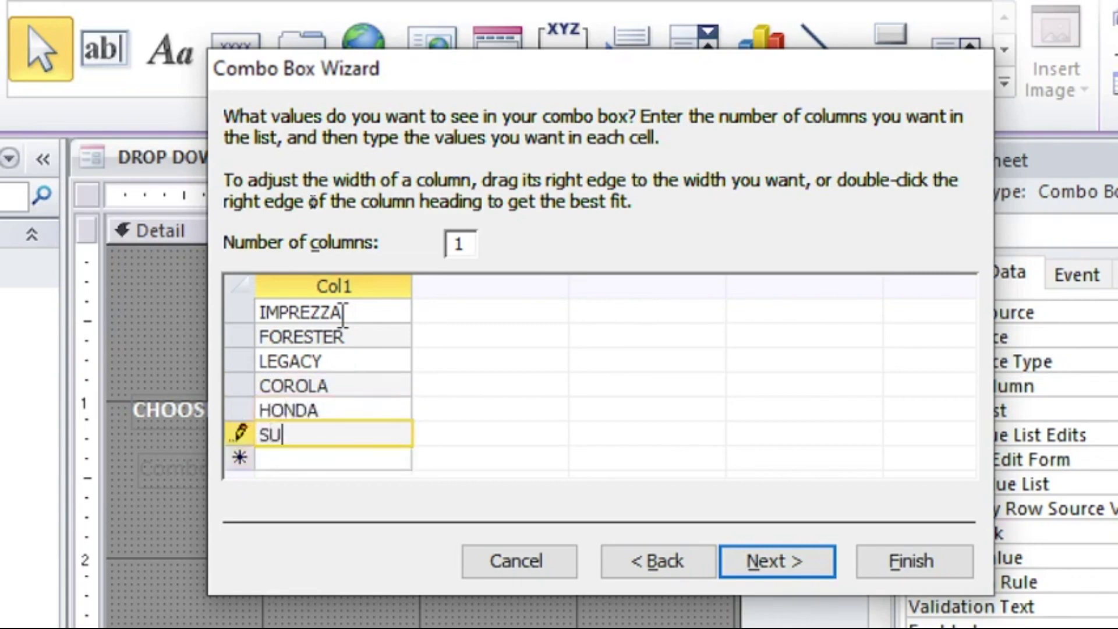
{"action": "type", "text": "ZUKI"}
{"action": "key", "text": "Return"}
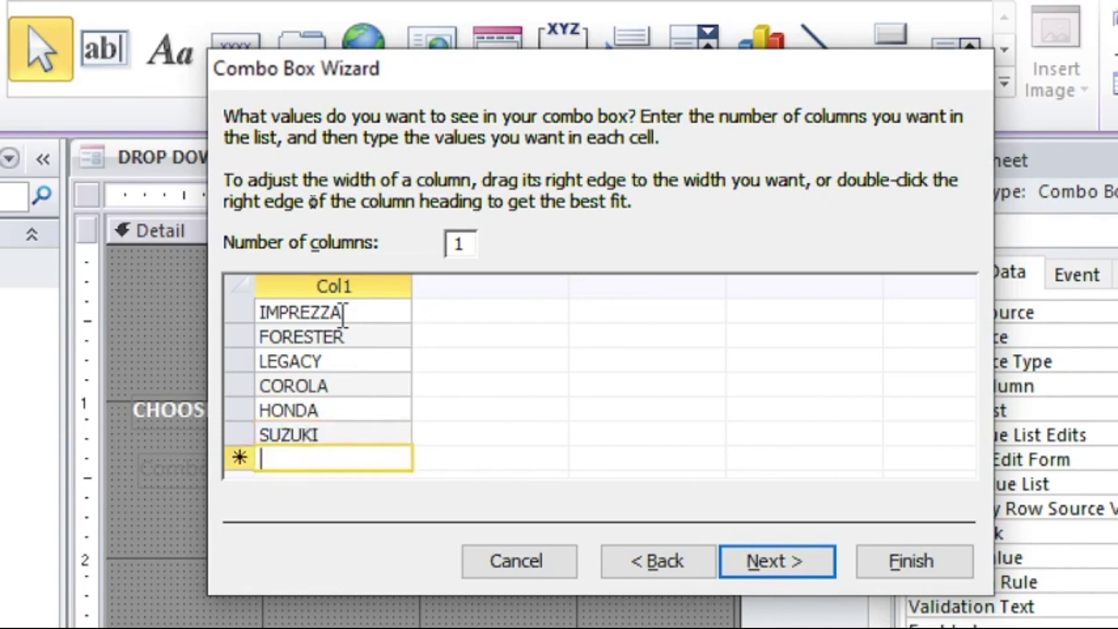
{"action": "type", "text": "ISUZU"}
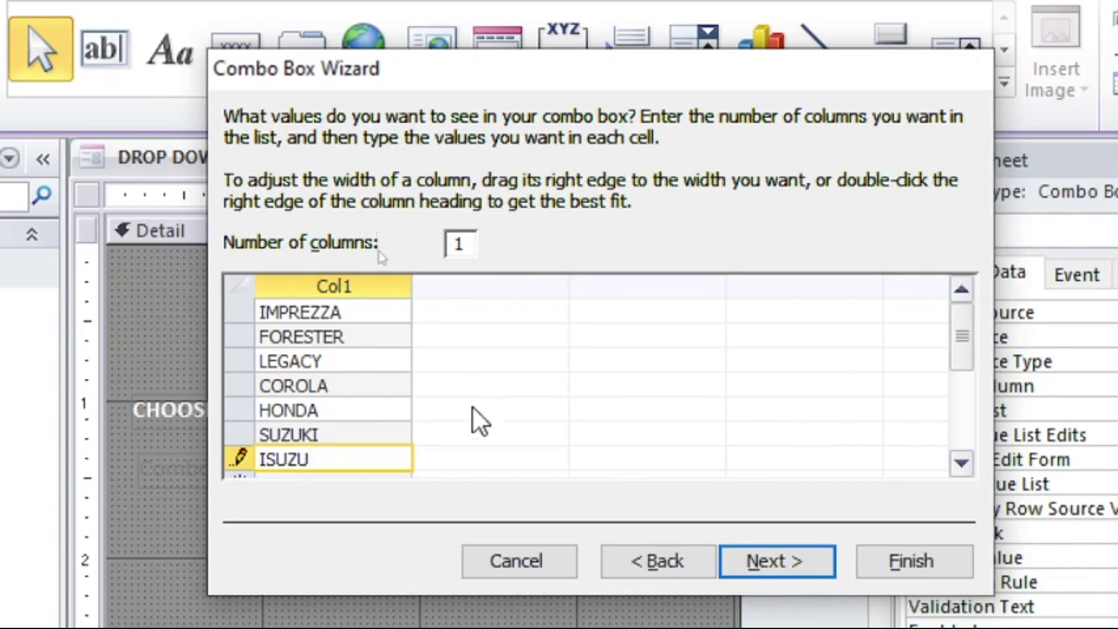
{"action": "left_click", "coordinate": [802, 568]}
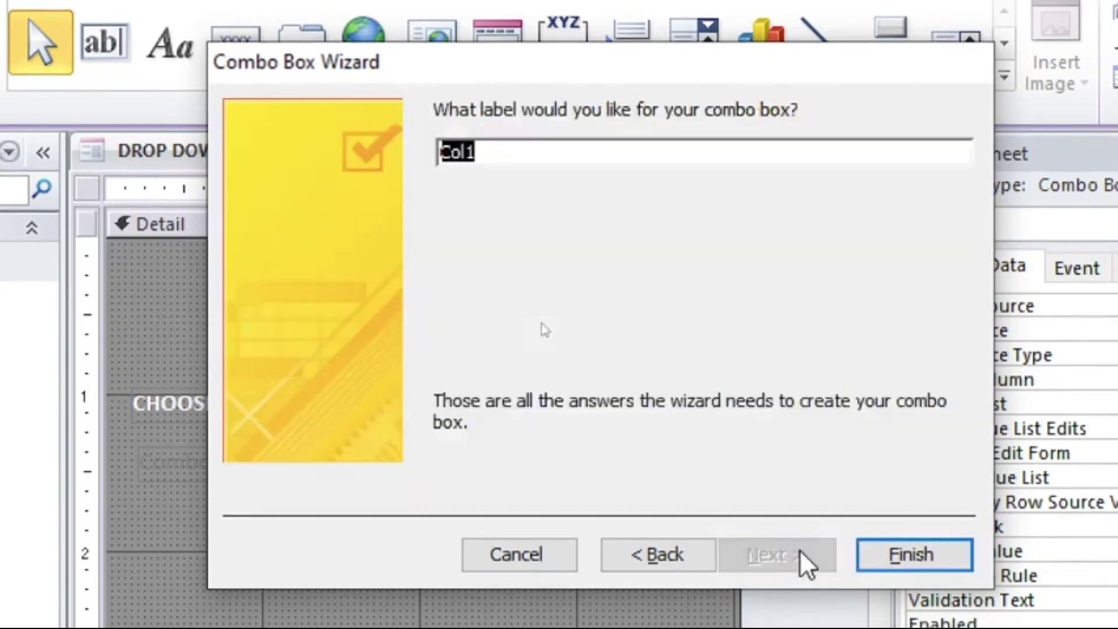
{"action": "left_click", "coordinate": [888, 558]}
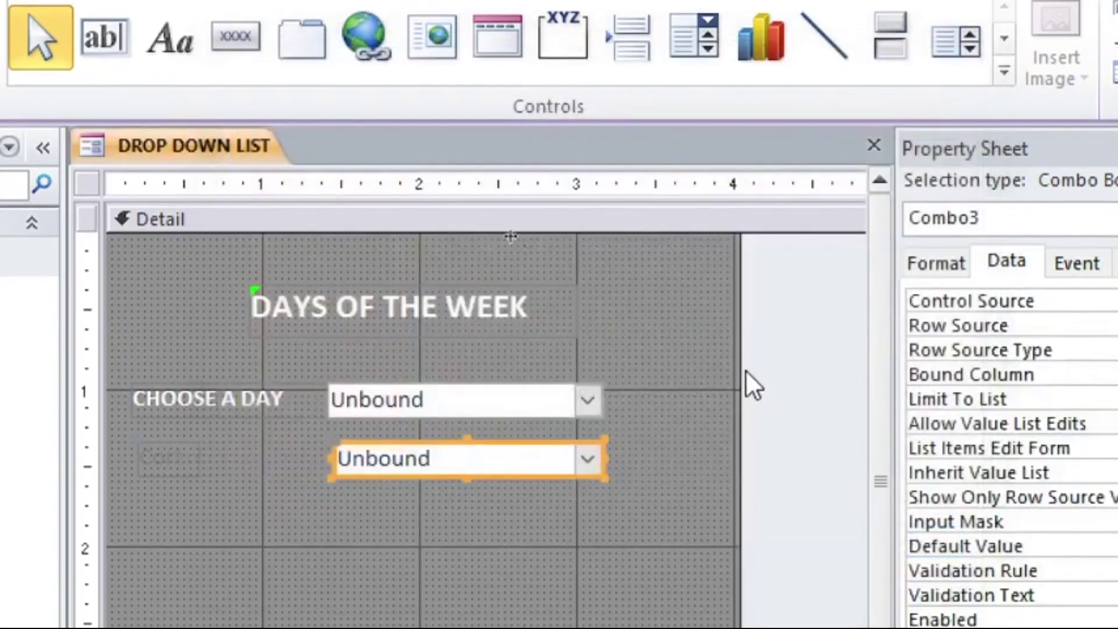
- Widen the second combo box's label to reach the box and change its caption to CAR CATEGORY
{"action": "left_click", "coordinate": [169, 466]}
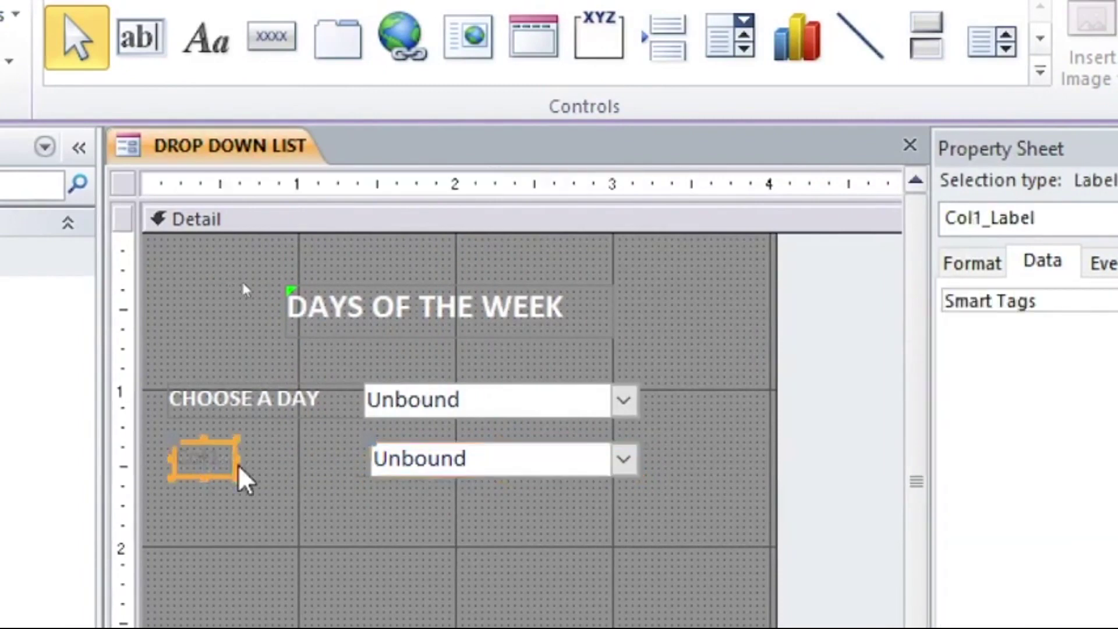
{"action": "left_click_drag", "start_coordinate": [235, 459], "coordinate": [367, 473]}
{"action": "left_click", "coordinate": [267, 460]}
{"action": "left_click_drag", "start_coordinate": [267, 459], "coordinate": [141, 456]}
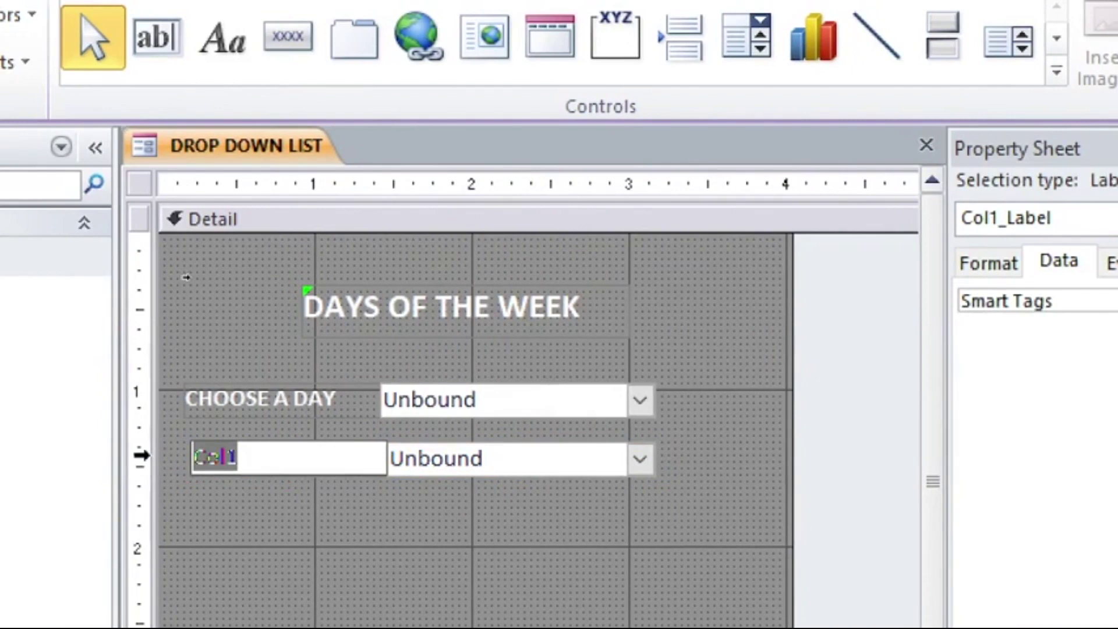
{"action": "type", "text": "CAR CA"}
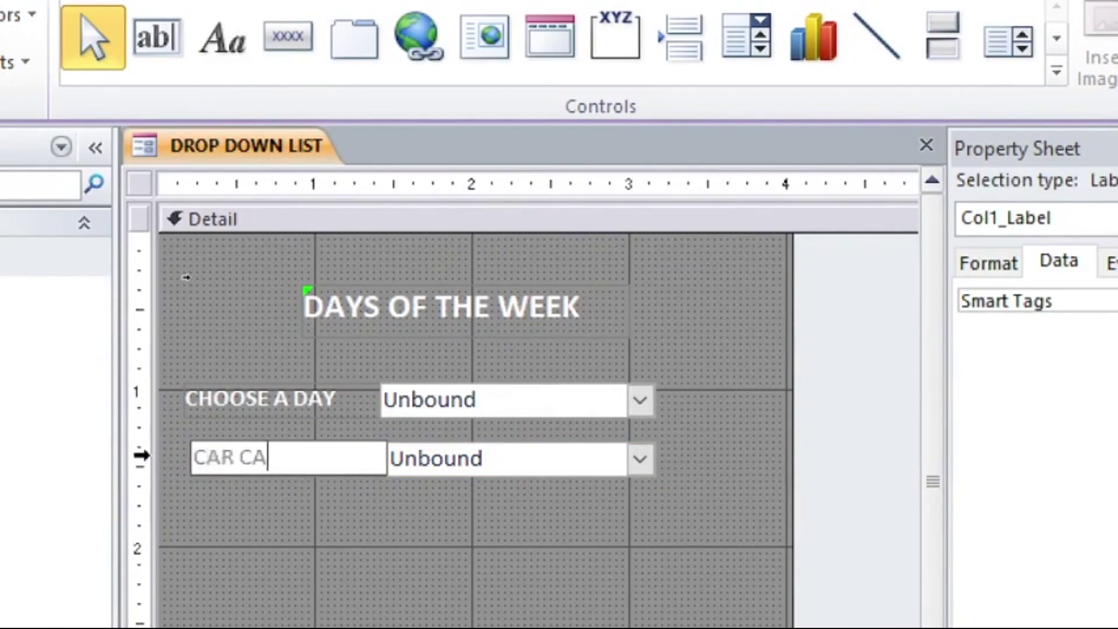
{"action": "type", "text": "TEGORY"}
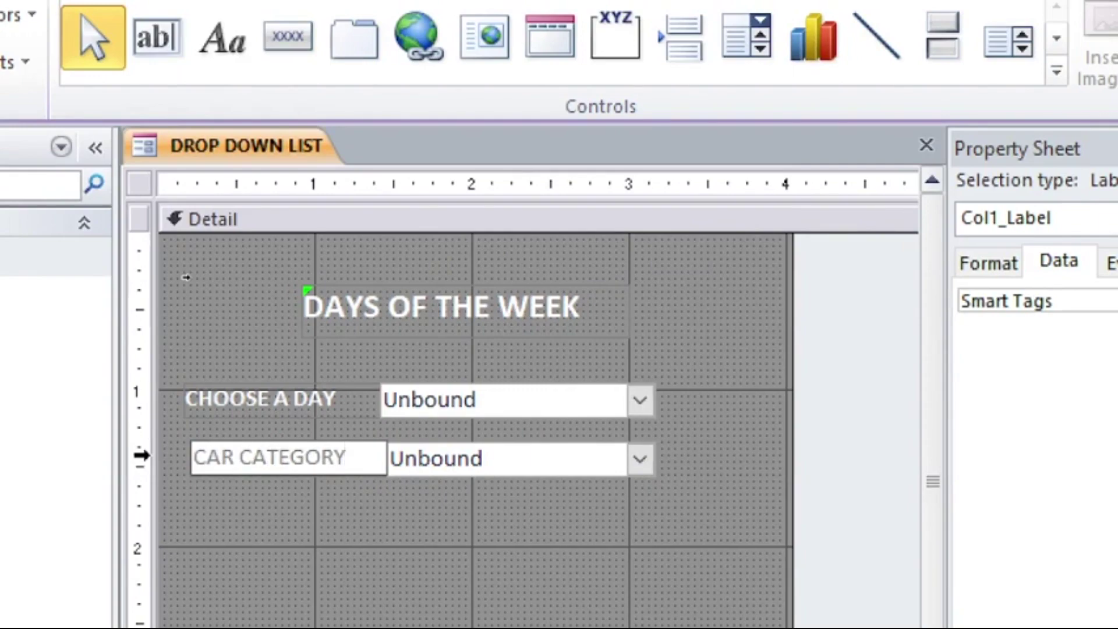
{"action": "left_click", "coordinate": [292, 482]}
- Make the CAR CATEGORY label's text white and bold
{"action": "left_click", "coordinate": [289, 463]}
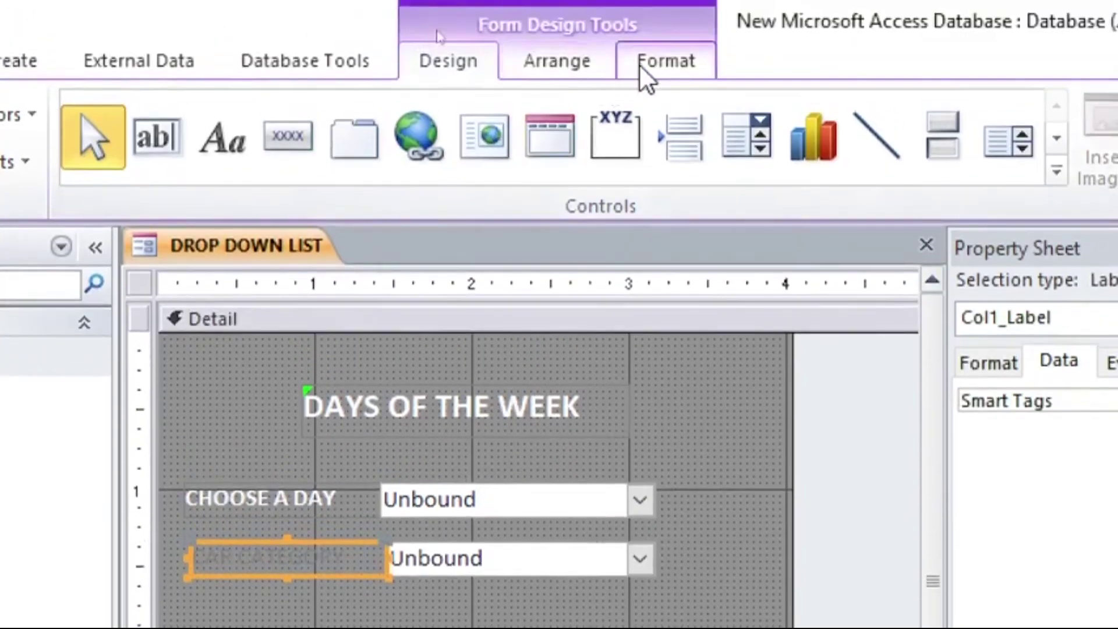
{"action": "left_click", "coordinate": [646, 40]}
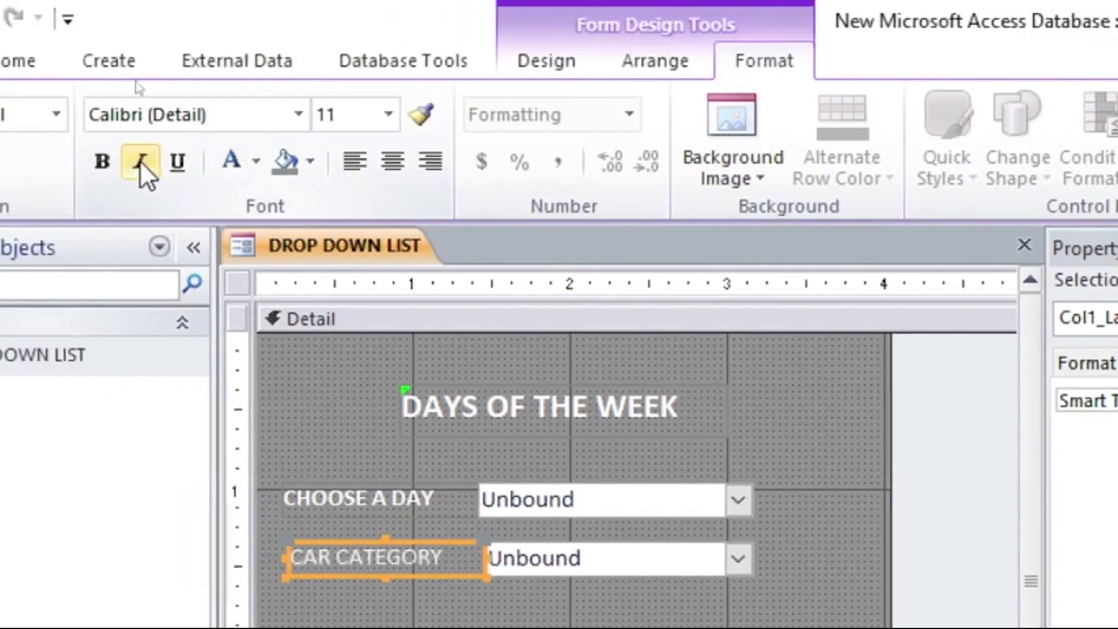
{"action": "left_click", "coordinate": [6, 162]}
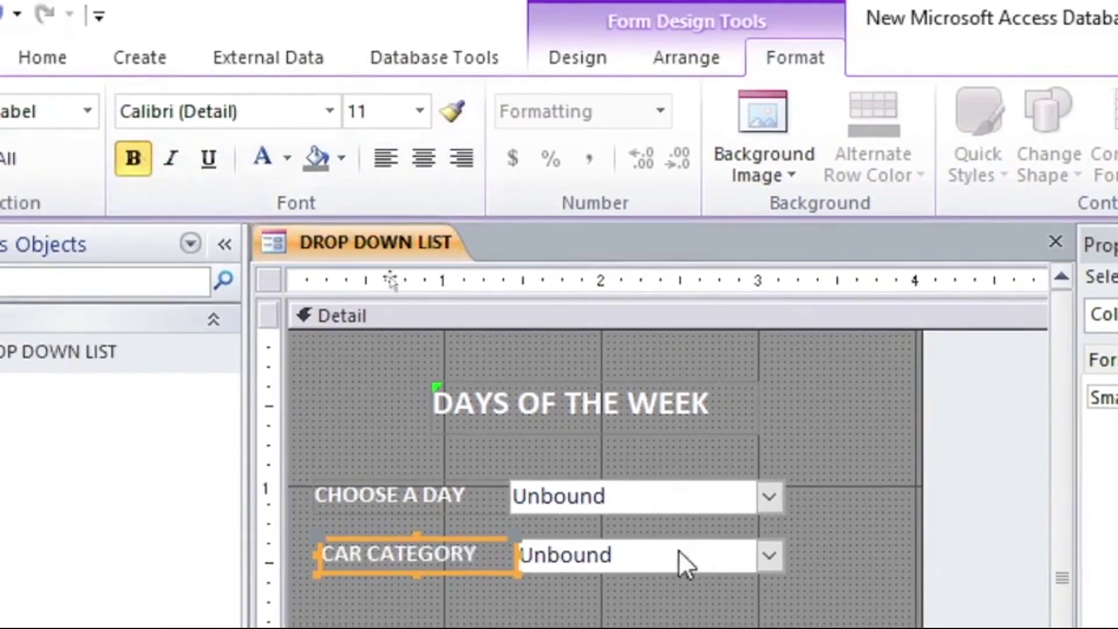
- Make the text of both combo boxes bold and dark red
{"action": "left_click", "coordinate": [681, 553]}
{"action": "left_click", "coordinate": [702, 499], "text": "shift"}
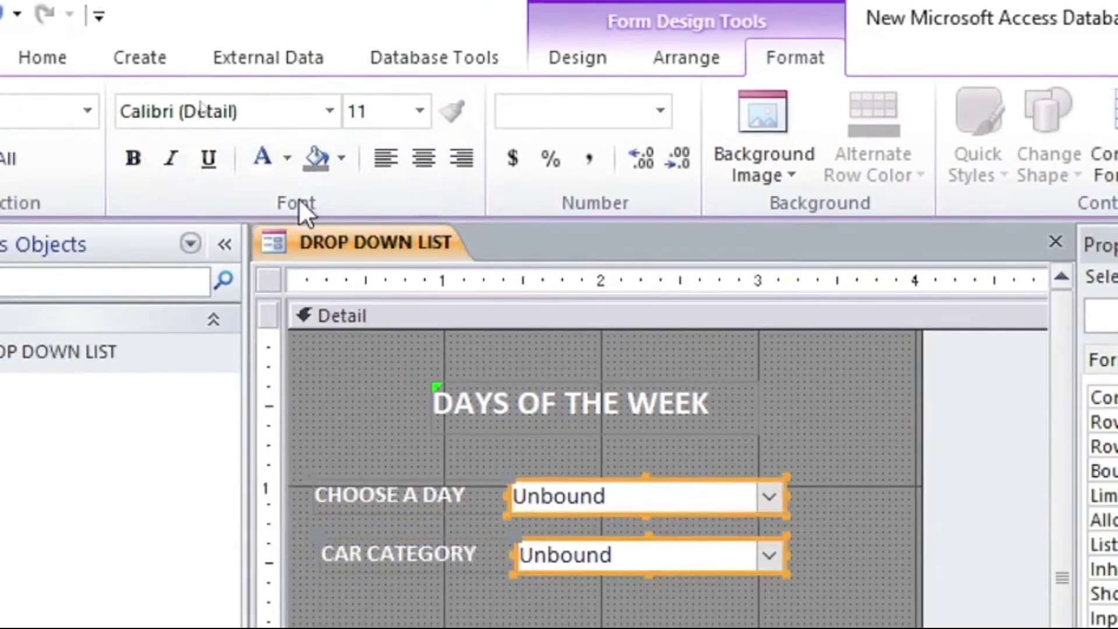
{"action": "left_click", "coordinate": [134, 158]}
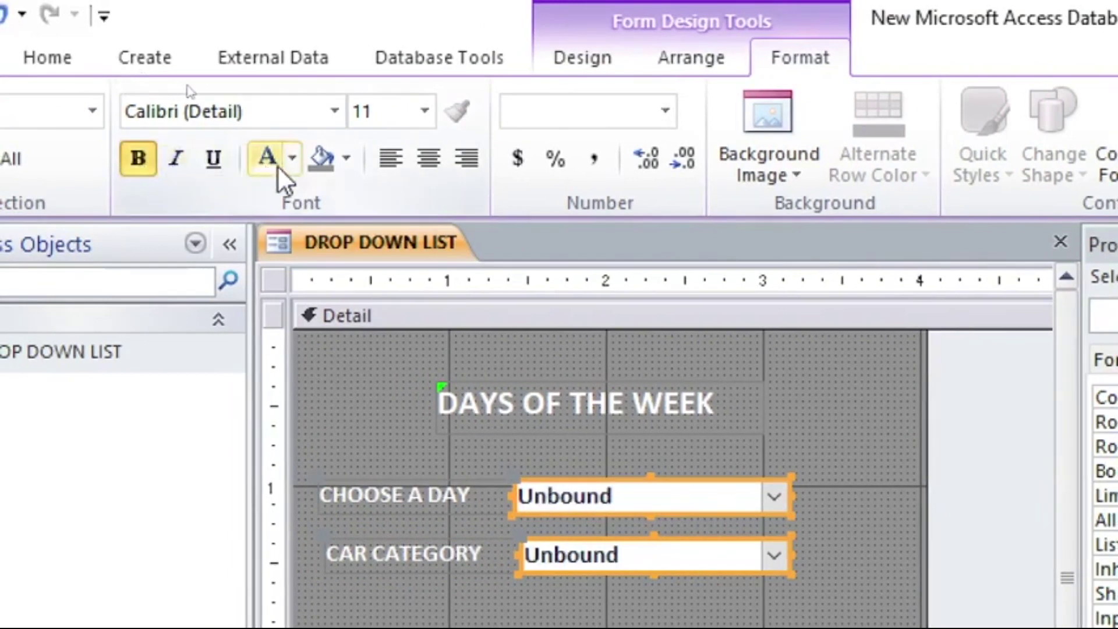
{"action": "left_click", "coordinate": [292, 158]}
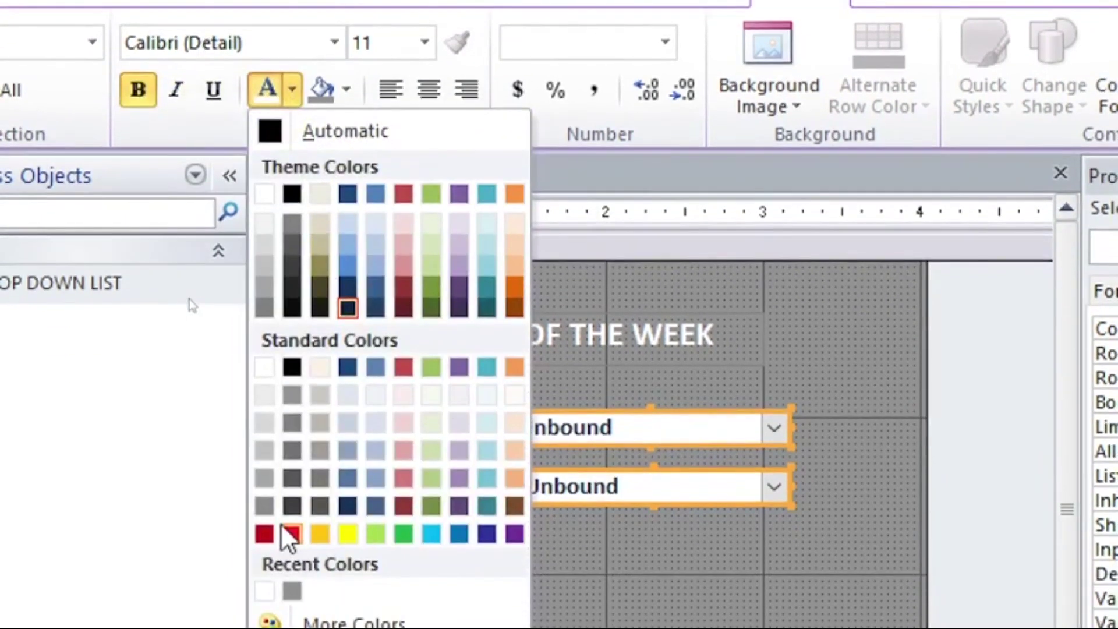
{"action": "left_click", "coordinate": [264, 603]}
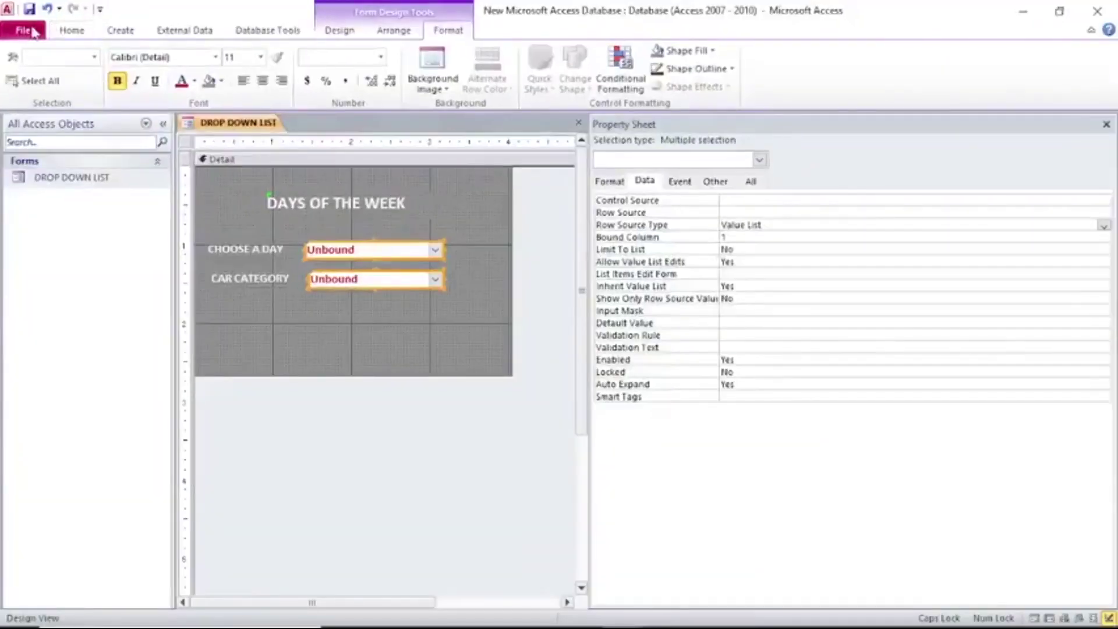
- Show the form in Form View and examine the choices in the CAR CATEGORY drop-down list
{"action": "left_click", "coordinate": [72, 31]}
{"action": "left_click", "coordinate": [21, 67]}
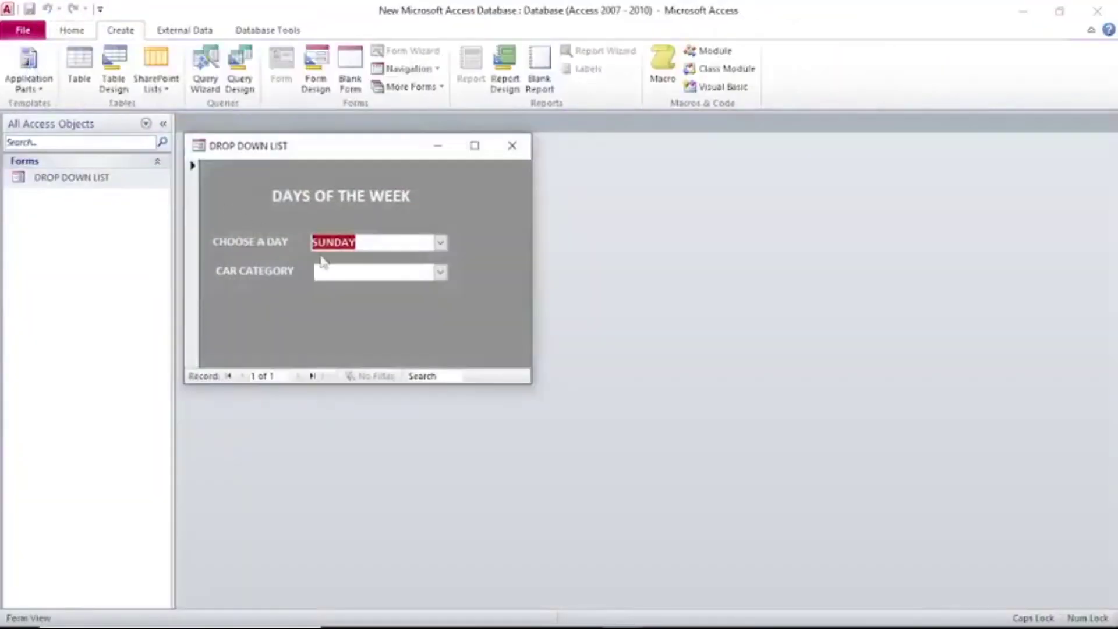
{"action": "key", "text": "Tab"}
{"action": "left_click", "coordinate": [441, 273]}
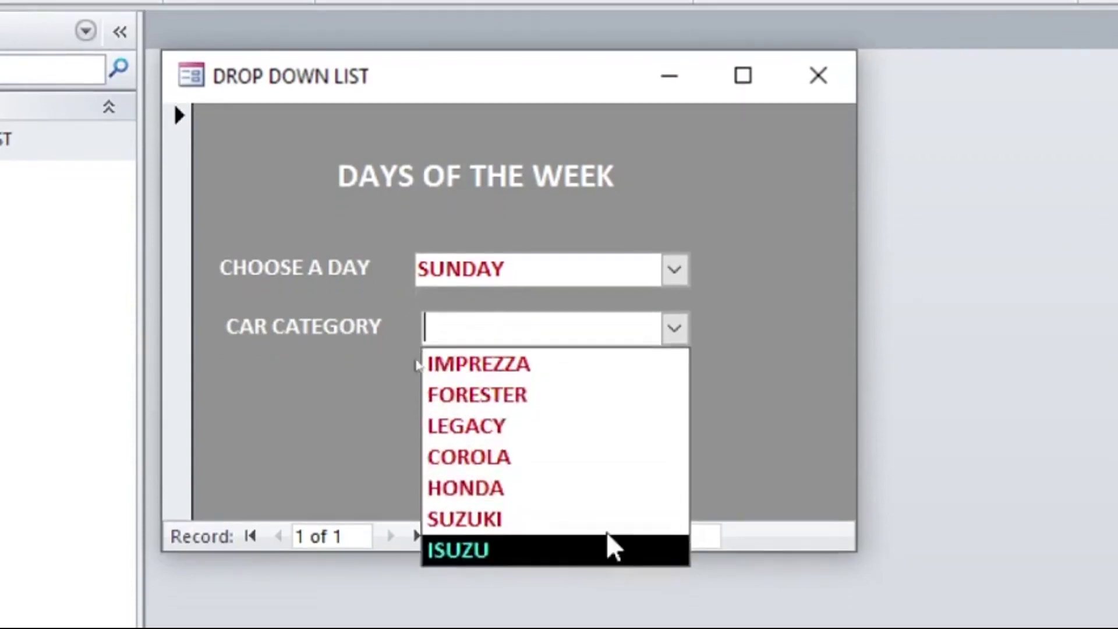
{"action": "left_click", "coordinate": [685, 294]}
{"action": "left_click", "coordinate": [764, 270]}
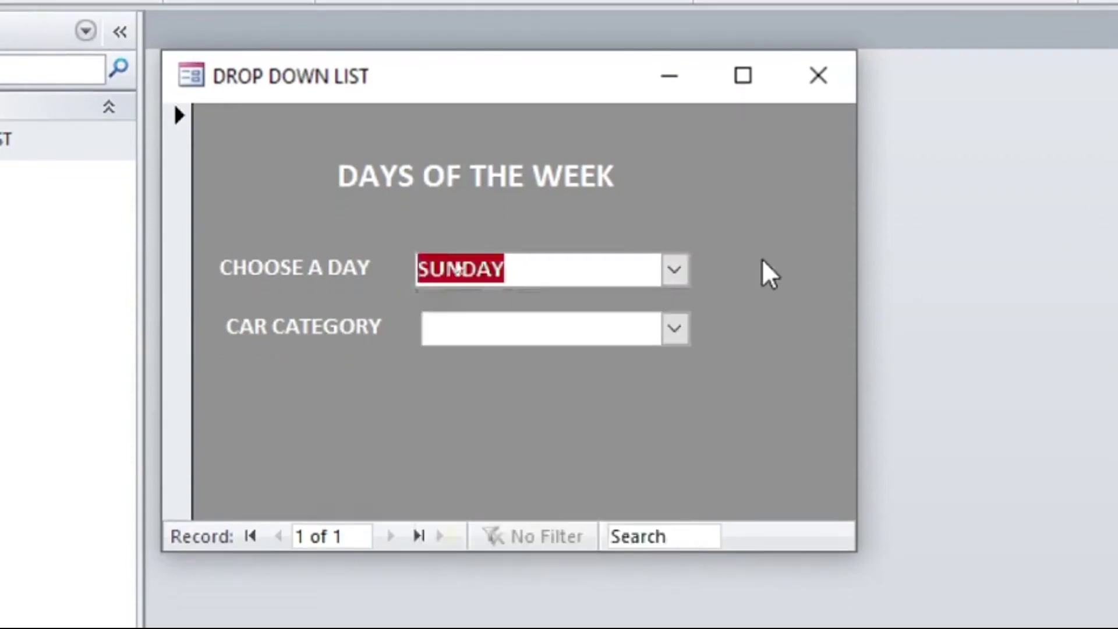
{"action": "left_click", "coordinate": [676, 330]}
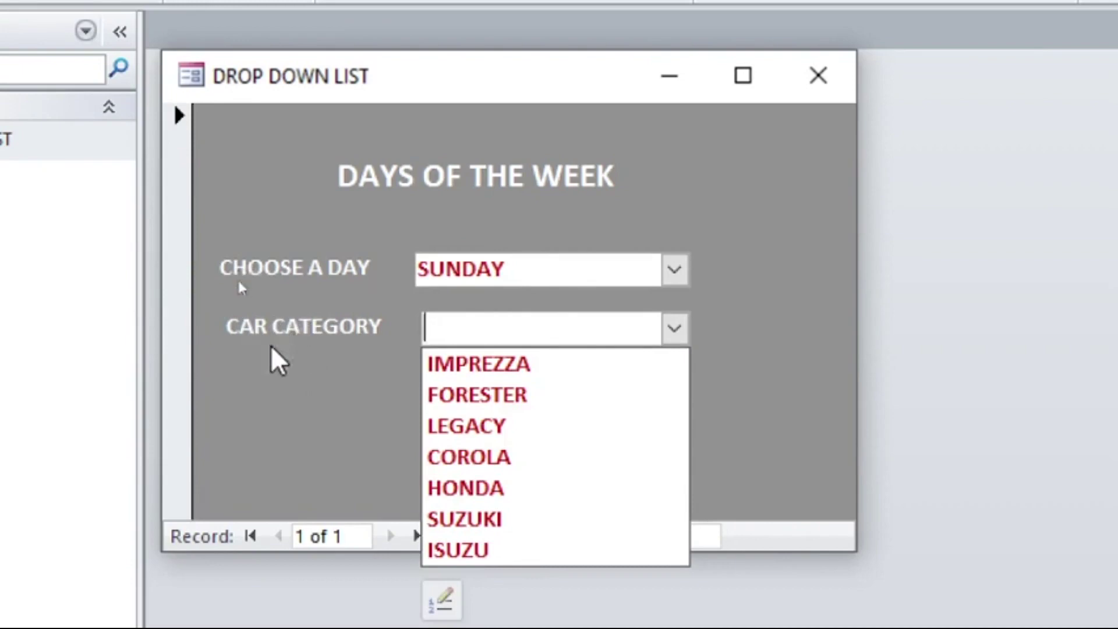
- Return to Design View and append "FUSO" to the Row Source value list of the CAR CATEGORY combo box
{"action": "right_click", "coordinate": [298, 175]}
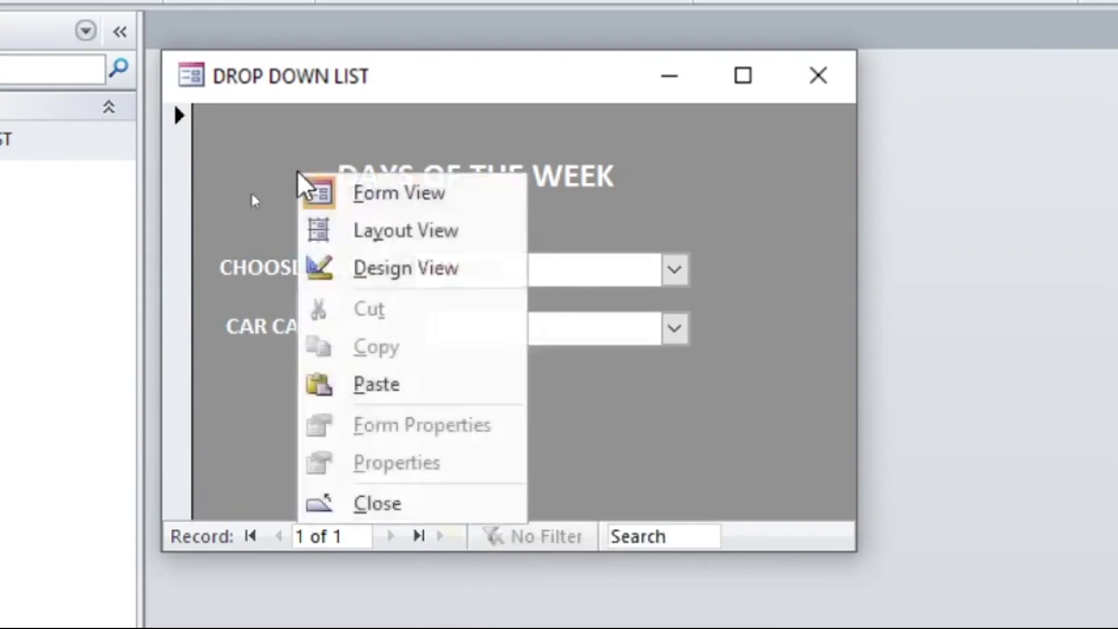
{"action": "left_click", "coordinate": [361, 269]}
{"action": "left_click", "coordinate": [460, 345]}
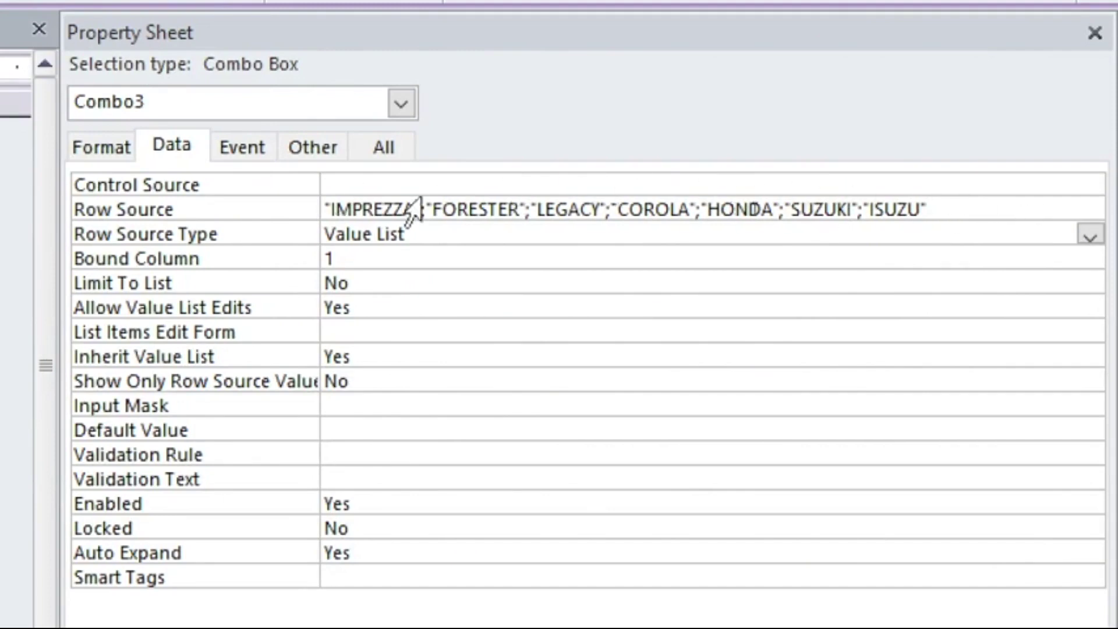
{"action": "left_click", "coordinate": [939, 212]}
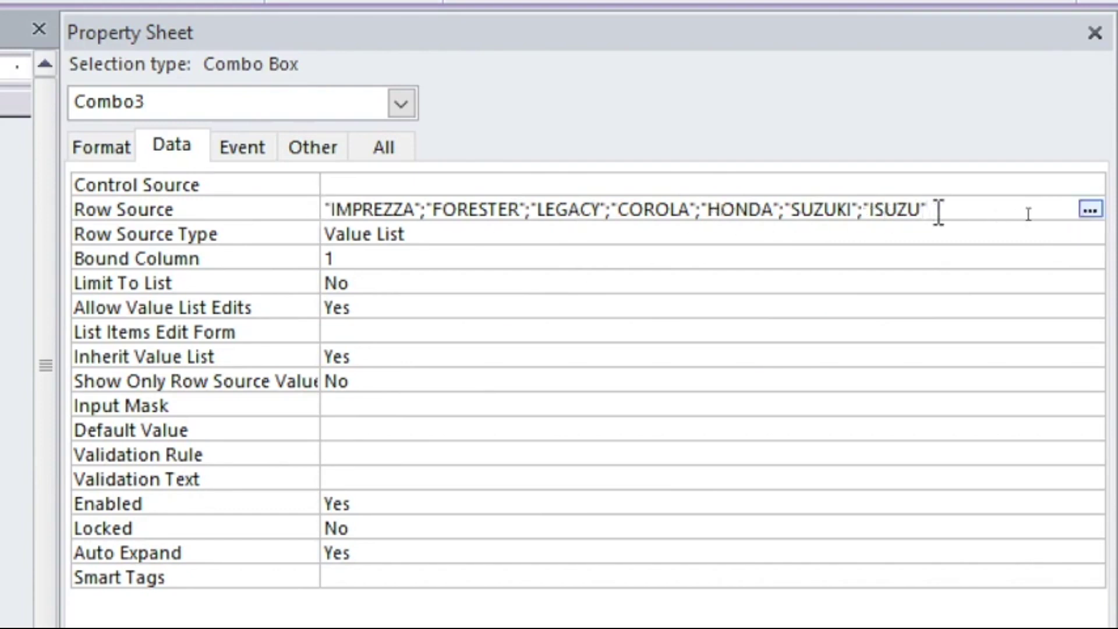
{"action": "type", "text": ";\""}
{"action": "type", "text": "FUZ"}
{"action": "key", "text": "BackSpace"}
{"action": "type", "text": "SO"}
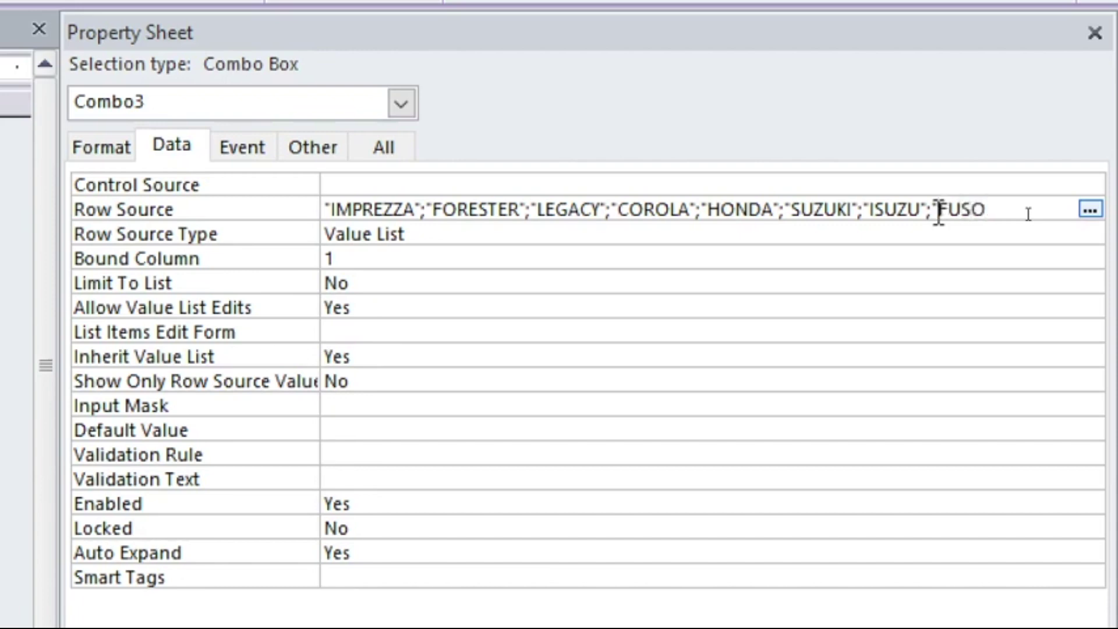
{"action": "type", "text": "\""}
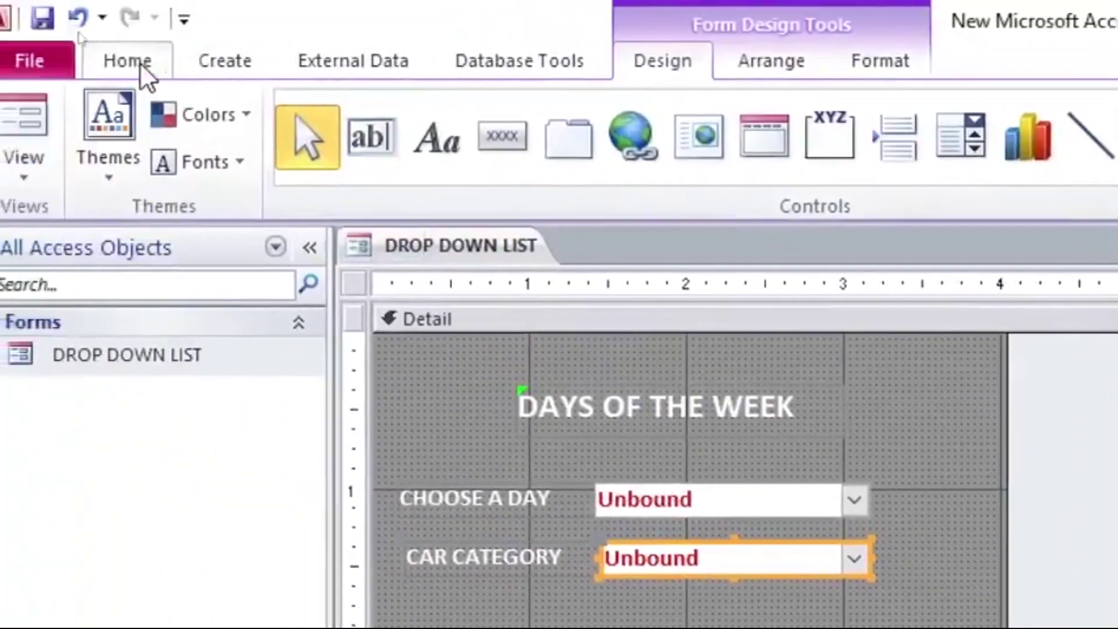
- Show the form in Form View and choose FUSO in the CAR CATEGORY combo box
{"action": "left_click", "coordinate": [139, 63]}
{"action": "left_click", "coordinate": [40, 122]}
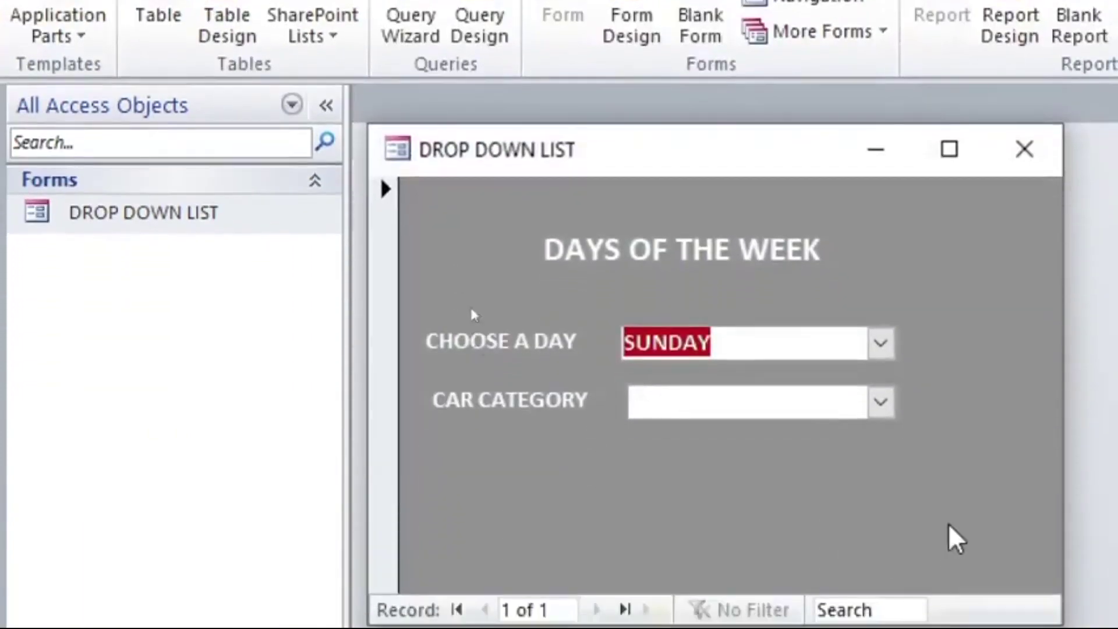
{"action": "left_click", "coordinate": [877, 414]}
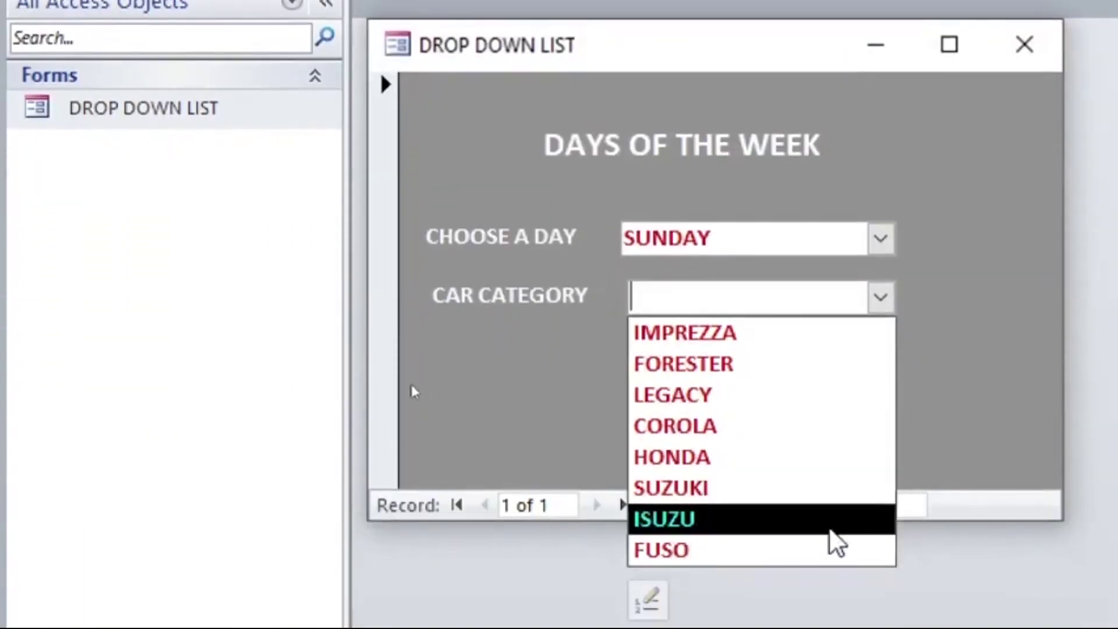
{"action": "left_click", "coordinate": [805, 547]}
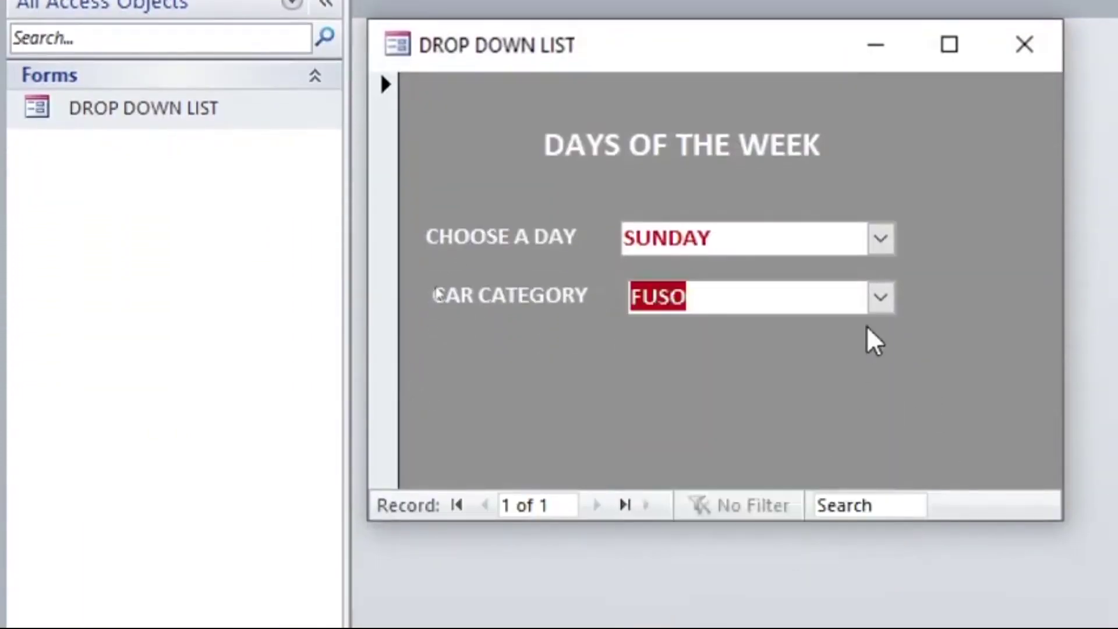